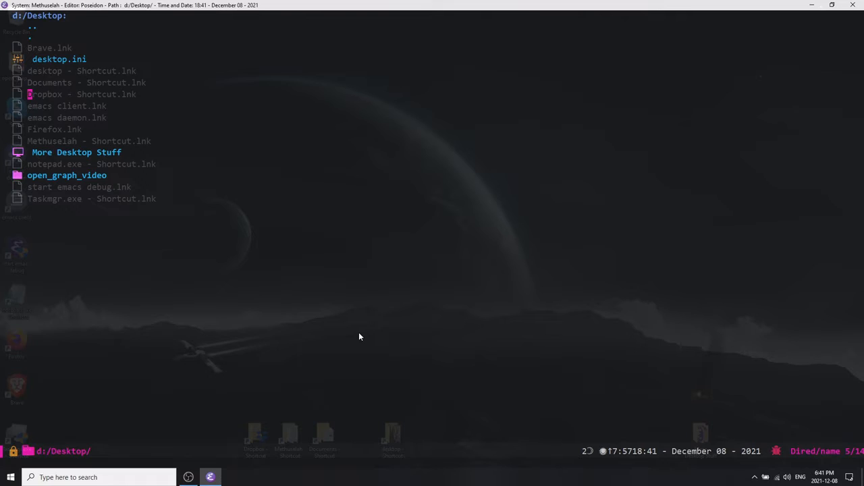
key(Up)
key(Up)
key(Up)
key(Down)
key(Down)
key(Down)
key(Down)
key(Down)
key(Down)
key(Down)
Jump to the XAMPP HTDOCS bookmark through the bookmark manager, searching for xampp.
key(ctrl+c)
key(b)
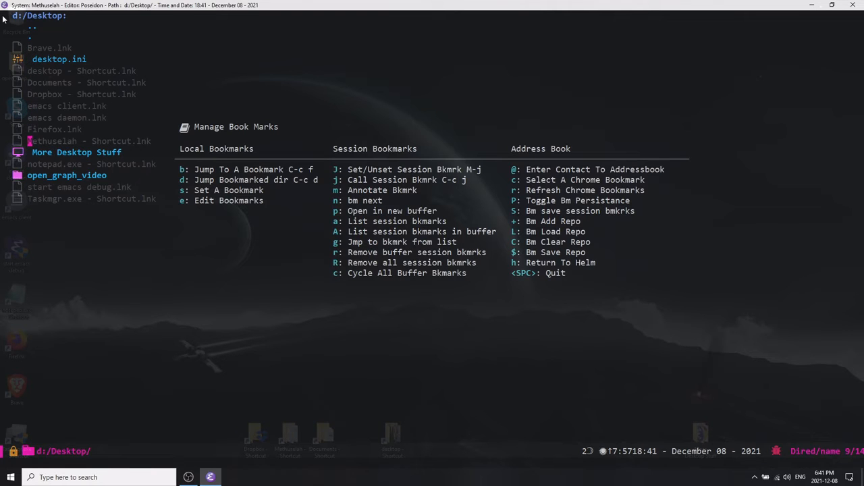
text(bxamp)
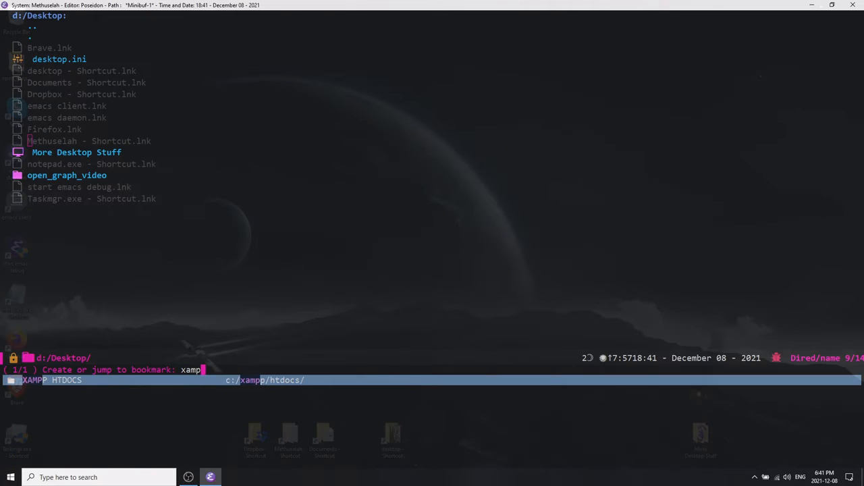
text(p)
key(Return)
Mark the website-1 and website-2 folders in htdocs for deletion and delete them.
key(Down)
key(Up)
key(Up)
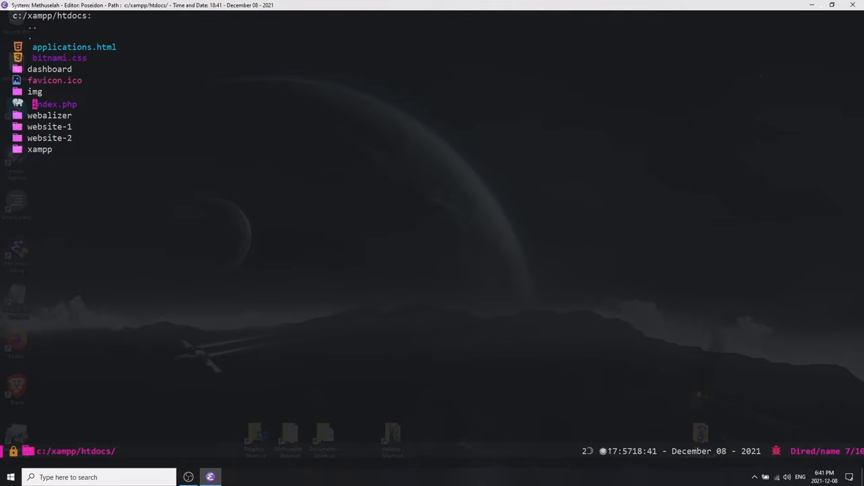
key(Up)
key(Down)
key(Up)
key(Up)
key(Up)
key(Up)
key(Down)
key(Down)
key(Down)
key(Down)
key(Down)
key(Down)
key(d)
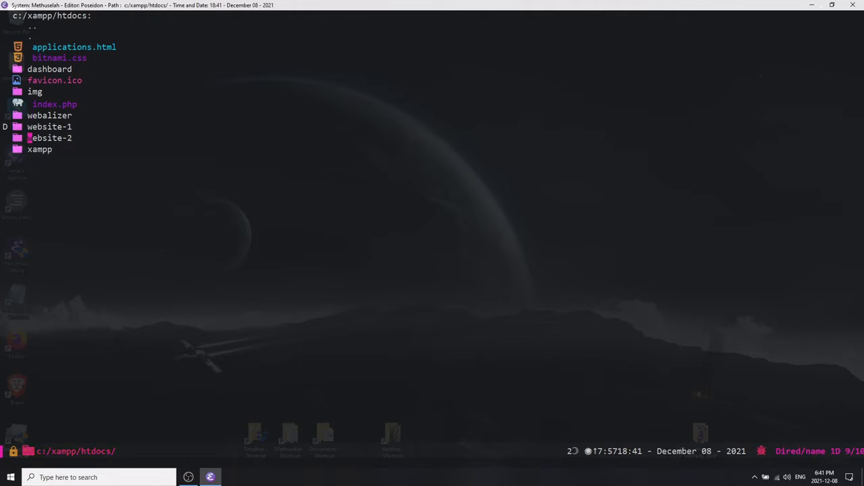
key(d)
key(Up)
key(Up)
key(x)
key(y)
key(Up)
key(Up)
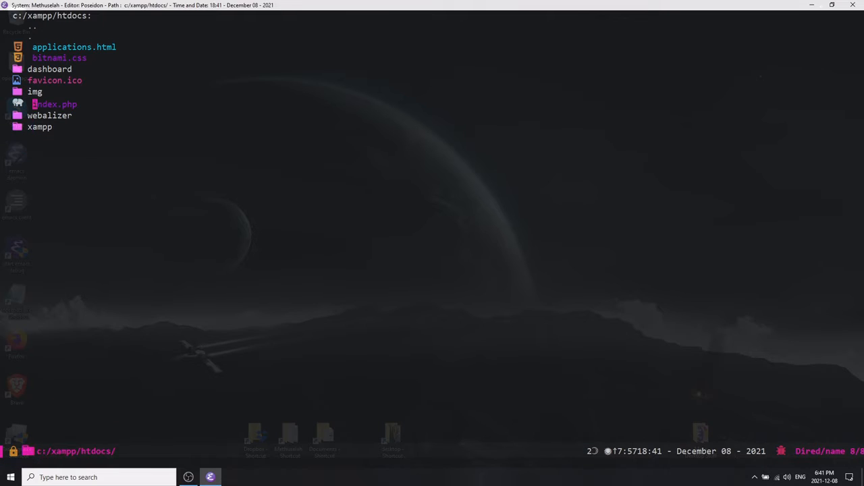
key(Up)
key(Down)
key(Down)
key(Down)
key(Up)
key(Up)
key(Up)
key(Up)
key(Down)
key(Down)
key(Down)
key(Up)
key(Up)
key(Down)
key(Down)
key(Down)
key(Up)
key(Up)
key(Up)
key(Down)
key(Up)
key(Up)
key(Up)
key(Up)
key(Up)
key(Up)
key(Up)
key(Up)
key(Right)
key(Right)
key(Right)
key(Right)
key(Right)
key(Right)
key(Right)
key(Right)
key(Right)
key(Right)
key(Left)
key(Left)
key(Left)
key(Left)
key(Left)
key(Right)
key(Right)
key(Right)
key(Right)
key(Right)
key(Left)
key(Left)
key(Left)
key(Left)
key(Left)
key(Right)
key(Right)
key(Right)
key(Right)
key(Left)
key(Left)
key(Left)
key(Left)
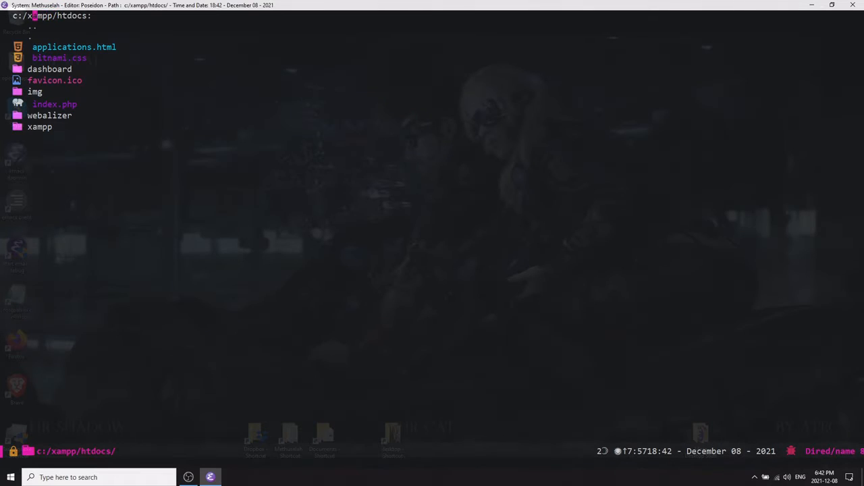
key(Right)
key(Right)
key(Right)
key(Right)
key(Right)
key(Left)
key(Left)
key(Left)
key(Left)
key(Left)
key(Right)
key(Right)
key(Right)
key(Right)
key(Right)
key(Right)
key(Right)
key(Right)
key(Right)
key(Right)
key(Right)
key(Right)
key(Right)
key(Left)
key(Left)
key(Left)
key(Left)
key(Left)
key(Left)
key(Left)
key(Left)
key(Left)
key(Left)
key(Left)
key(Right)
key(Right)
key(Right)
key(Down)
key(Down)
key(Up)
key(Up)
Go up to the xampp folder and open httpd.conf inside apache/conf.
key(ctrl+e)
key(Down)
key(Down)
key(Down)
key(Down)
key(Down)
key(Down)
key(Down)
key(Down)
key(Down)
key(Down)
key(Up)
key(Up)
key(Up)
key(Up)
key(Up)
key(Up)
key(Up)
key(Up)
key(Up)
key(Return)
key(Down)
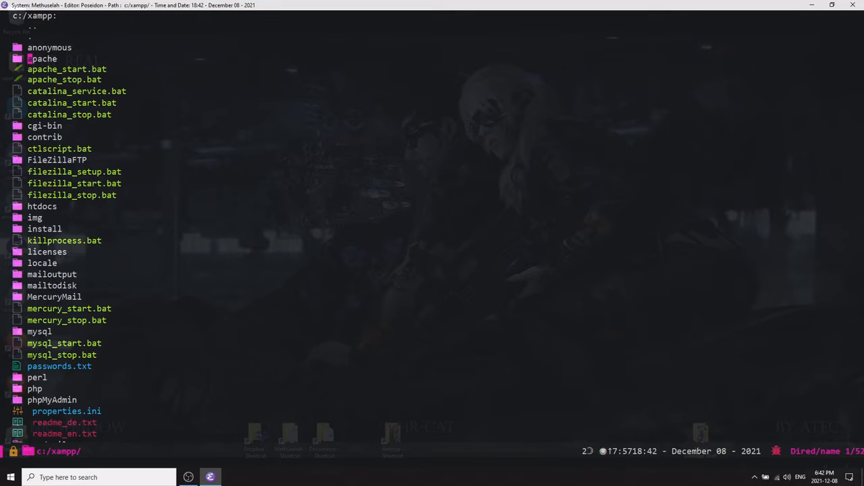
key(Return)
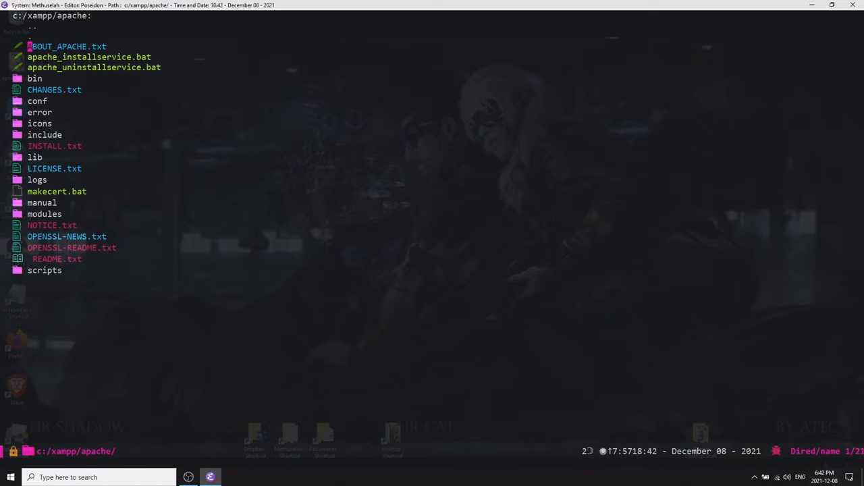
key(Down)
key(Down)
key(Down)
key(Down)
key(Down)
key(Return)
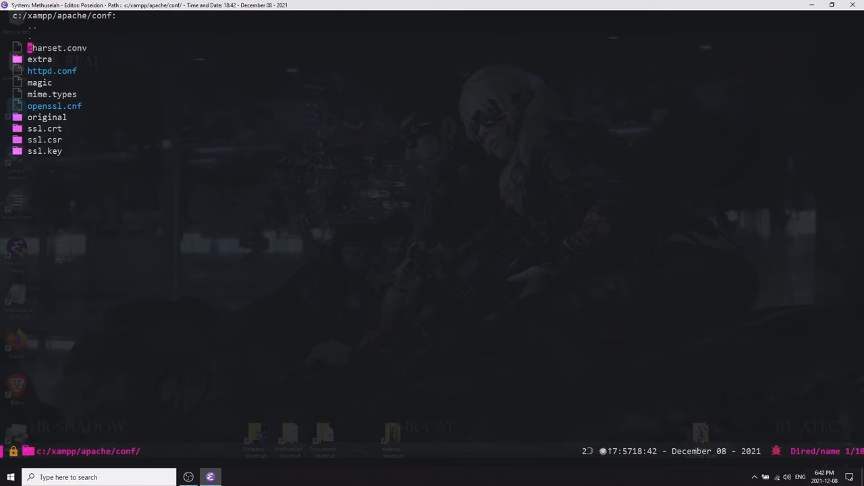
key(Down)
key(Down)
key(Return)
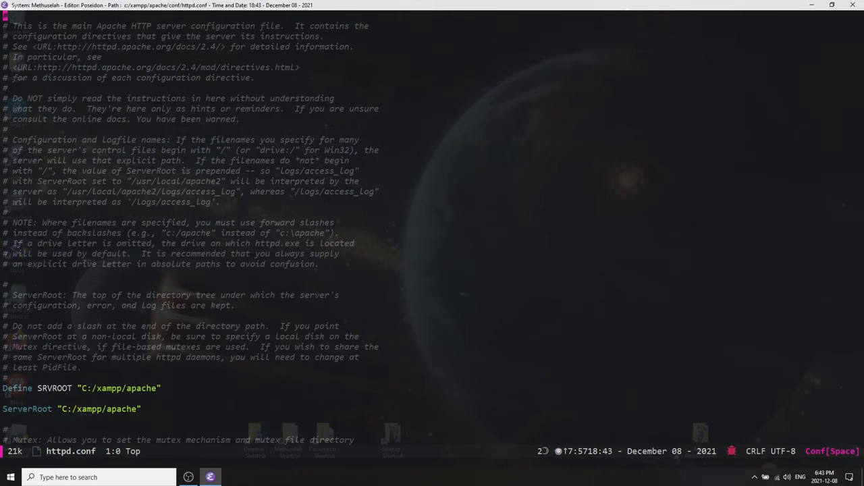
Scroll through httpd.conf to examine the Listen port directives.
key(Down)
key(Down)
key(Down)
key(Down)
key(Down)
key(Down)
key(Down)
key(Down)
key(Down)
key(Down)
key(Down)
key(Down)
key(Down)
key(Down)
key(Down)
key(Down)
key(Down)
key(Down)
key(Down)
key(Down)
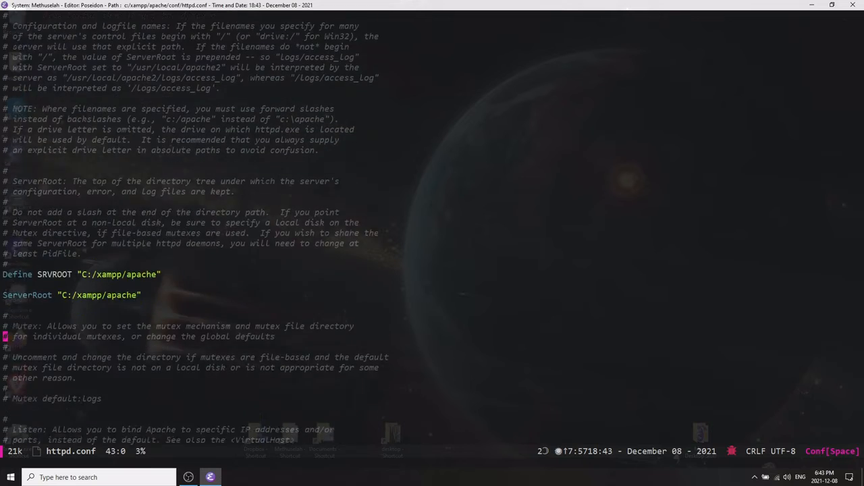
key(Down)
key(Down)
key(Down)
key(Down)
key(Down)
key(Down)
key(Down)
key(Down)
key(Down)
key(Down)
key(Down)
key(Down)
key(Down)
key(Down)
key(Down)
key(Down)
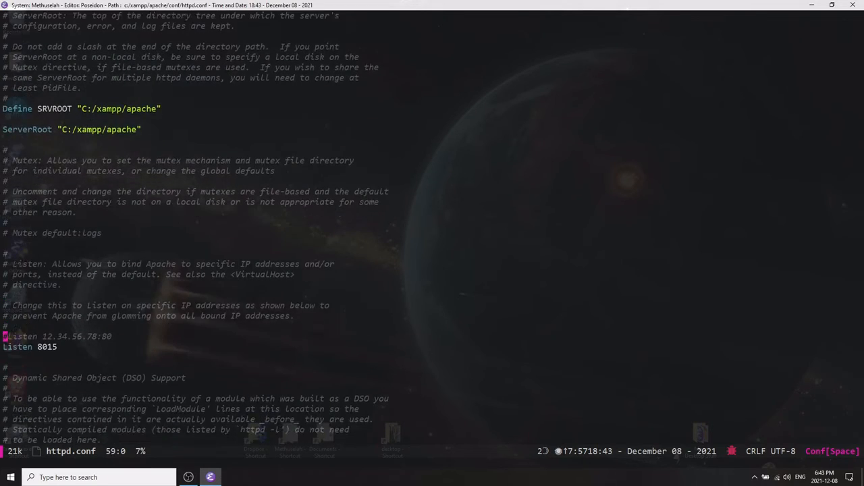
key(Down)
key(Down)
key(Down)
key(Up)
key(Up)
key(Up)
key(End)
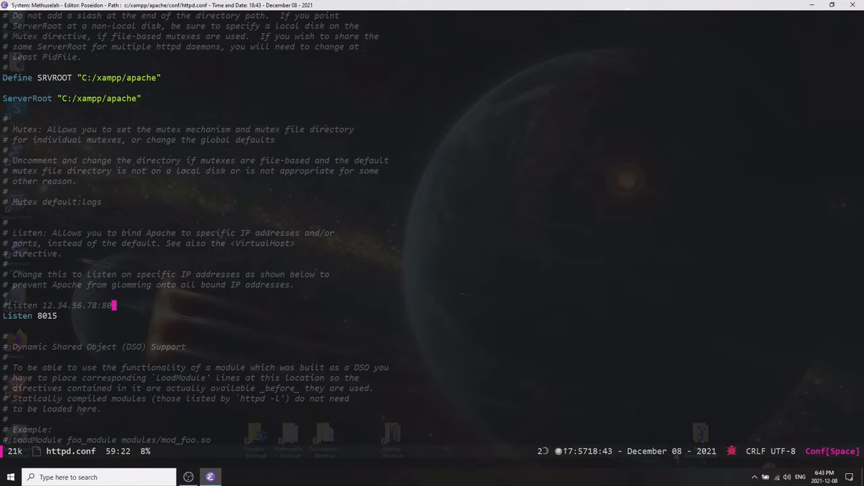
key(Down)
key(Left)
key(Left)
key(Left)
key(Left)
key(End)
key(Left)
key(Home)
Search httpd.conf for 80 and jump to the ServerName localhost:8015 line.
key(ctrl+s)
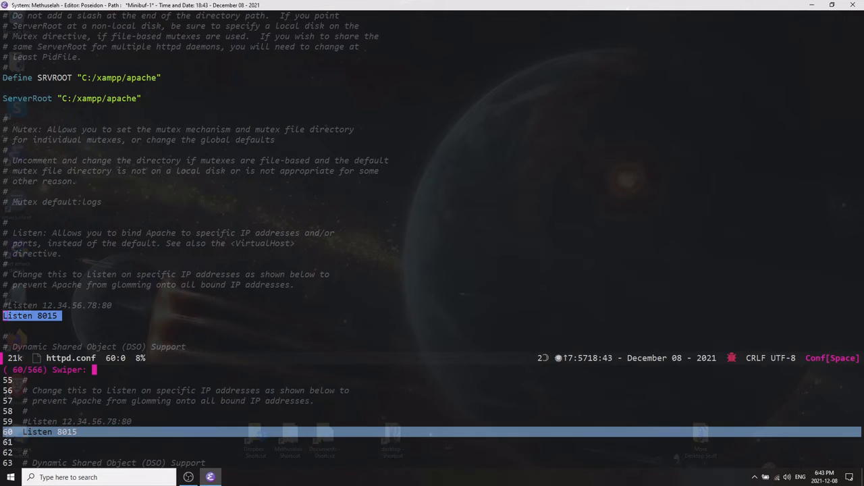
text(8015)
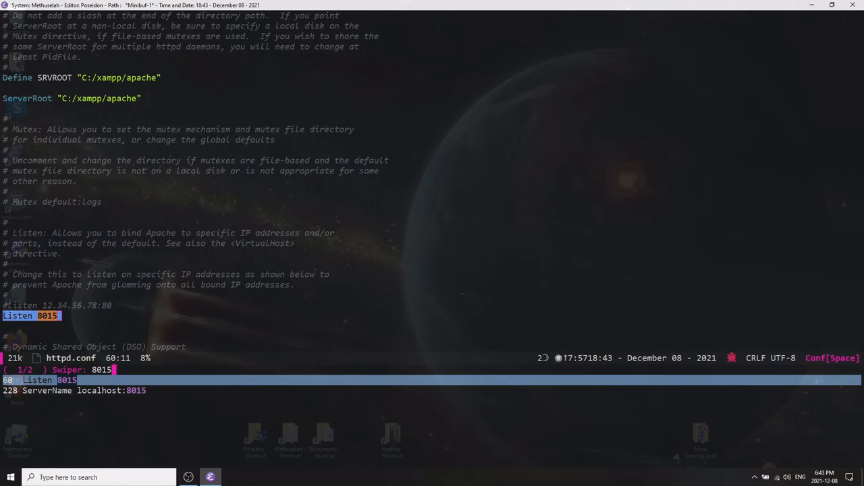
key(Down)
key(Return)
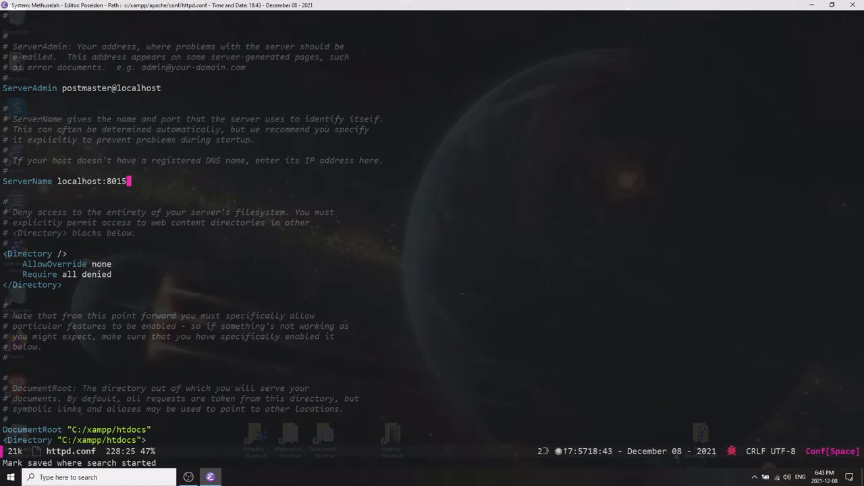
Show line numbers in the httpd.conf buffer.
key(Home)
key(F6)
key(l)
key(q)
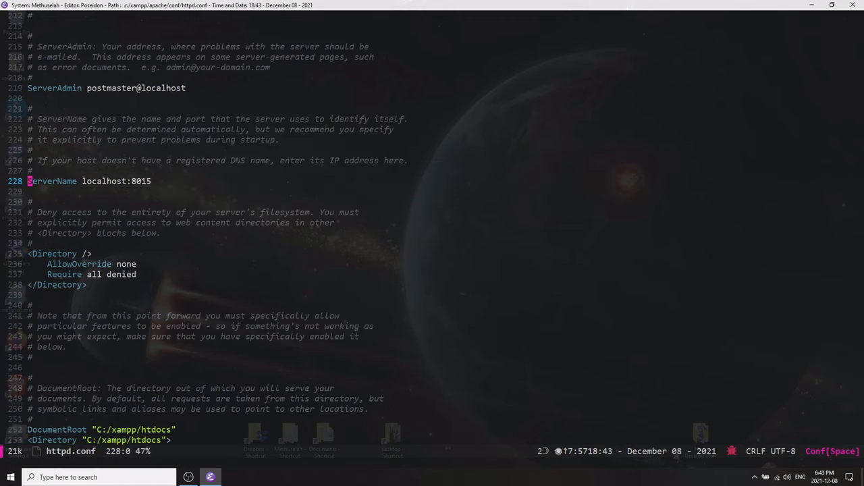
key(F9)
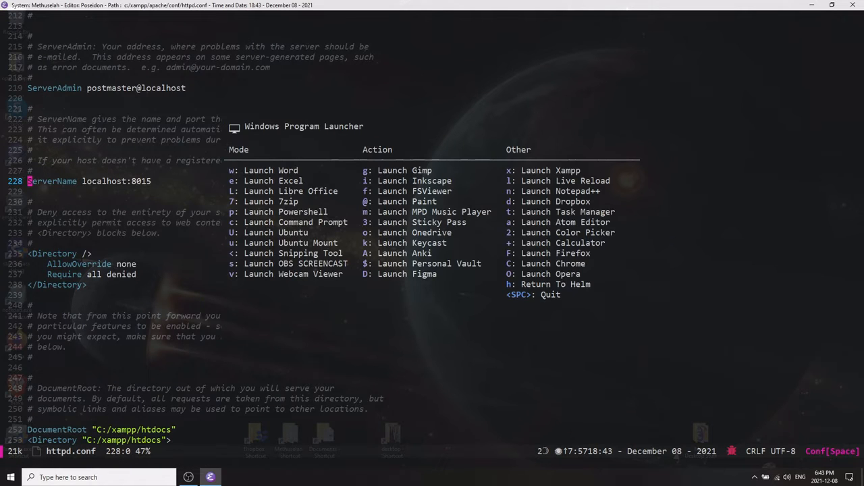
key(space)
key(F9)
key(space)
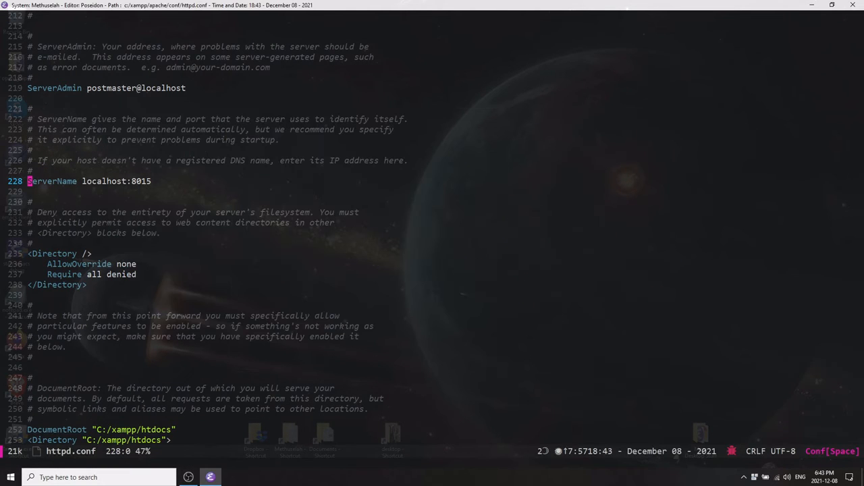
key(Down)
key(alt+Tab)
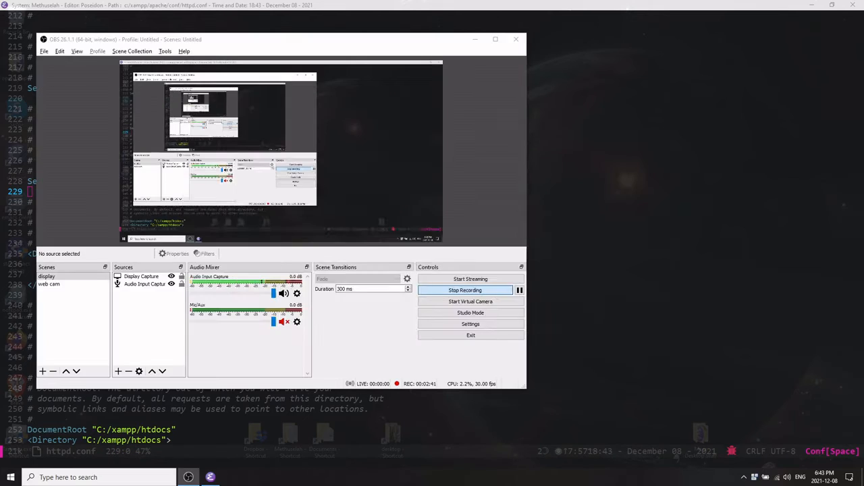
key(alt+Tab)
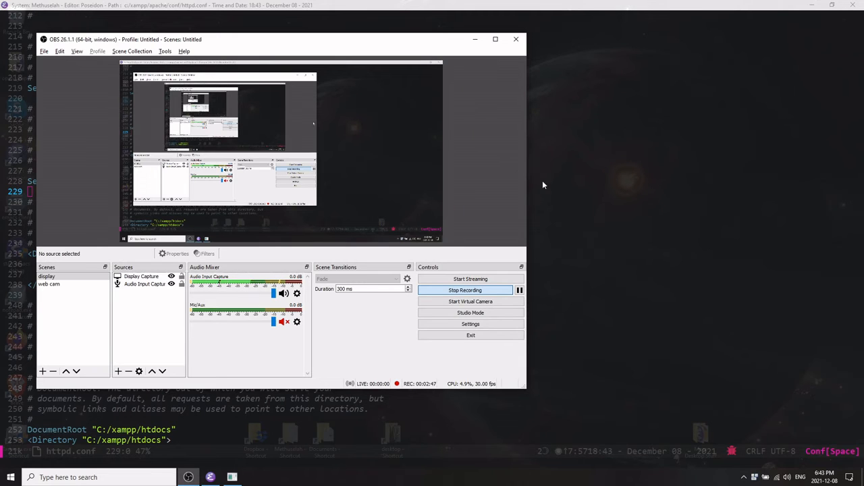
click(474, 39)
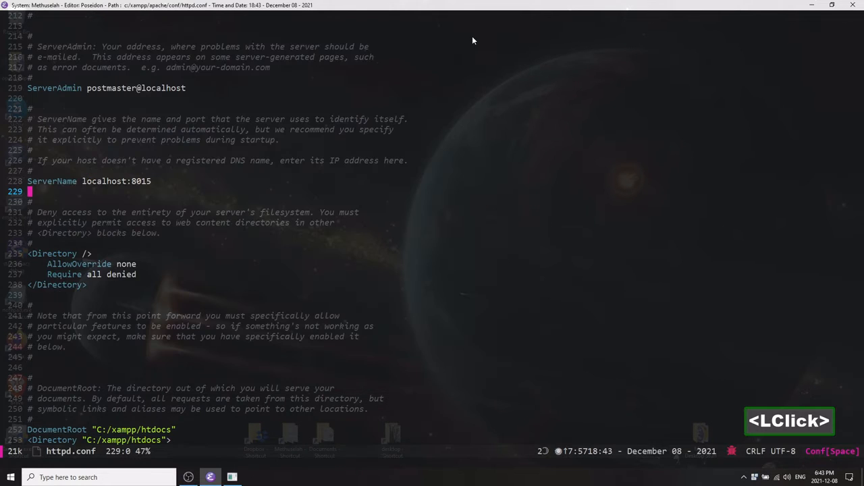
key(alt+Tab)
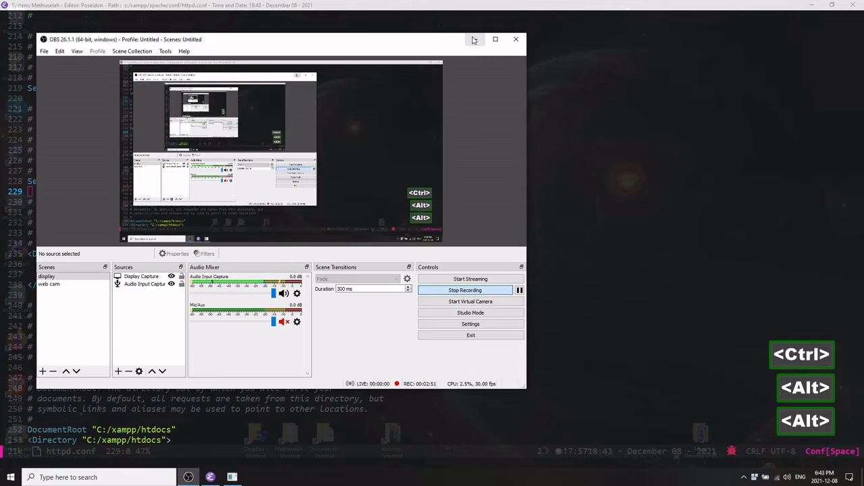
click(475, 40)
key(alt+Tab)
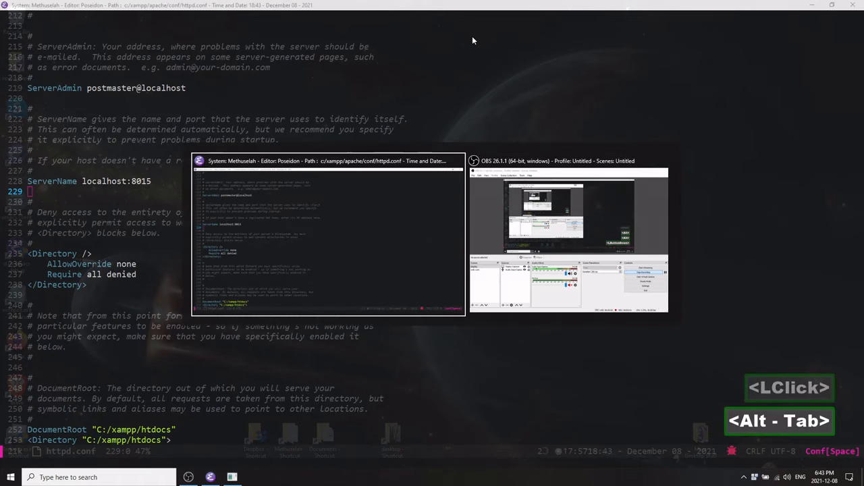
Retype the port at the end of the ServerName line as 8015.
key(ctrl+p)
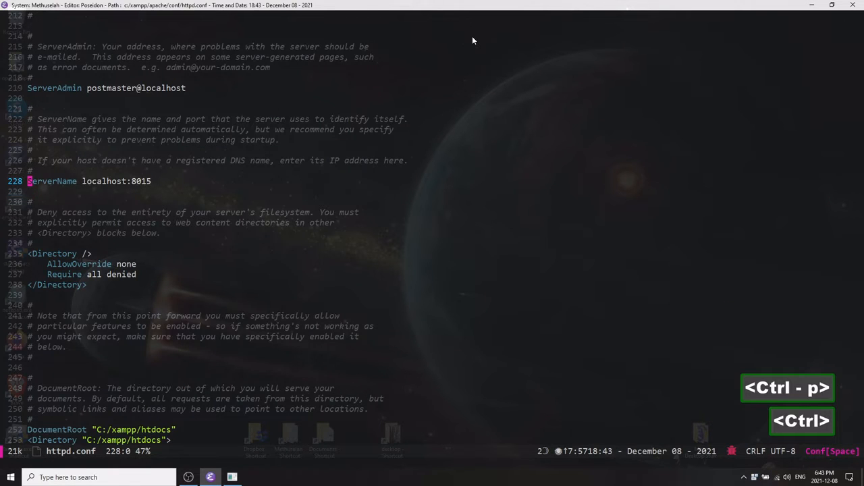
key(ctrl+e)
key(ctrl+n)
key(ctrl+n)
key(ctrl+p)
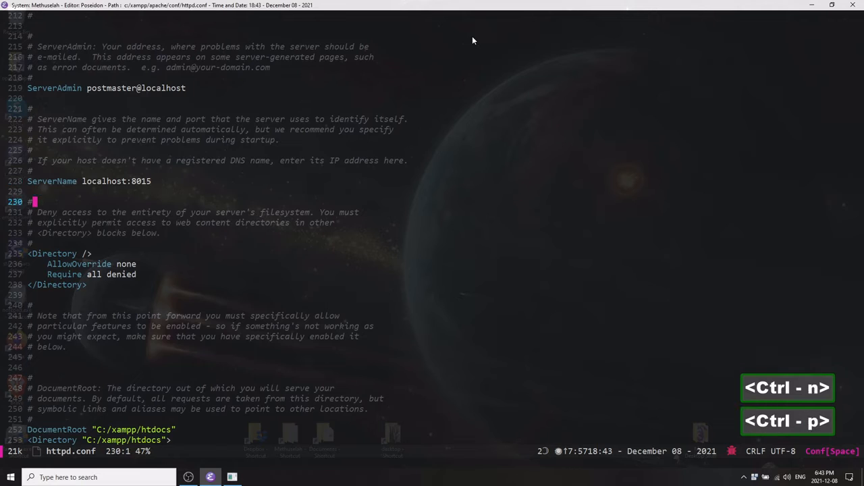
key(ctrl+b)
key(ctrl+f)
key(ctrl+e)
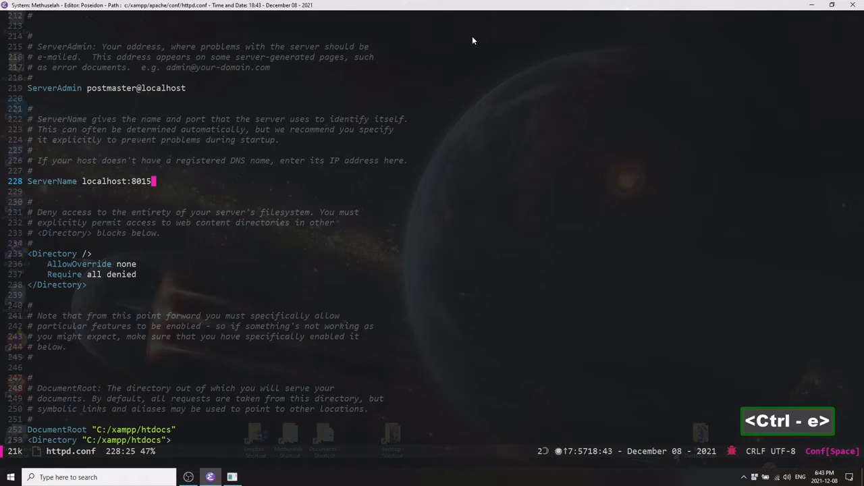
key(BackSpace)
key(BackSpace)
text(1)
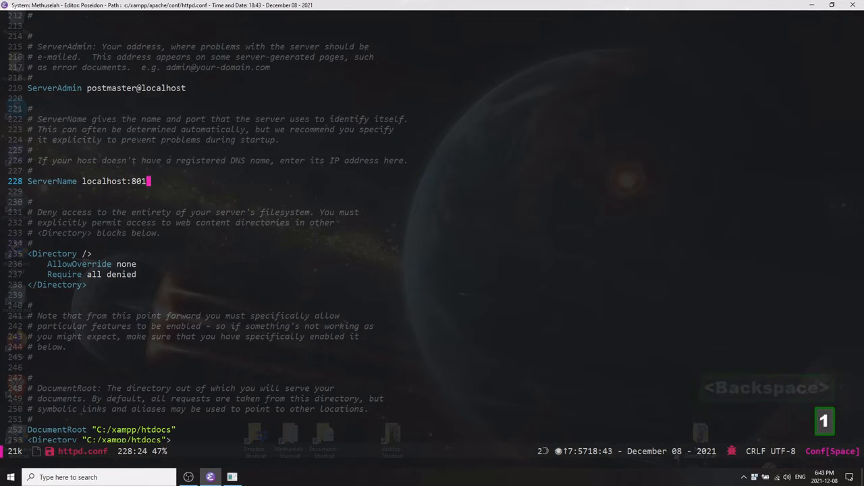
text(5)
key(ctrl)
key(BackSpace)
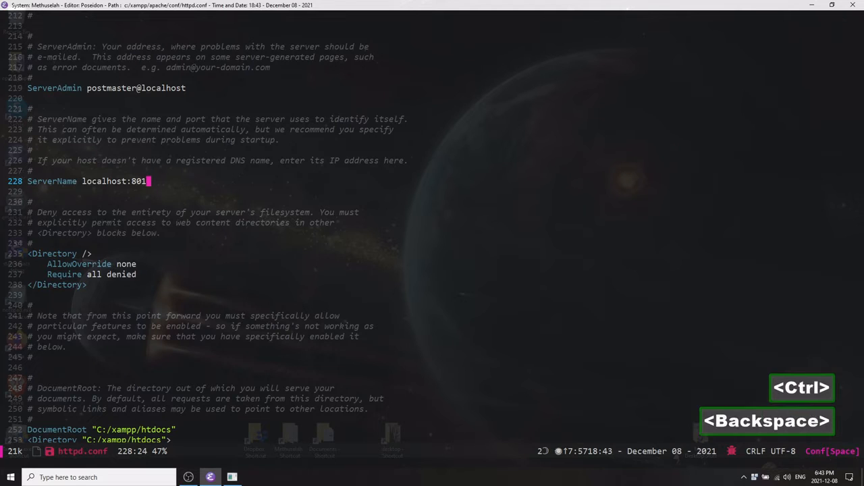
key(BackSpace)
text(15)
Save httpd.conf and close its buffer, returning to the conf folder.
key(ctrl+a)
key(ctrl)
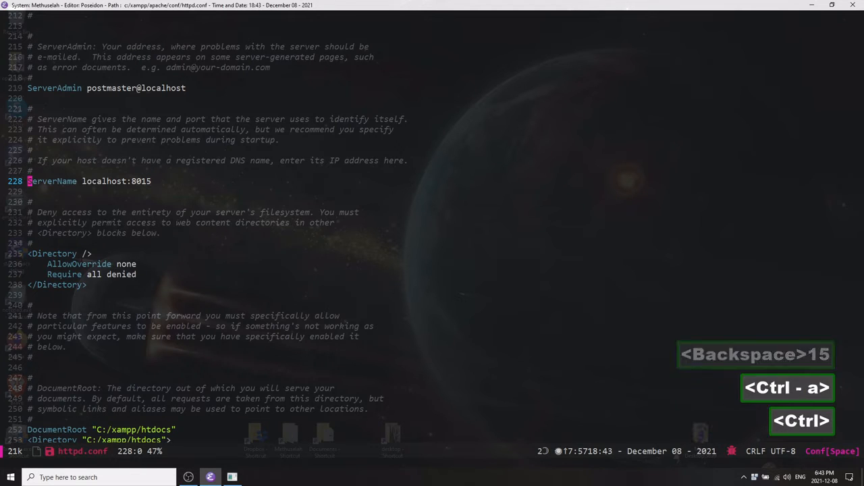
key(ctrl)
key(ctrl+p)
key(ctrl+p)
key(ctrl+p)
key(ctrl+p)
key(ctrl+p)
key(ctrl+p)
key(ctrl+p)
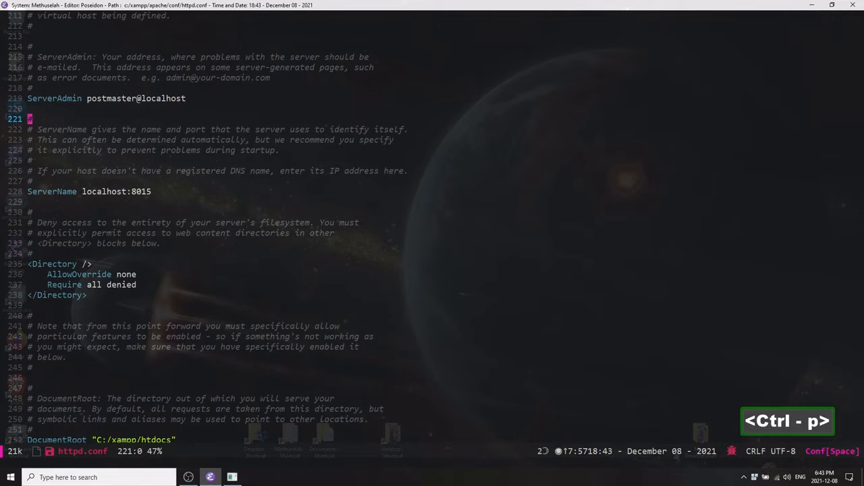
key(ctrl+x)
key(ctrl+s)
key(ctrl+x)
key(k)
key(Return)
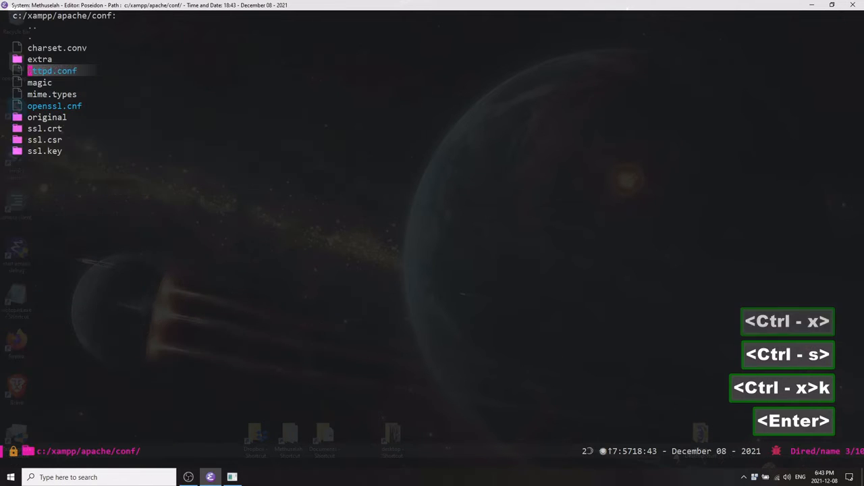
Open the extra folder and open httpd-ssl.conf.
key(ctrl)
key(ctrl)
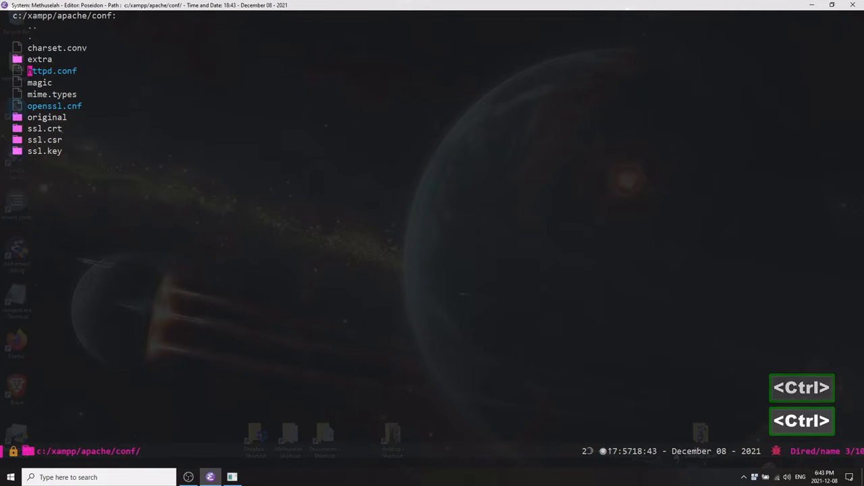
key(ctrl+p)
key(Return)
key(ctrl+n)
key(ctrl+n)
key(ctrl+n)
key(ctrl+n)
key(ctrl+n)
key(ctrl+n)
key(ctrl+n)
key(ctrl+n)
key(ctrl+n)
key(ctrl+n)
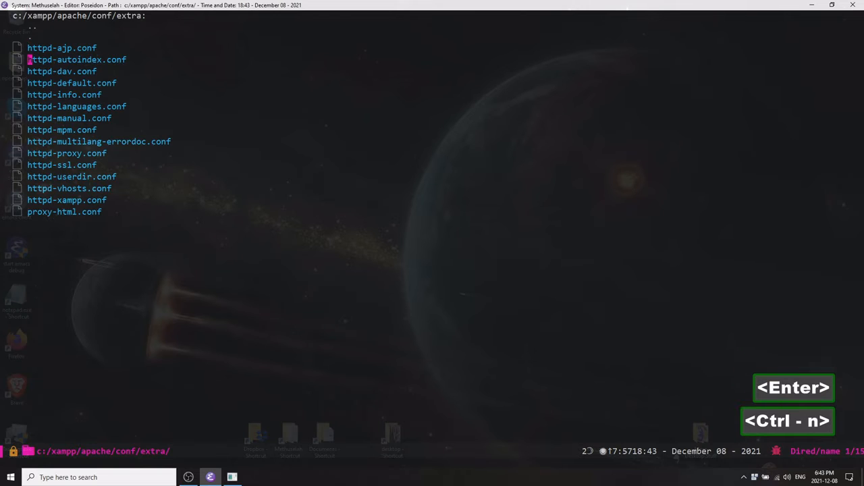
key(ctrl+n)
key(ctrl+p)
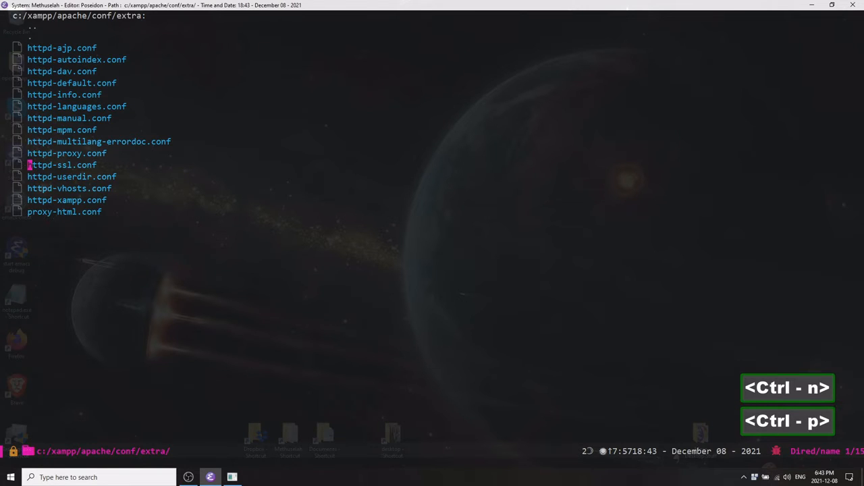
key(Return)
Go to the Listen line and retype its port as 44314.
key(ctrl+n)
key(ctrl+n)
key(ctrl+n)
key(ctrl+n)
key(ctrl+n)
key(ctrl+n)
key(ctrl+n)
key(ctrl+n)
key(ctrl+n)
key(ctrl+n)
key(ctrl+n)
key(ctrl+n)
key(ctrl+n)
key(ctrl+n)
key(ctrl+n)
key(ctrl+n)
key(ctrl+n)
key(ctrl+n)
key(ctrl+n)
key(ctrl+n)
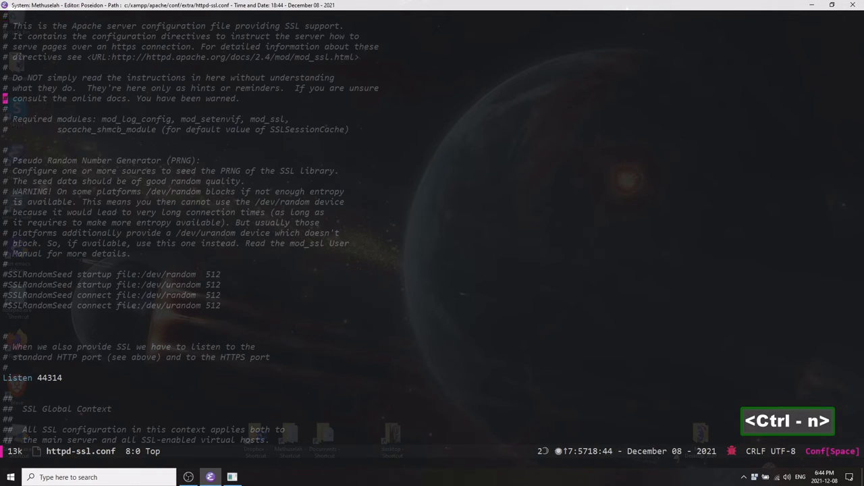
key(ctrl+n)
key(ctrl+n)
key(ctrl+n)
key(ctrl+n)
key(ctrl+n)
key(ctrl+n)
key(ctrl+n)
key(ctrl+n)
key(ctrl+n)
key(ctrl+n)
key(ctrl+n)
key(ctrl+n)
key(ctrl+n)
key(ctrl+n)
key(ctrl+n)
key(ctrl+n)
key(ctrl+n)
key(ctrl+n)
key(ctrl+n)
key(ctrl+n)
key(ctrl+p)
key(ctrl+p)
key(ctrl+p)
key(ctrl+p)
key(ctrl+p)
key(ctrl+p)
key(ctrl+p)
key(ctrl+p)
key(ctrl+p)
key(ctrl+p)
key(ctrl+p)
key(ctrl+p)
key(ctrl+p)
key(ctrl+p)
key(ctrl+p)
key(ctrl+p)
key(ctrl+p)
key(ctrl+p)
key(ctrl+p)
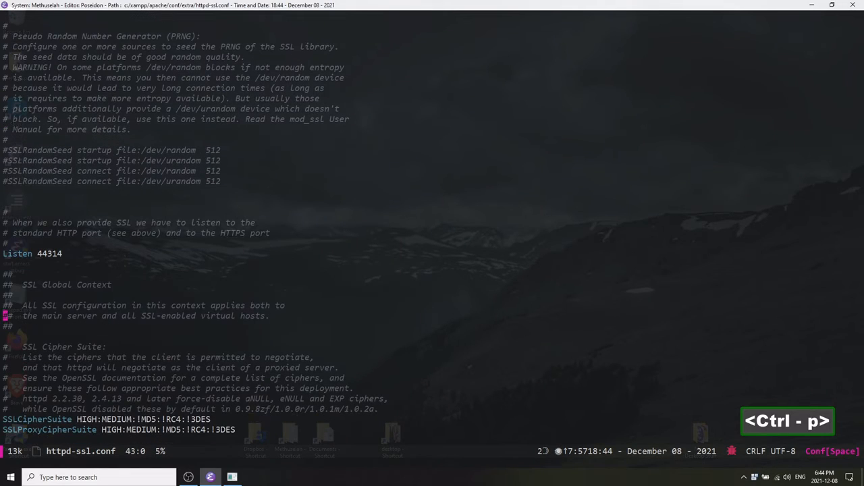
key(ctrl+n)
key(ctrl+e)
key(BackSpace)
key(BackSpace)
text(14)
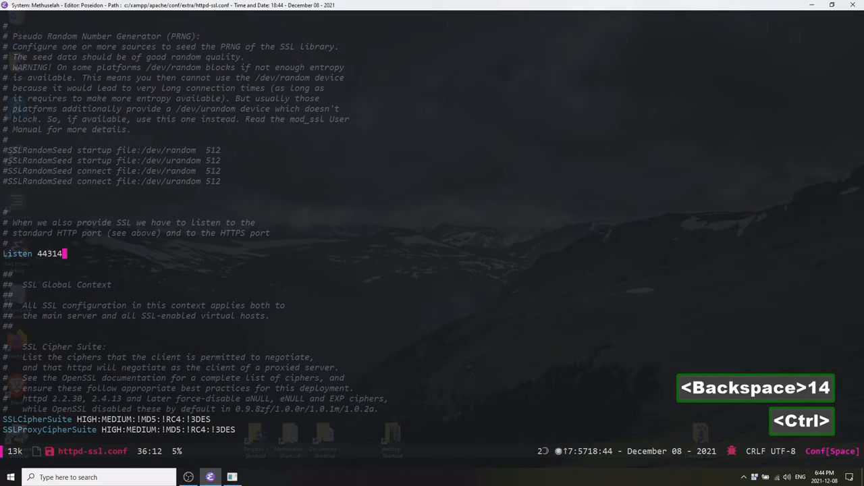
Search httpd-ssl.conf for 443 and inspect the VirtualHost and ServerName port lines.
key(ctrl+s)
text(443)
key(ctrl+n)
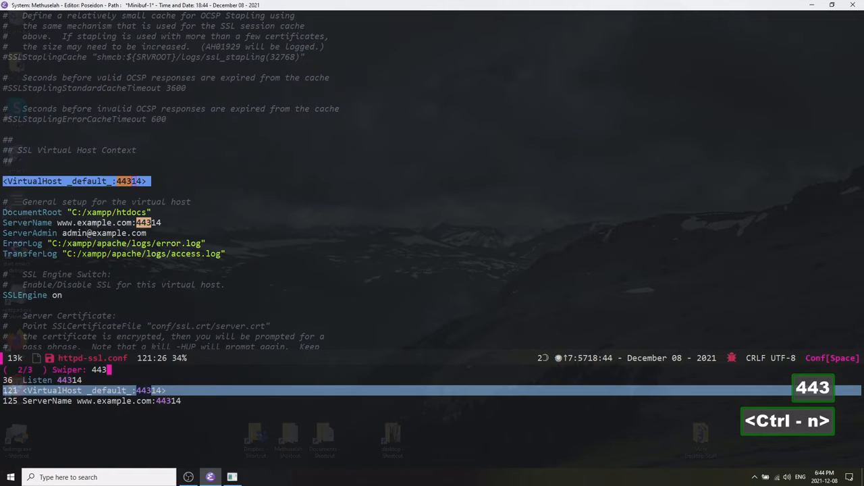
key(ctrl+i)
key(ctrl+a)
key(ctrl+n)
key(ctrl+n)
key(ctrl+e)
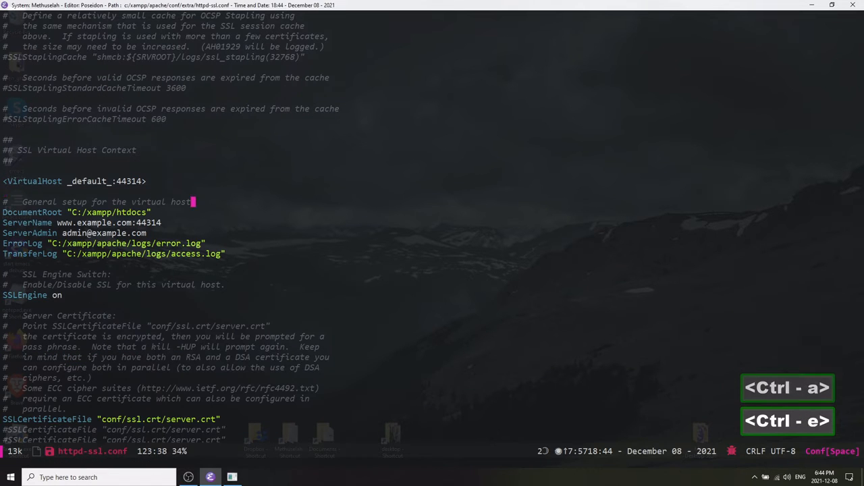
key(ctrl+n)
key(ctrl+n)
key(ctrl+a)
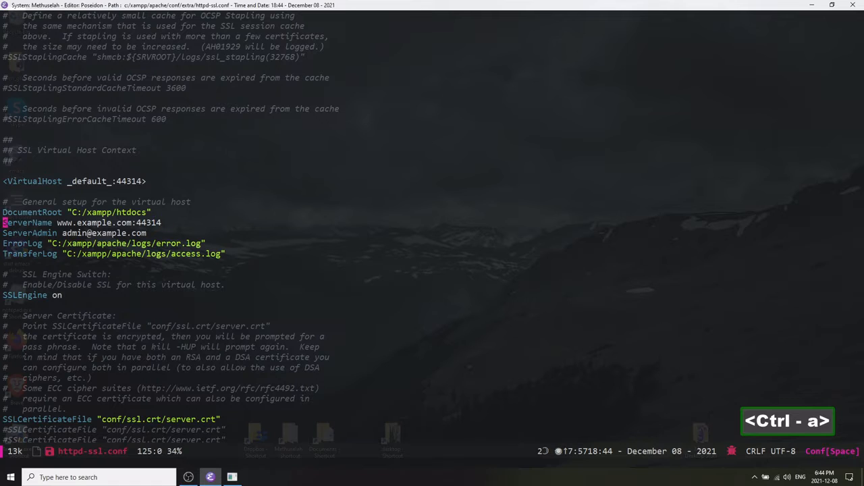
key(ctrl+p)
key(ctrl+p)
key(ctrl+p)
Save httpd-ssl.conf and close its buffer.
key(ctrl+s)
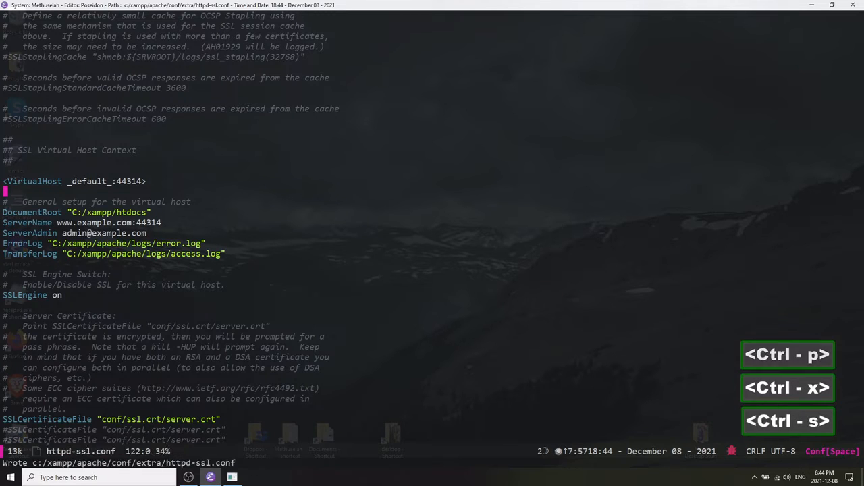
key(ctrl+x)
key(k)
key(Return)
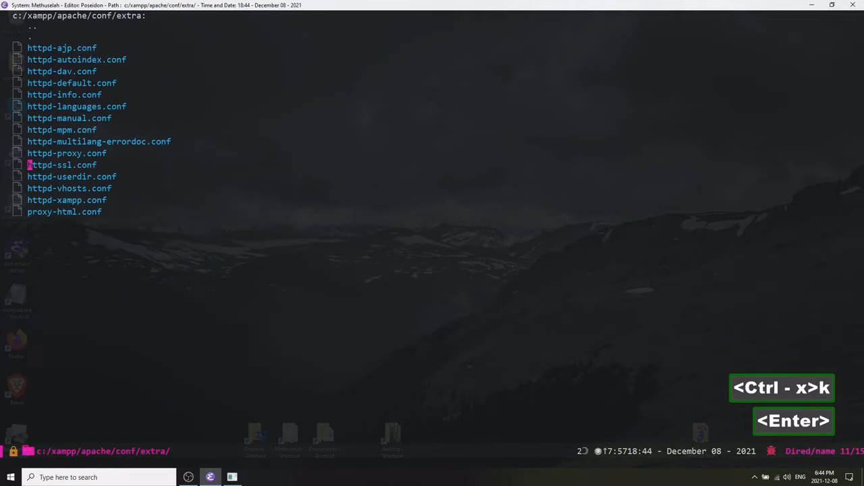
Go up from the extra folder through conf and apache to the xampp folder.
key(ctrl+p)
key(alt+shift+comma)
key(p)
key(ctrl+p)
key(Return)
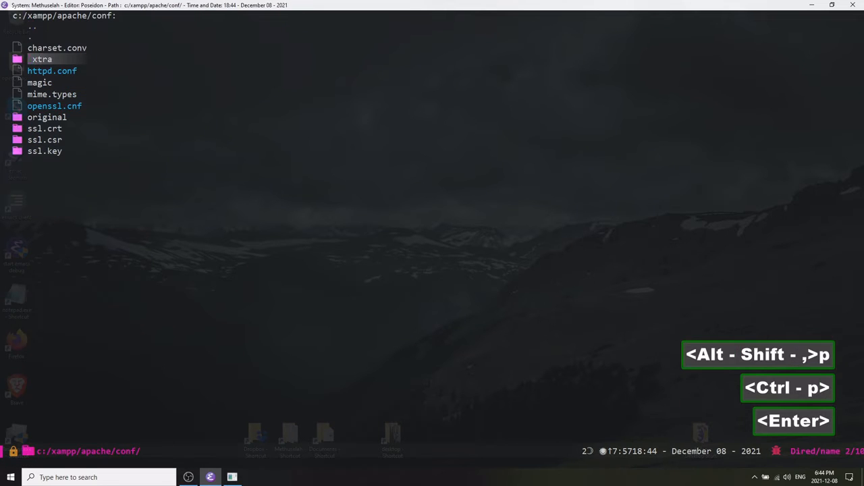
key(ctrl+p)
key(Return)
key(ctrl+p)
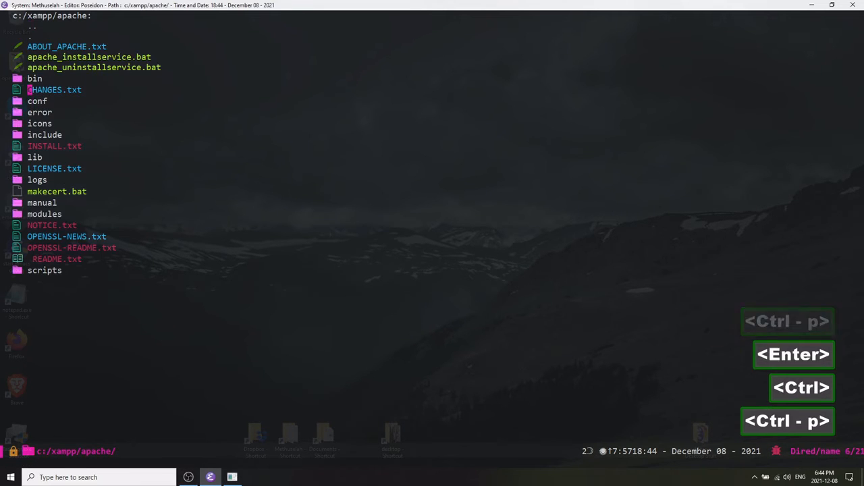
key(ctrl+p)
key(ctrl+p)
key(ctrl+p)
key(ctrl+p)
key(ctrl+p)
key(ctrl+p)
key(Return)
Browse through the xampp folder listing.
key(ctrl+n)
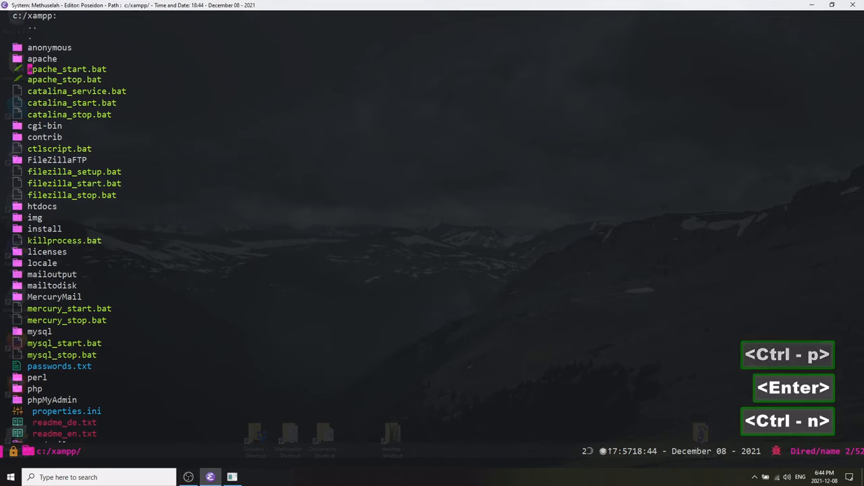
key(ctrl+n)
key(ctrl+n)
key(ctrl+n)
key(ctrl+n)
key(ctrl+n)
key(ctrl+n)
key(ctrl+n)
key(ctrl+n)
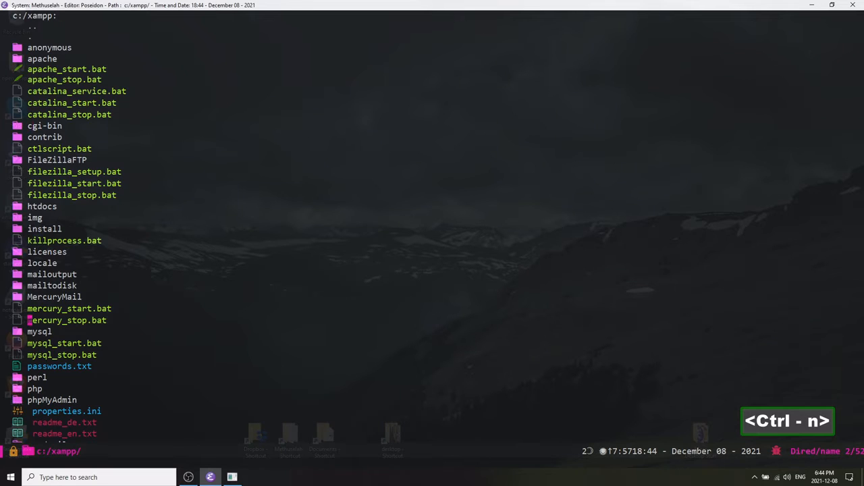
key(ctrl+n)
key(ctrl+n)
key(ctrl+p)
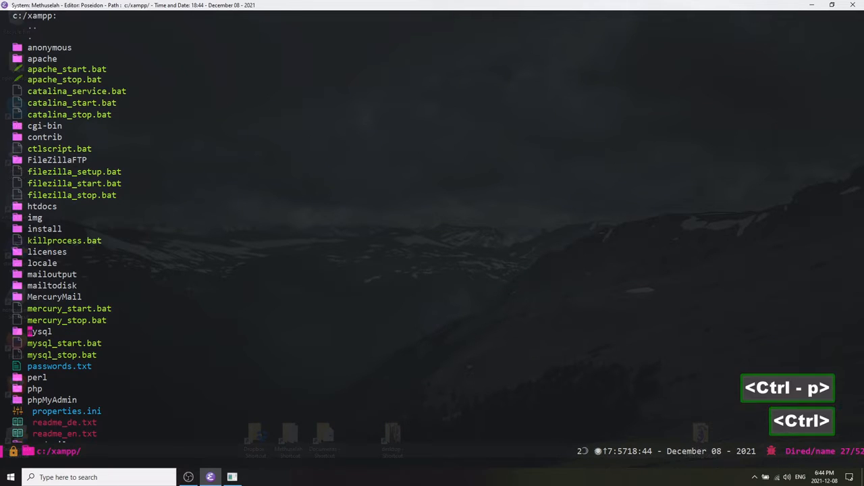
key(ctrl+n)
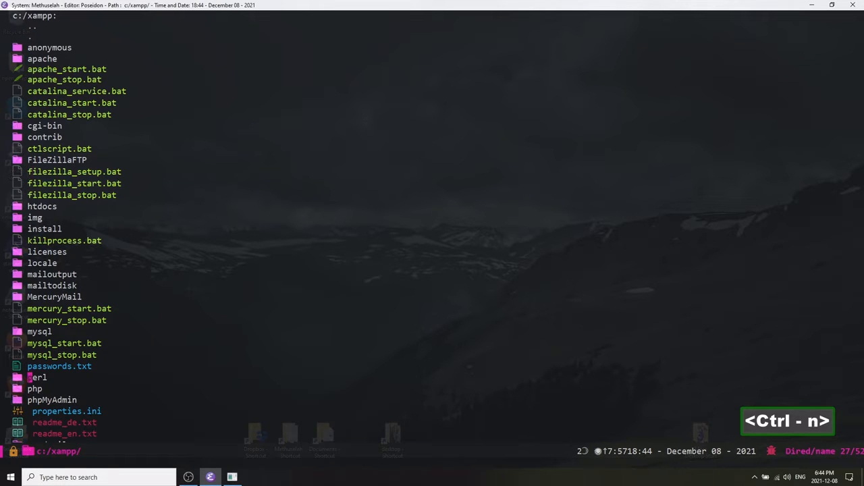
key(ctrl+n)
key(ctrl+n)
key(ctrl+n)
key(ctrl+n)
key(ctrl+n)
key(ctrl+n)
key(ctrl+n)
key(ctrl+n)
key(ctrl+n)
key(ctrl+n)
key(ctrl+n)
key(ctrl+n)
key(ctrl+n)
key(ctrl+n)
key(ctrl+n)
key(ctrl+n)
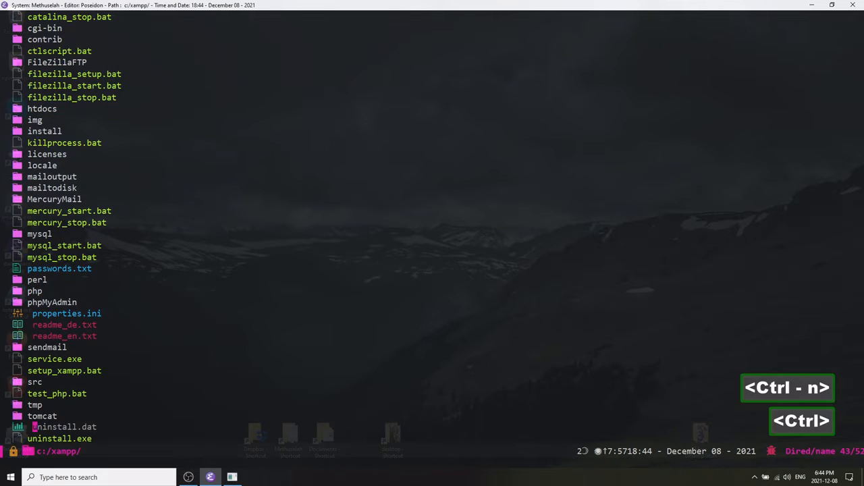
key(ctrl+p)
key(ctrl+p)
key(ctrl+p)
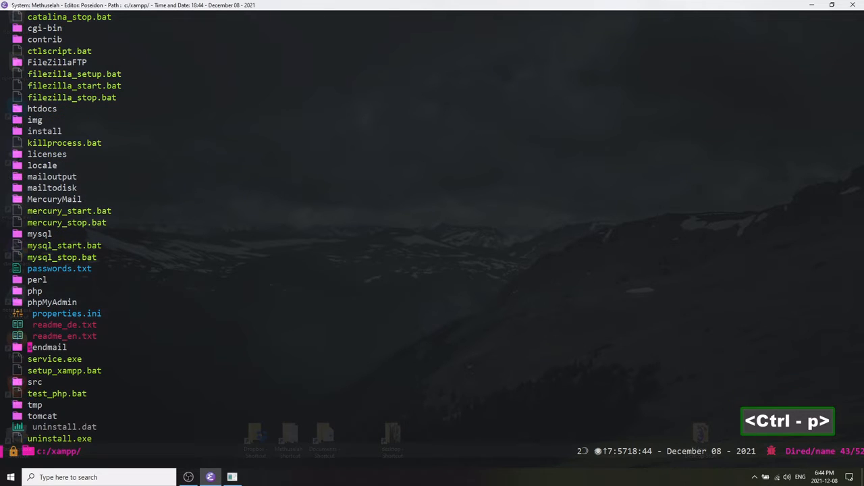
Open the php folder from the xampp folder listing.
key(ctrl+p)
key(ctrl+p)
key(ctrl+p)
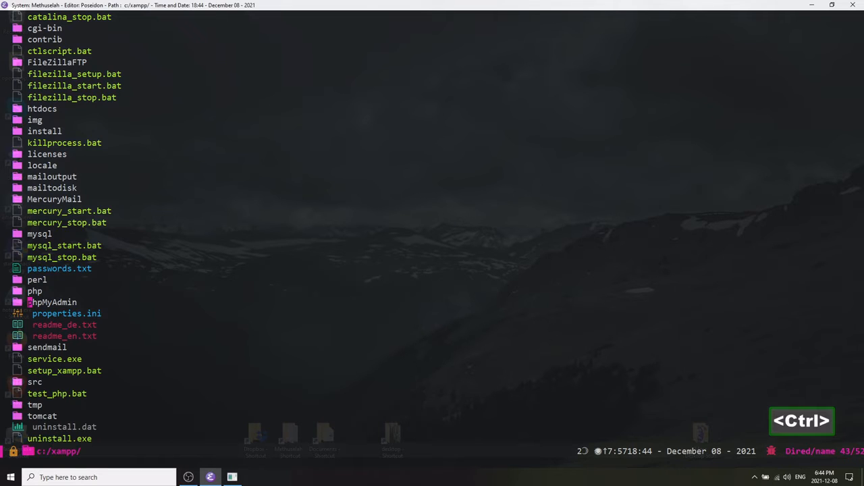
key(ctrl+p)
key(Return)
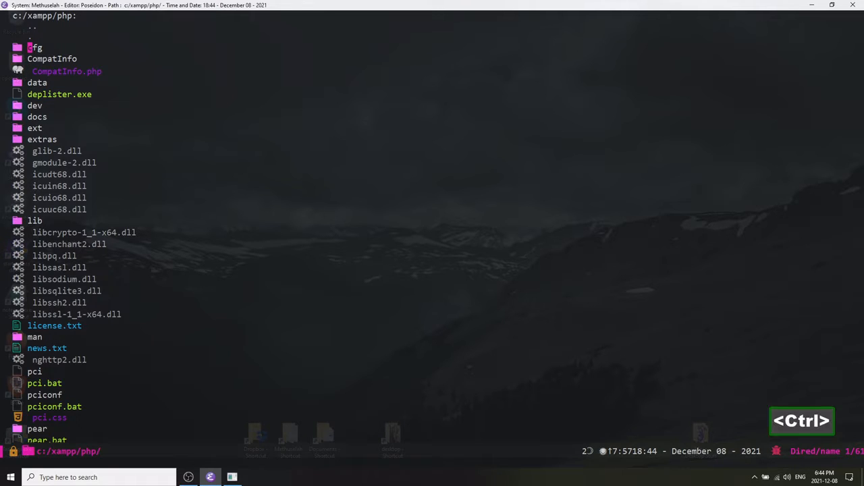
Search the php folder listing for php.ini and open the file.
key(ctrl+s)
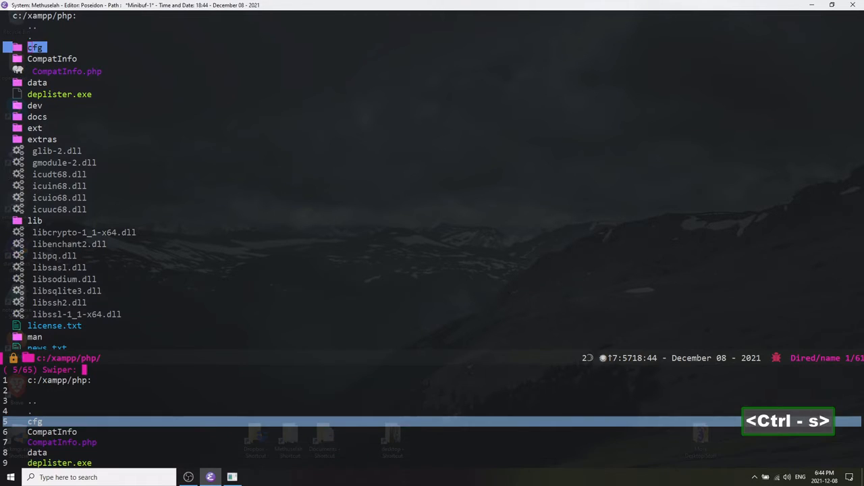
text(php.ini)
key(ctrl+i)
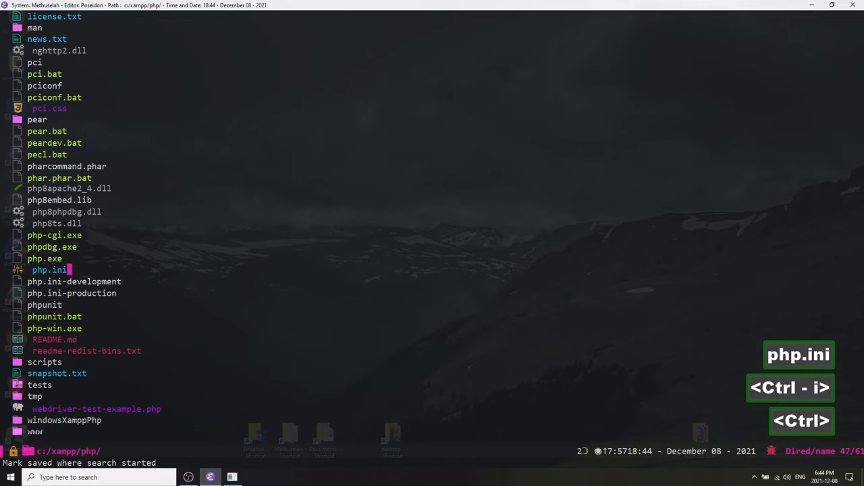
key(ctrl+a)
key(Return)
key(ctrl+n)
key(ctrl+n)
key(ctrl+n)
Search php.ini for post_max_size and inspect its value line.
key(ctrl+s)
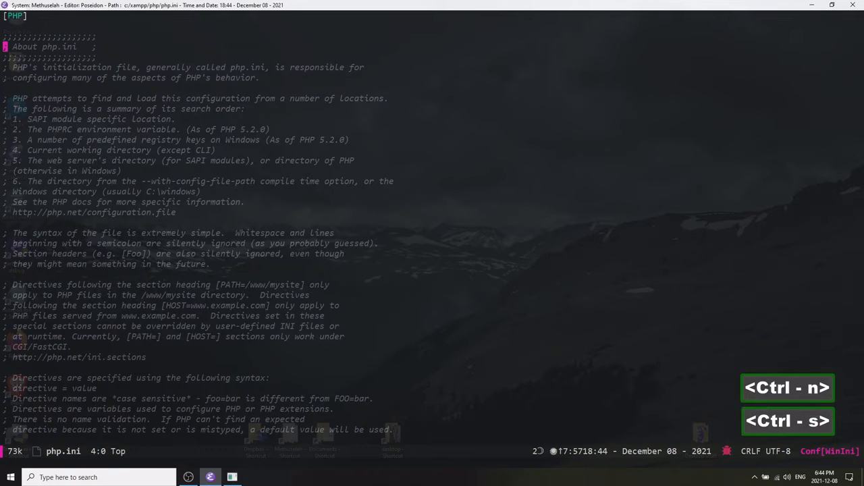
text(post_max-)
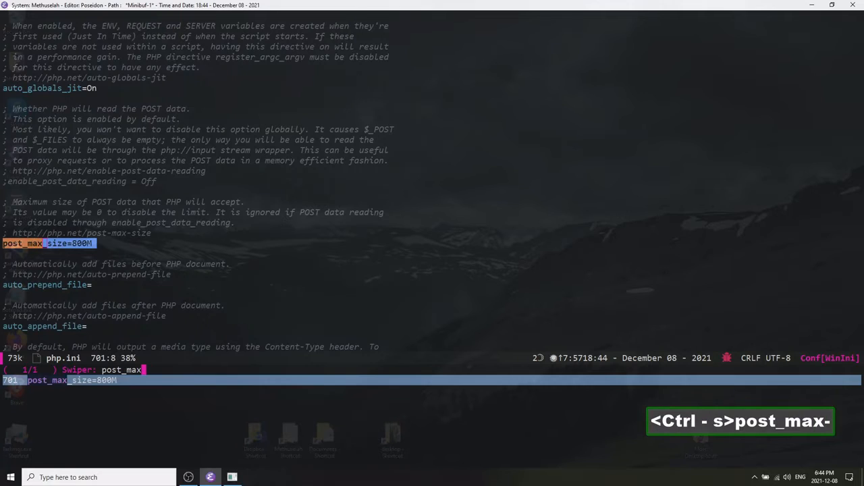
key(BackSpace)
text(_si)
key(ctrl+a)
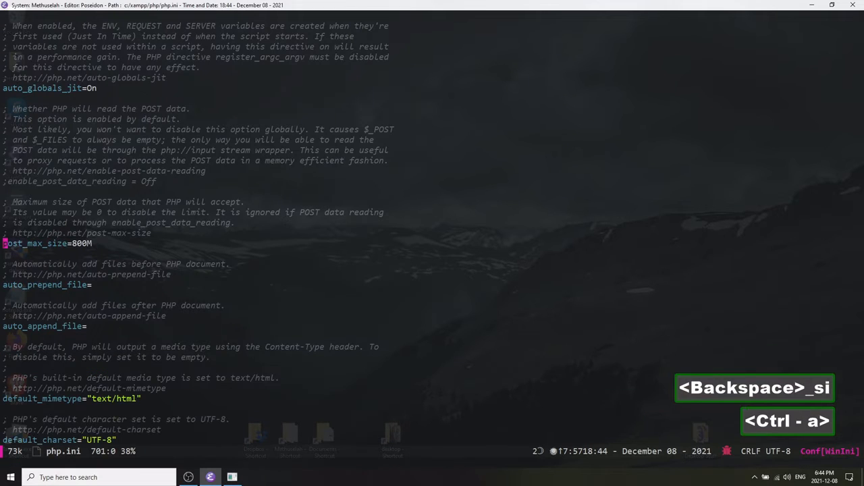
key(ctrl+e)
key(ctrl+b)
key(ctrl+b)
key(ctrl+b)
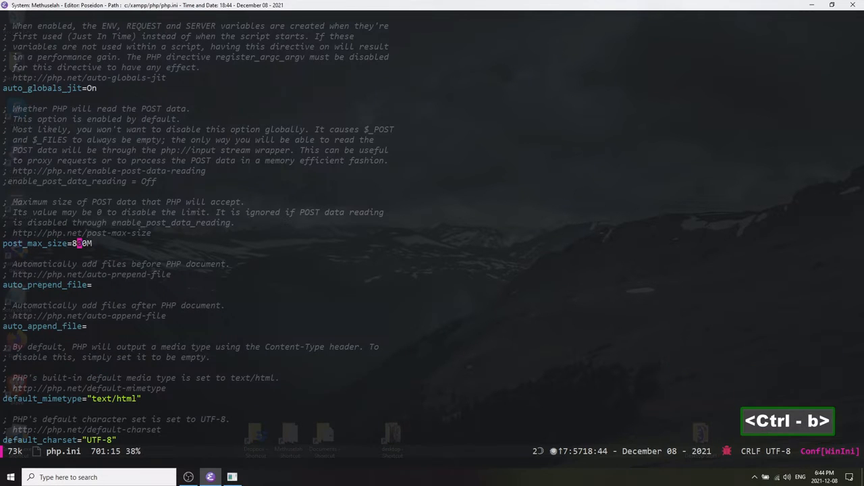
key(ctrl+a)
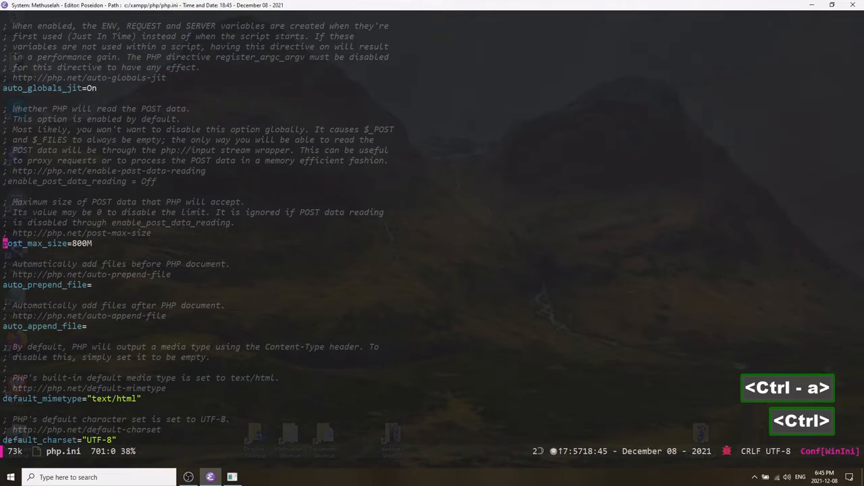
key(ctrl+e)
key(ctrl+b)
key(ctrl+b)
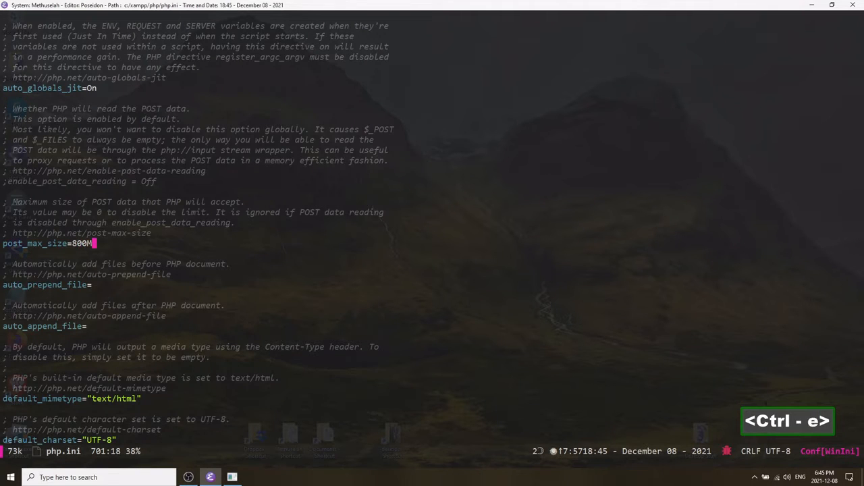
key(ctrl+a)
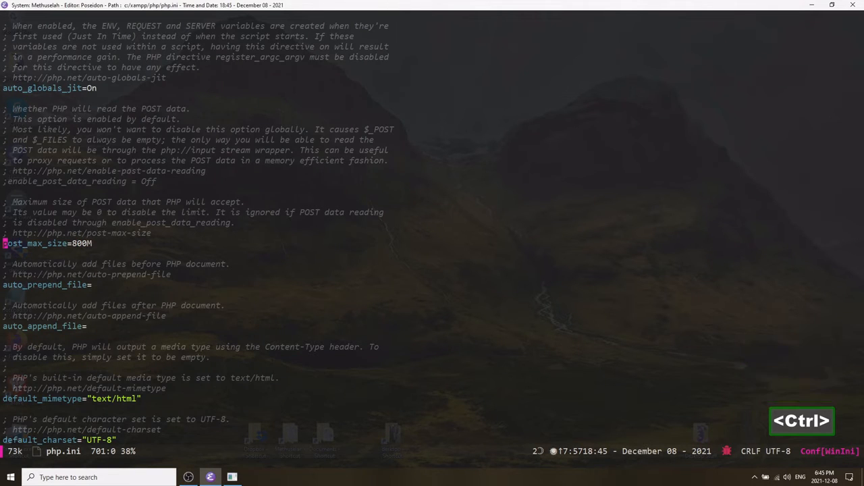
key(ctrl+e)
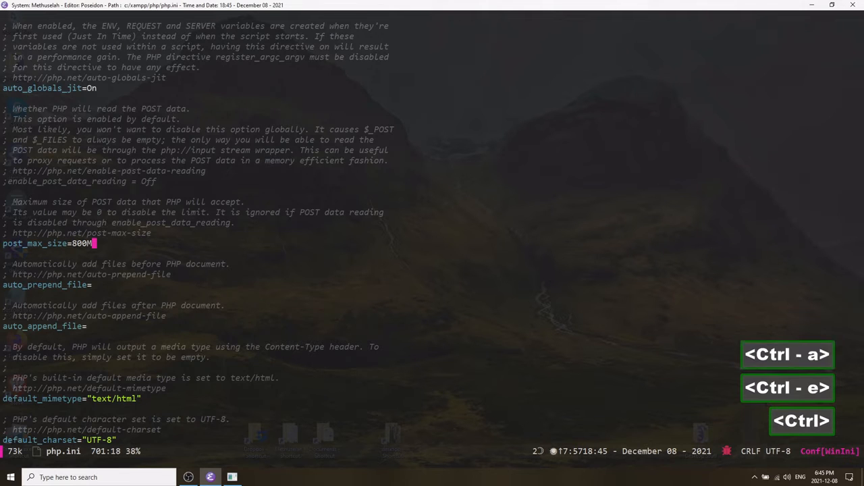
key(ctrl+b)
key(ctrl+b)
key(ctrl+b)
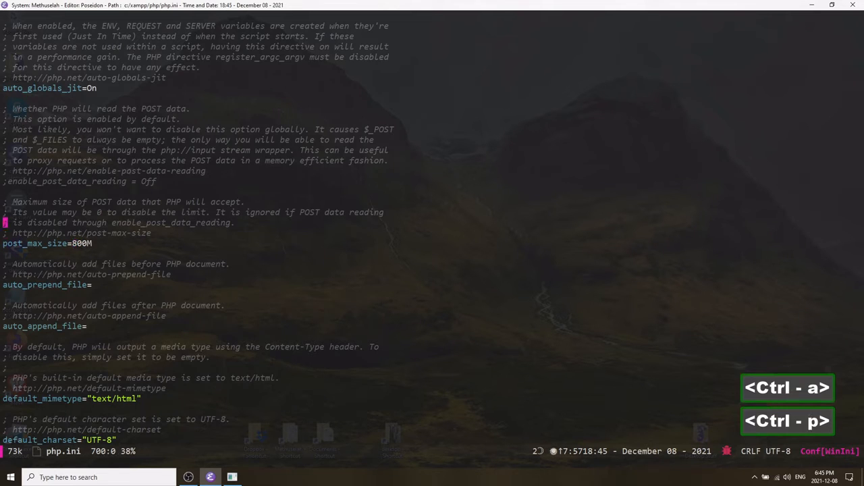
Search php.ini for upload_max and inspect the upload_max_filesize line.
key(ctrl+s)
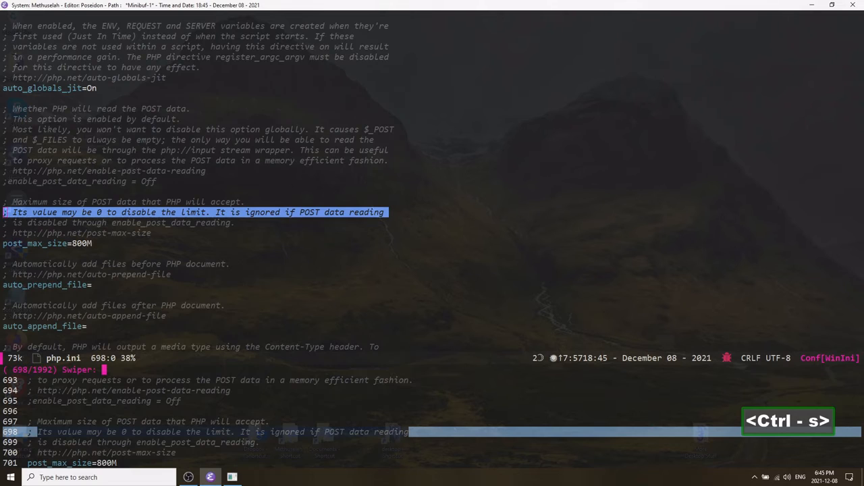
text(upload)
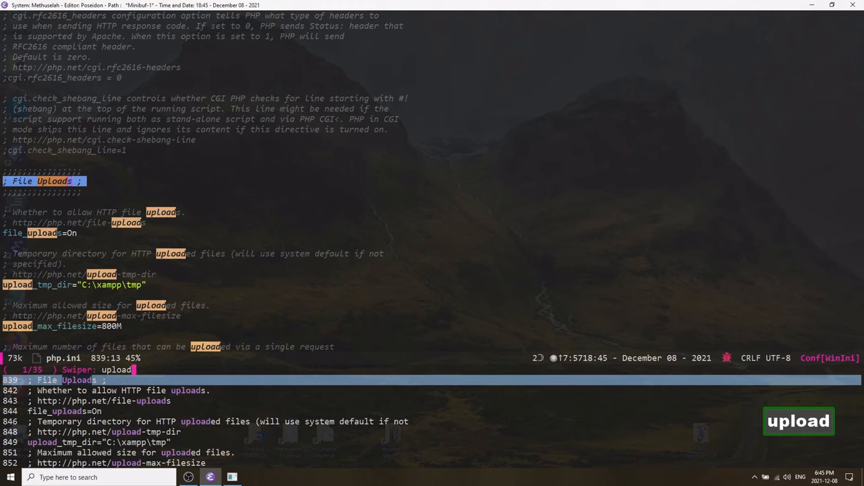
key(ctrl)
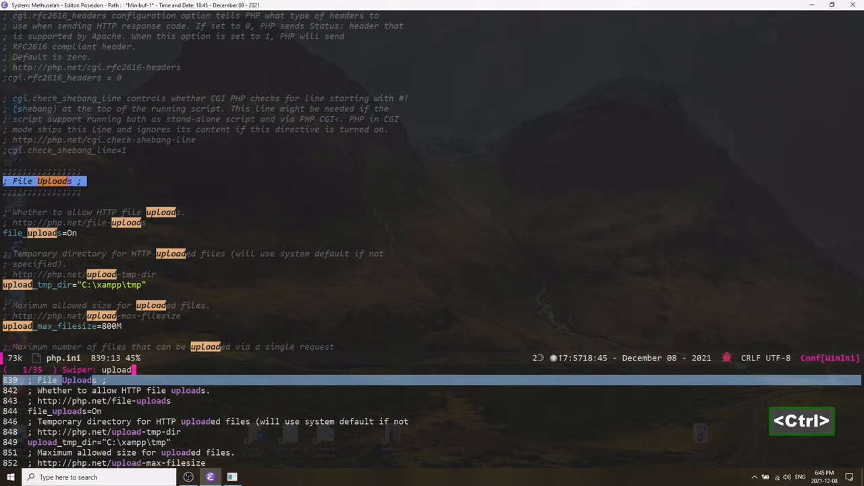
text(_ma)
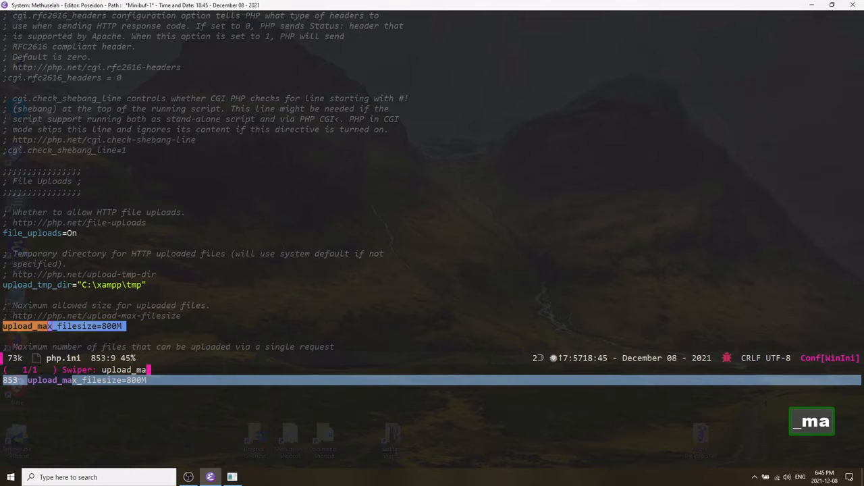
key(ctrl+i)
key(ctrl+a)
key(ctrl+e)
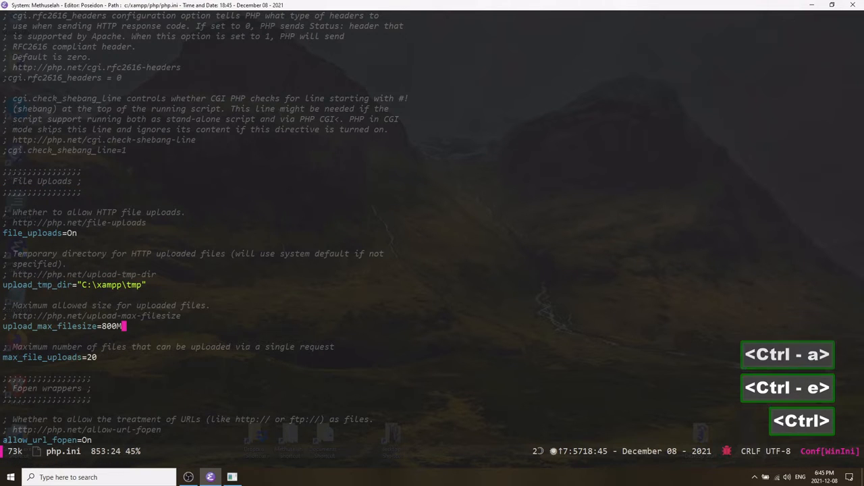
key(ctrl+b)
key(ctrl+e)
key(ctrl+a)
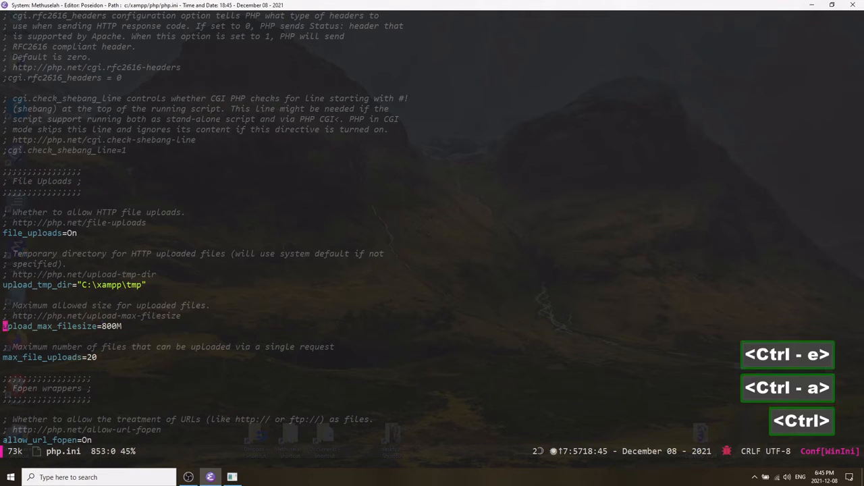
Search php.ini for max_ex and inspect the max_execution_time and max_input_time lines.
key(ctrl+s)
text(max_ex)
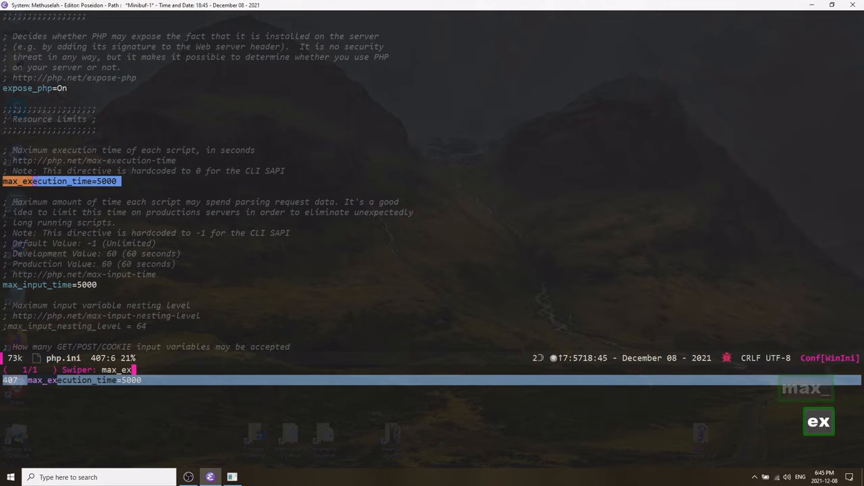
key(ctrl+i)
key(ctrl+a)
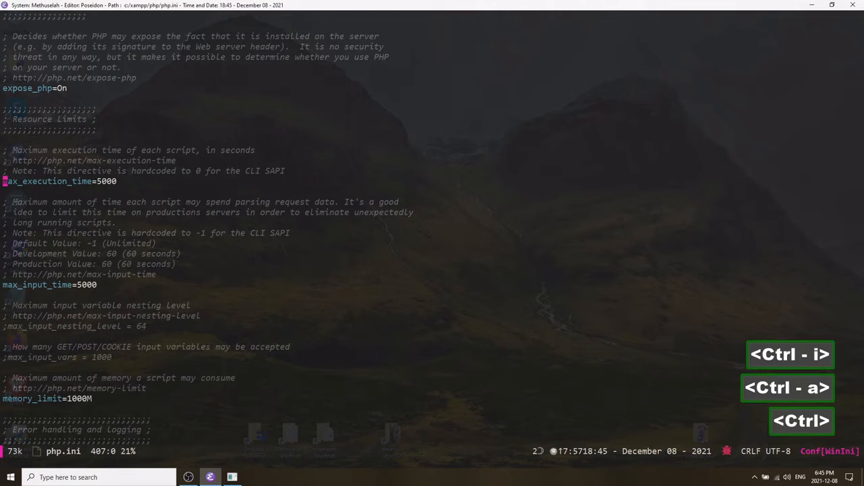
key(ctrl+e)
key(ctrl+n)
key(ctrl+n)
key(ctrl+n)
key(ctrl+n)
key(ctrl+n)
key(ctrl+n)
key(ctrl+n)
key(ctrl+n)
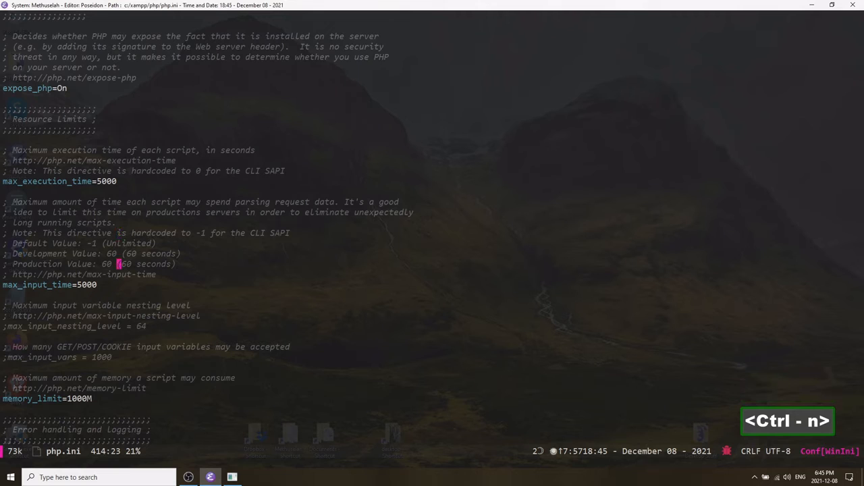
key(ctrl+n)
key(ctrl+p)
key(ctrl+p)
key(ctrl+a)
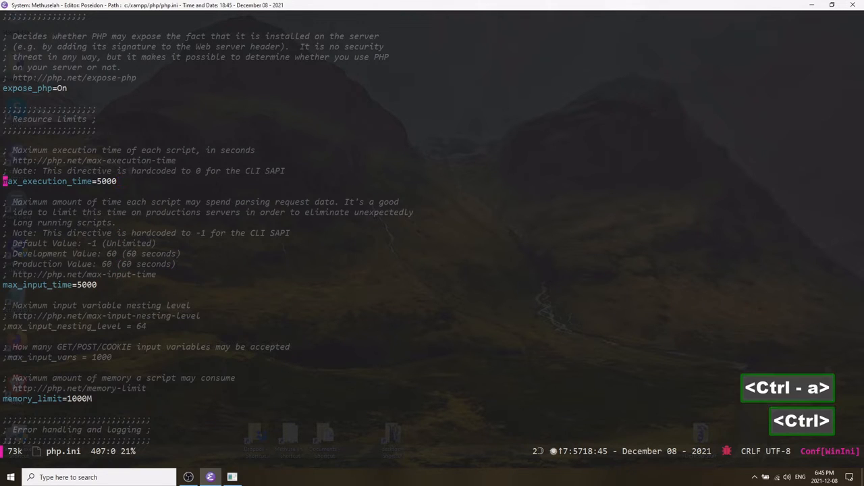
key(ctrl+e)
key(ctrl+b)
key(ctrl+b)
key(ctrl+b)
key(ctrl+b)
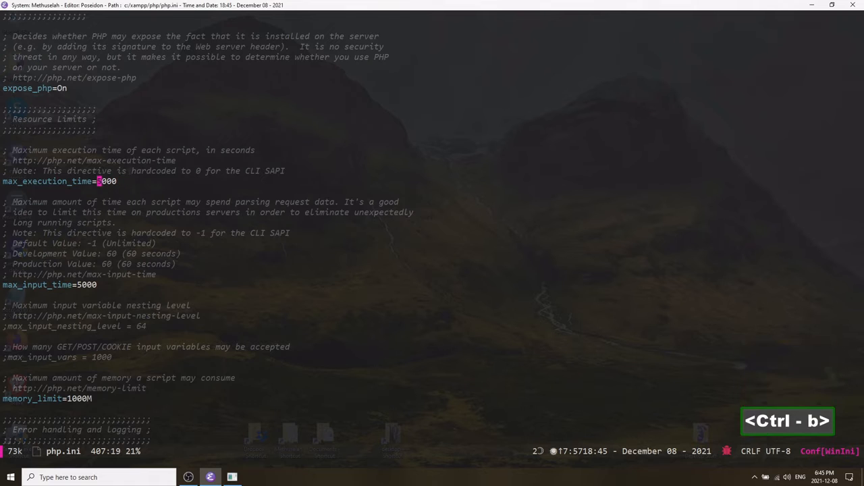
Inspect the memory_limit line and the surrounding resource limit settings in php.ini.
key(ctrl+n)
key(ctrl+n)
key(ctrl+n)
key(ctrl+n)
key(ctrl+n)
key(ctrl+n)
key(ctrl+n)
key(ctrl+n)
key(ctrl+n)
key(ctrl+n)
key(ctrl+n)
key(ctrl+n)
key(ctrl+n)
key(ctrl+n)
key(ctrl+n)
key(ctrl+n)
key(ctrl+n)
key(ctrl+n)
key(ctrl+n)
key(ctrl+n)
key(ctrl+n)
key(ctrl+p)
key(ctrl+p)
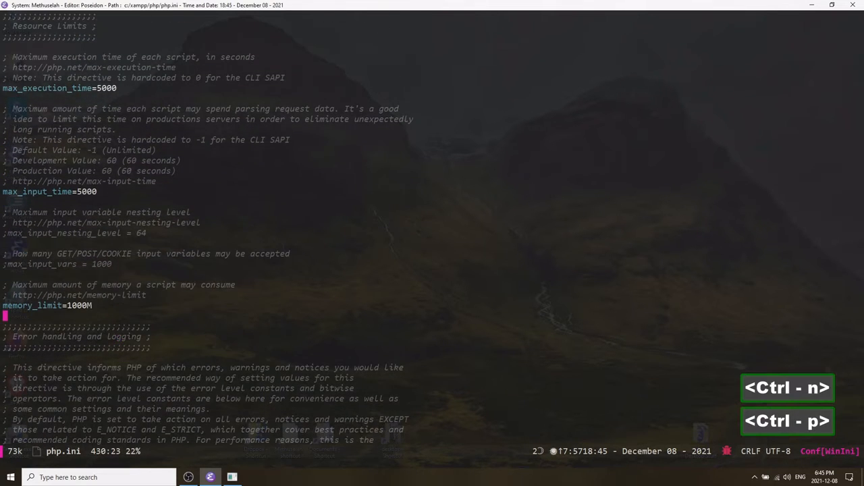
key(ctrl+a)
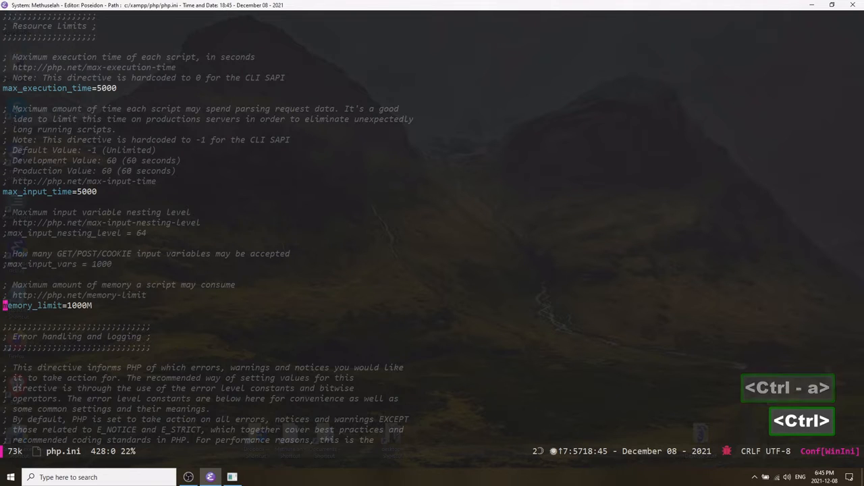
key(ctrl+e)
key(ctrl+a)
key(ctrl+p)
key(ctrl+p)
key(ctrl+p)
key(ctrl+p)
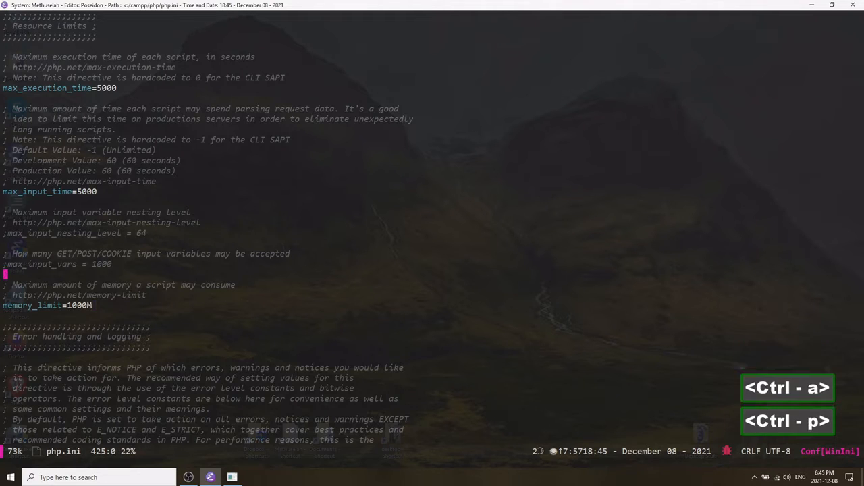
Save php.ini and close its buffer.
key(ctrl+x)
key(ctrl+s)
key(ctrl+x)
key(k)
key(Return)
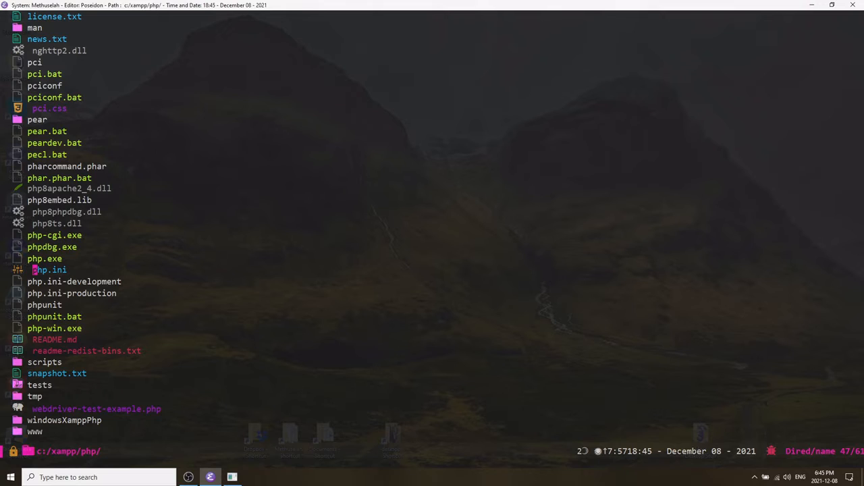
Go up from the php folder to the xampp folder.
key(ctrl+p)
key(ctrl+p)
key(ctrl+p)
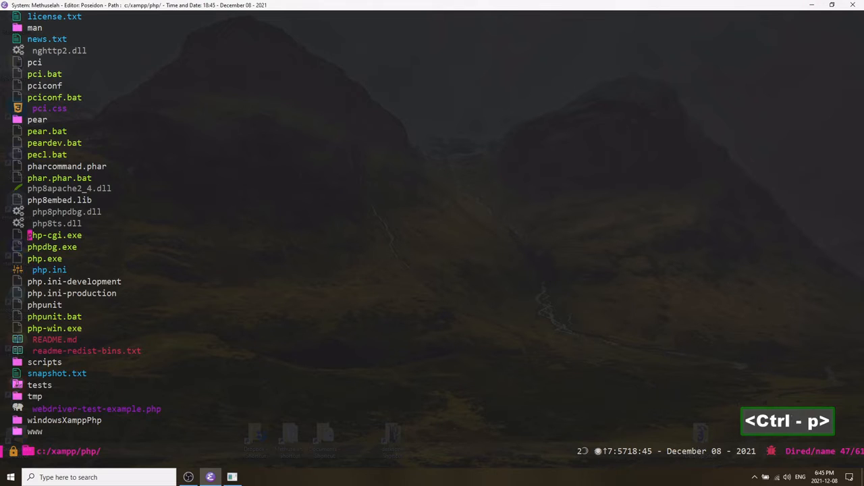
key(ctrl+p)
key(ctrl+p)
key(alt+shift+comma)
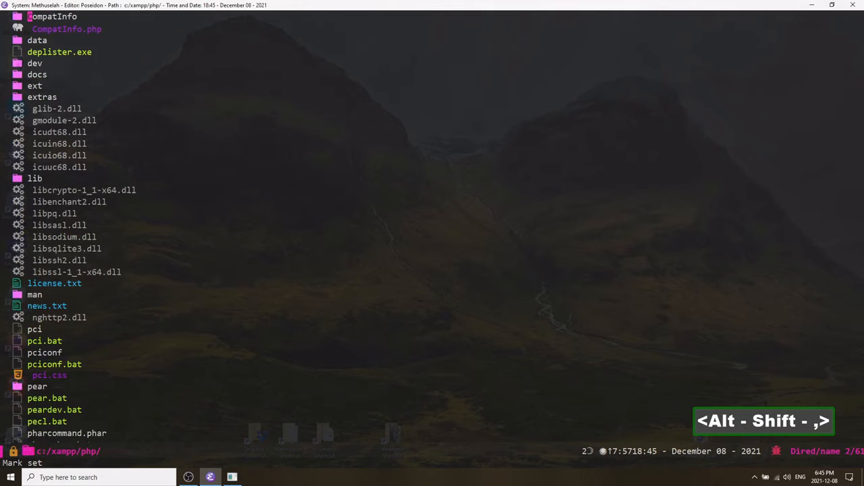
key(ctrl+p)
key(Return)
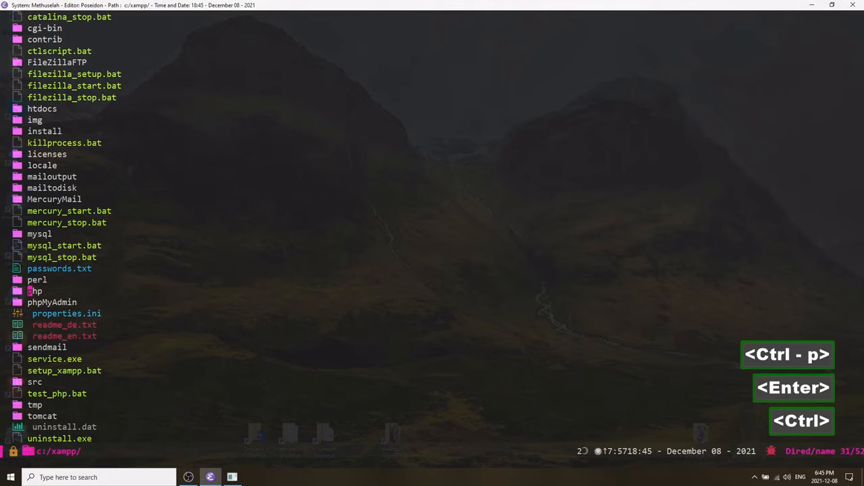
Open the phpMyAdmin folder from the xampp folder listing.
key(ctrl+n)
key(Return)
key(ctrl)
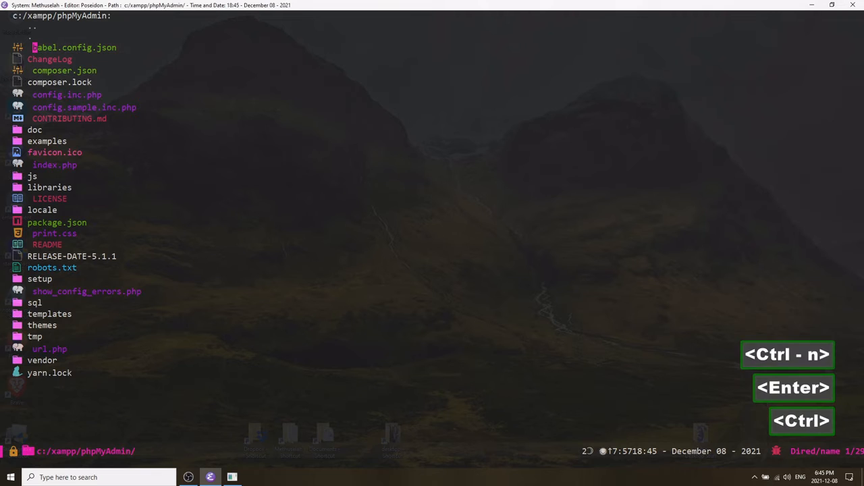
key(ctrl)
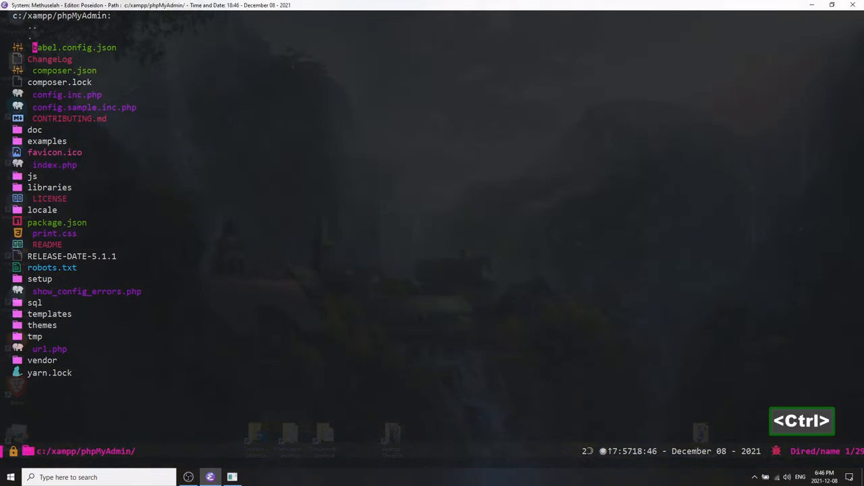
key(ctrl)
key(ctrl)
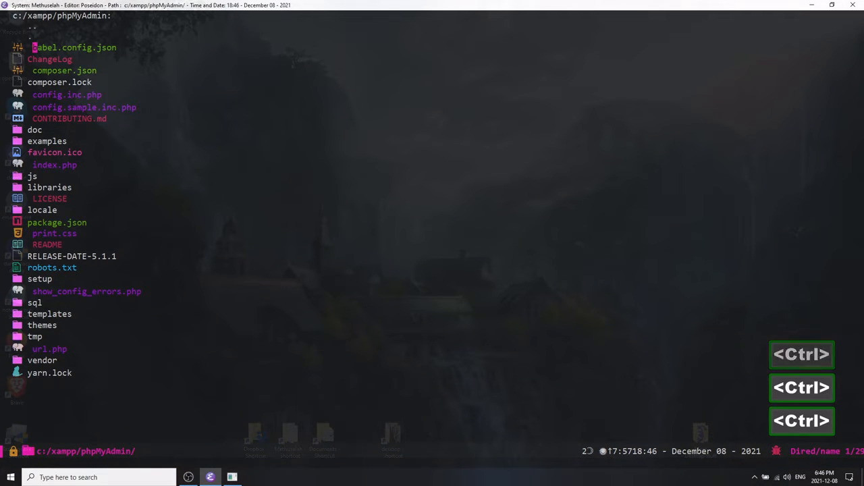
key(ctrl+p)
key(ctrl+p)
key(ctrl)
key(ctrl+n)
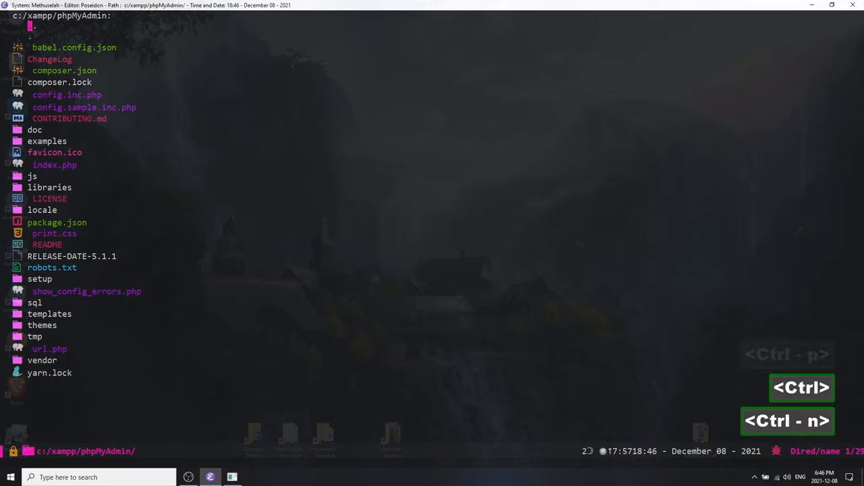
Open config.inc.php from the phpMyAdmin folder listing.
key(ctrl+n)
key(ctrl+n)
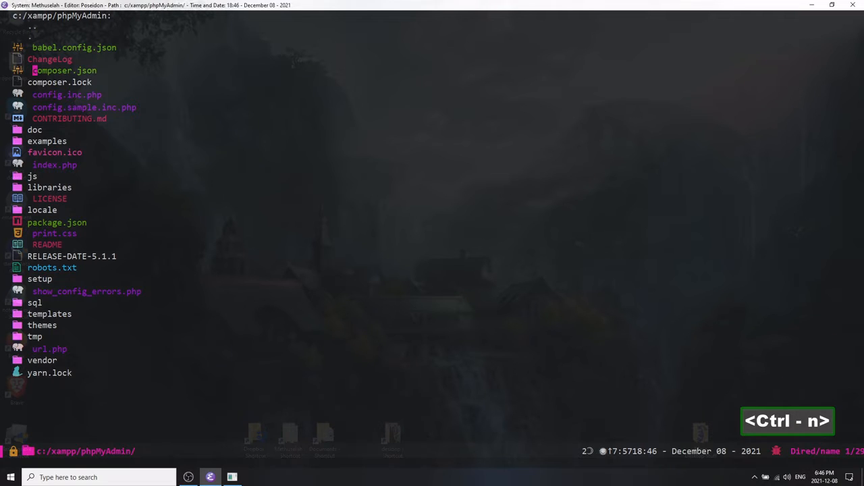
key(ctrl+n)
key(Return)
Examine the blowfish_secret line and its value at the top of config.inc.php.
key(ctrl)
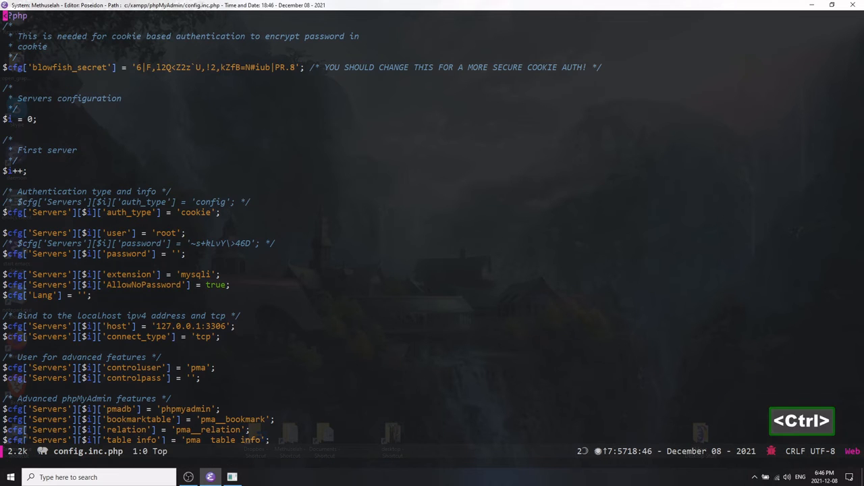
key(ctrl+n)
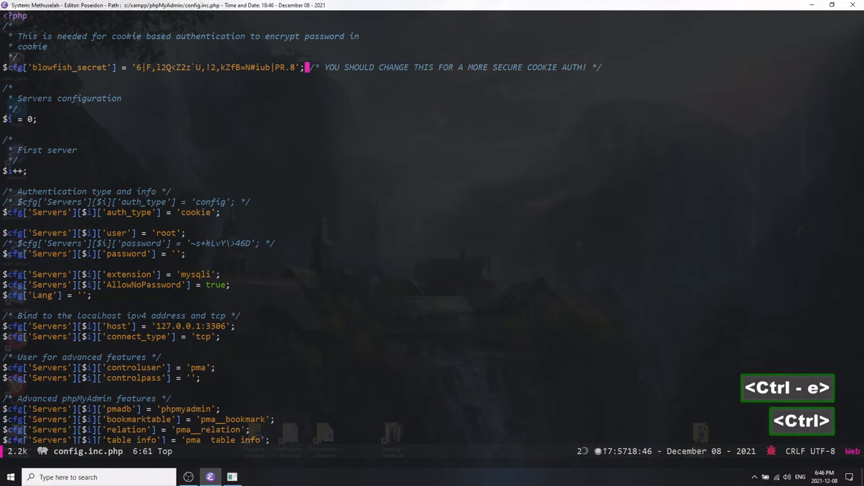
key(ctrl+a)
key(ctrl+f)
key(ctrl+f)
key(ctrl+f)
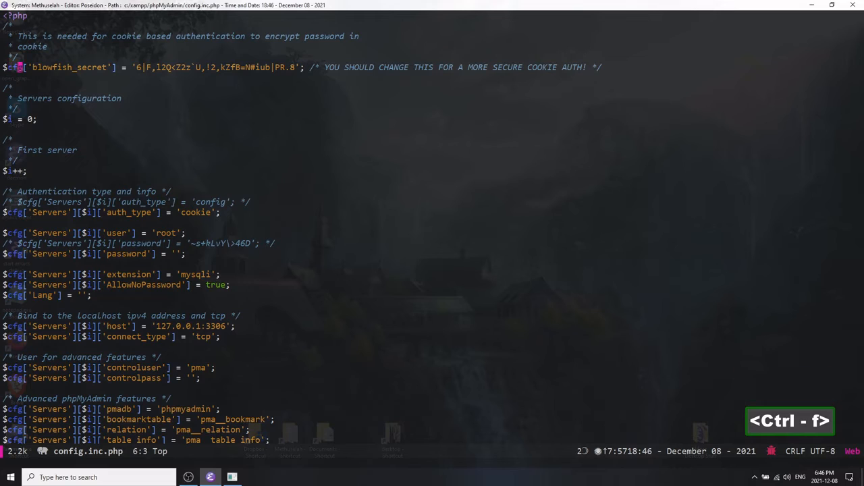
key(ctrl+b)
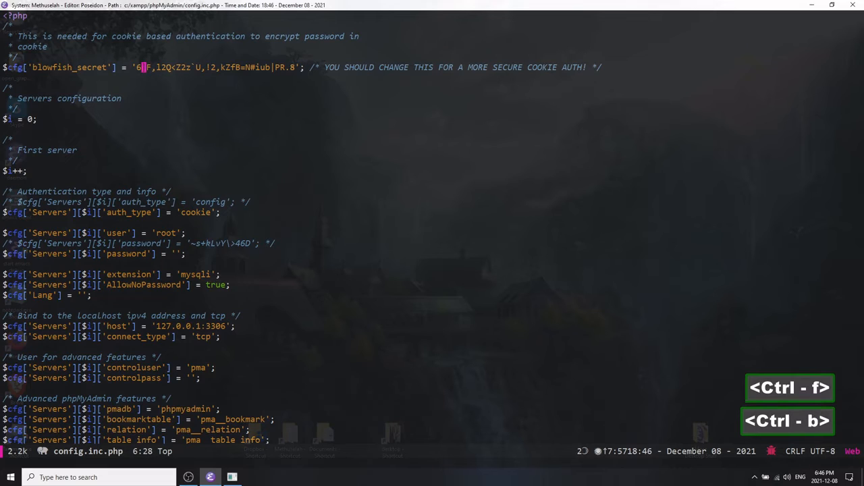
key(ctrl+b)
Write blowfish secret in a scratch editor frame and run a web search for it.
key(ctrl+c)
text(b)
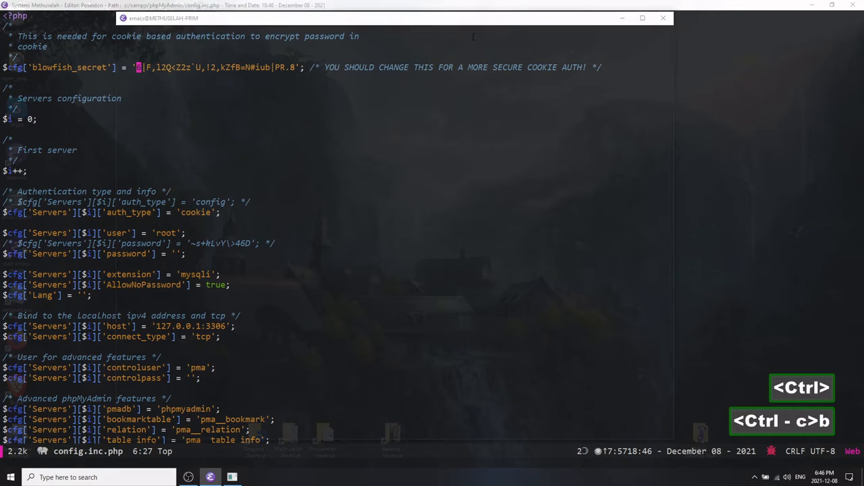
text(blowfish)
key(ctrl+a)
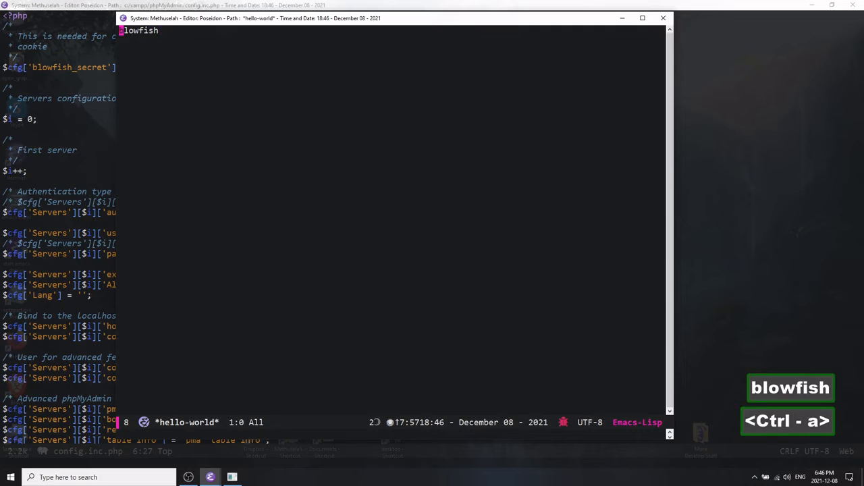
key(ctrl+space)
key(ctrl+e)
text(bl)
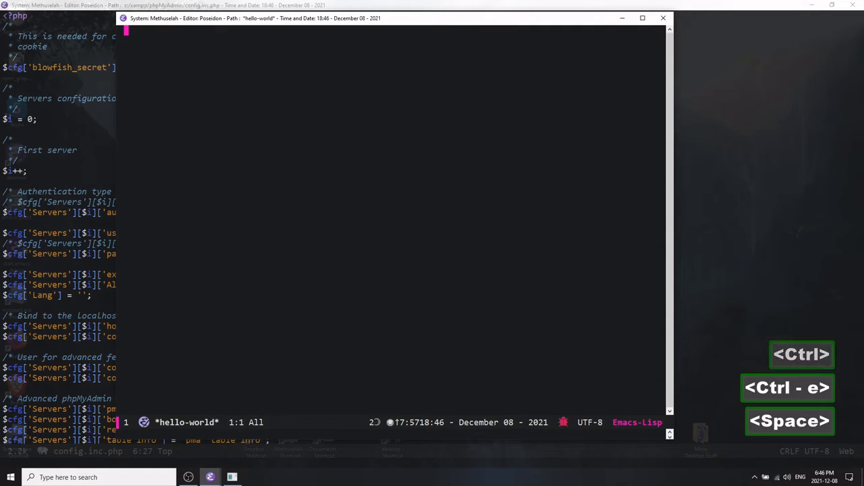
text(ow)
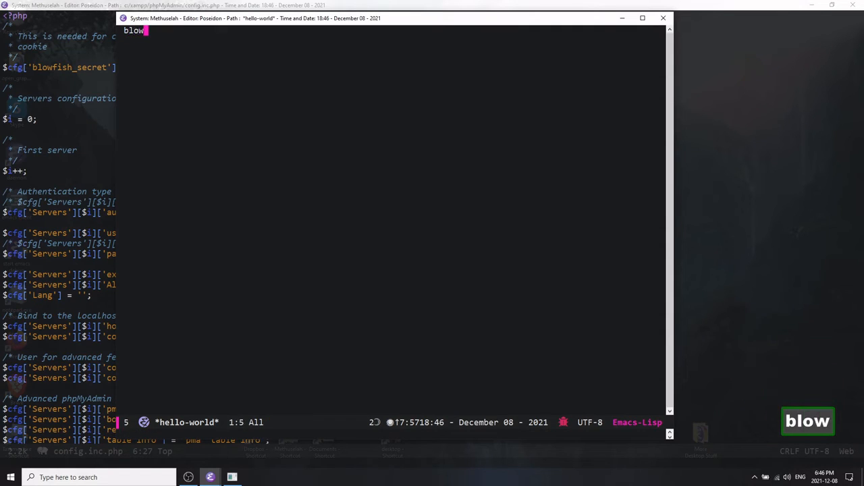
text(fish sec)
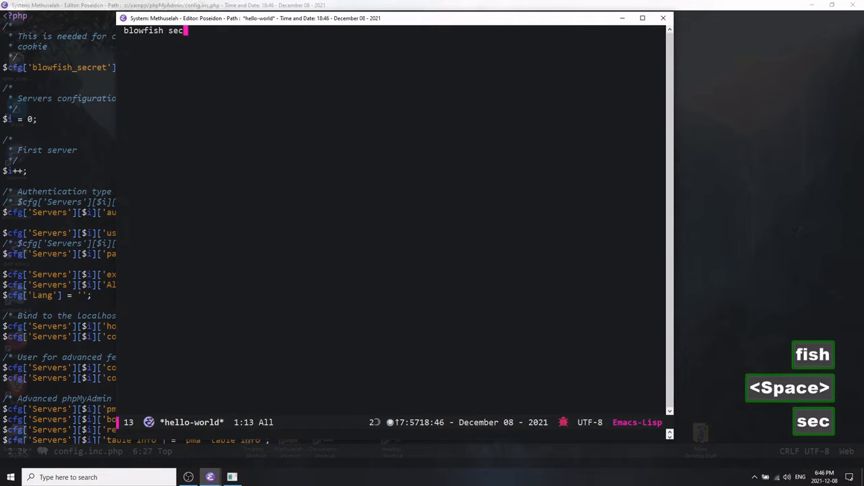
text(ret)
key(ctrl+a)
key(ctrl+m)
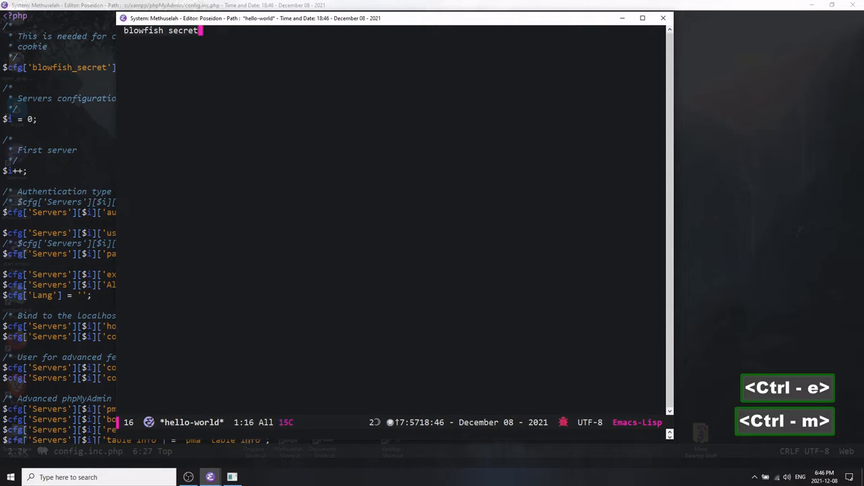
key(b)
key(d)
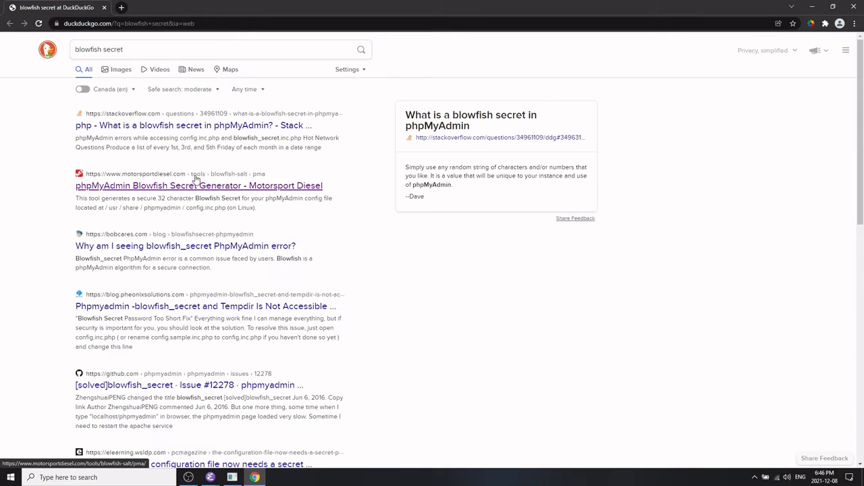
Open the phpMyAdmin Blowfish Secret Generator result, copy the generated blowfish_secret line, and close the browser tab.
click(192, 189)
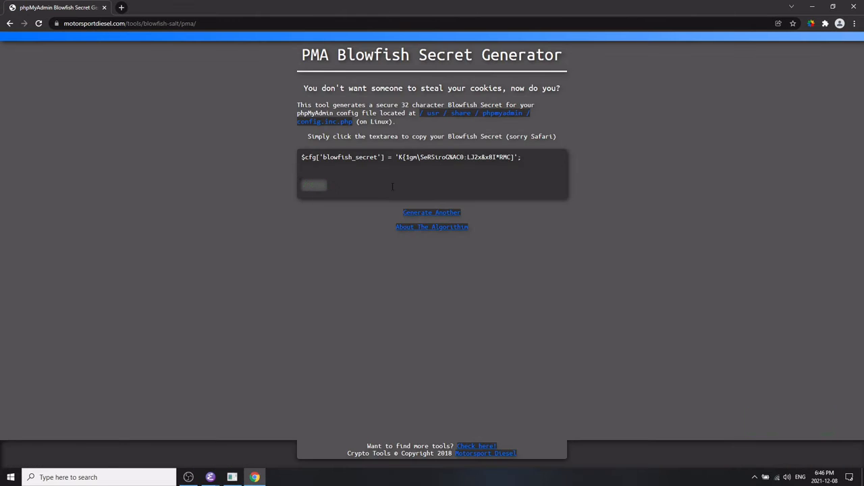
drag(526, 158, 200, 122)
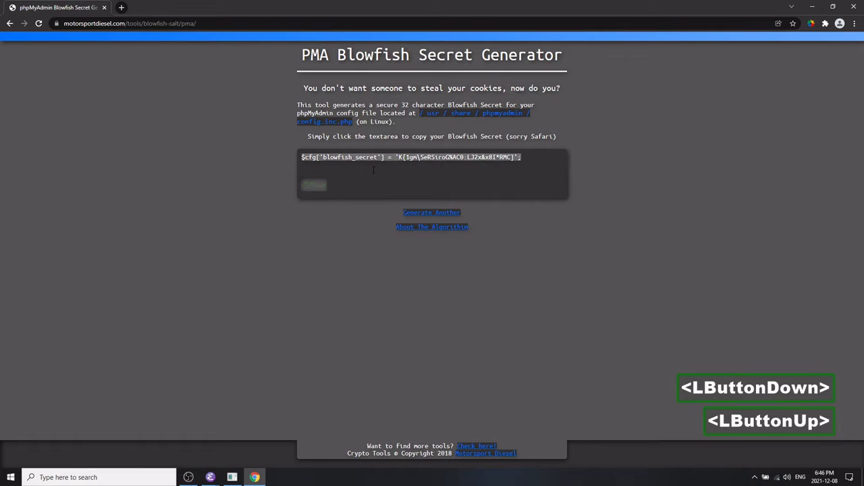
key(ctrl+c)
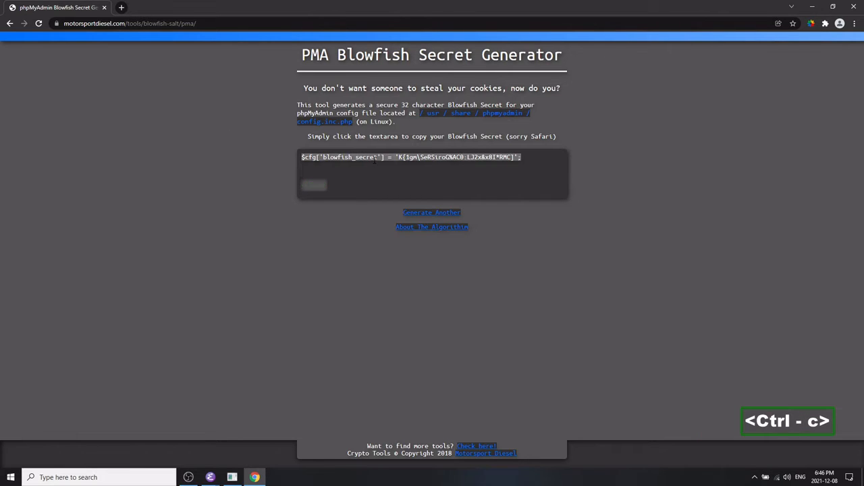
key(ctrl+F4)
key(alt+Tab)
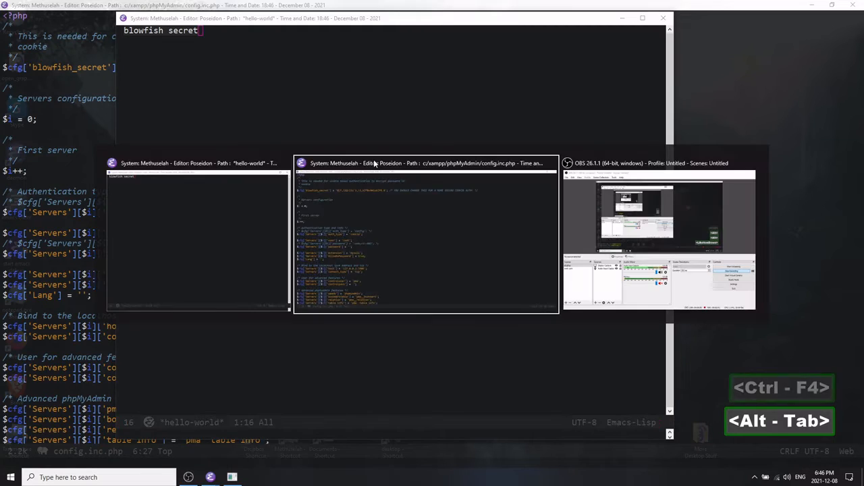
Paste the generated blowfish_secret line on a new line below the existing one in config.inc.php.
key(ctrl+n)
key(Return)
key(Return)
key(ctrl+p)
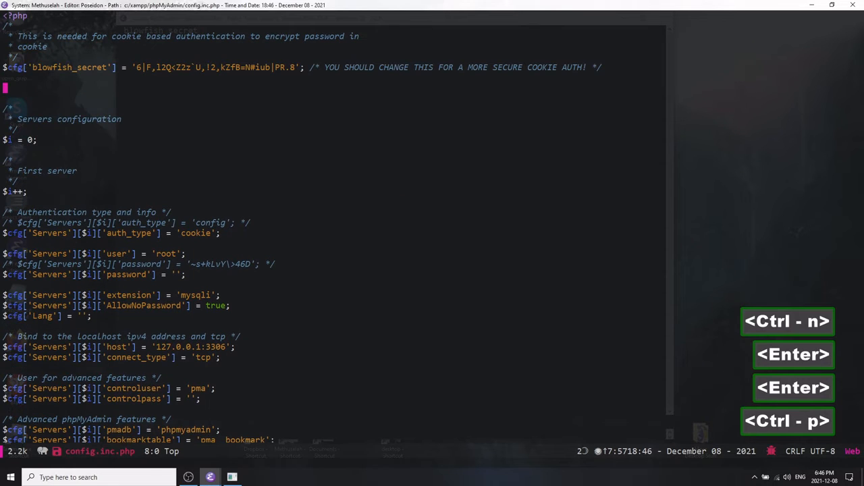
key(ctrl+y)
key(ctrl+a)
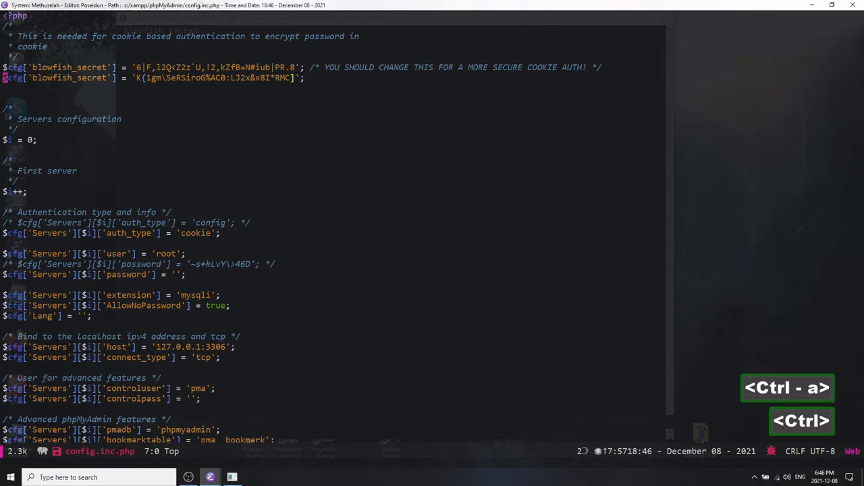
Replace the value of the pasted blowfish_secret line with a short custom secret word.
key(ctrl+p)
key(ctrl+n)
key(ctrl+n)
key(ctrl+b)
key(ctrl+a)
key(ctrl+f)
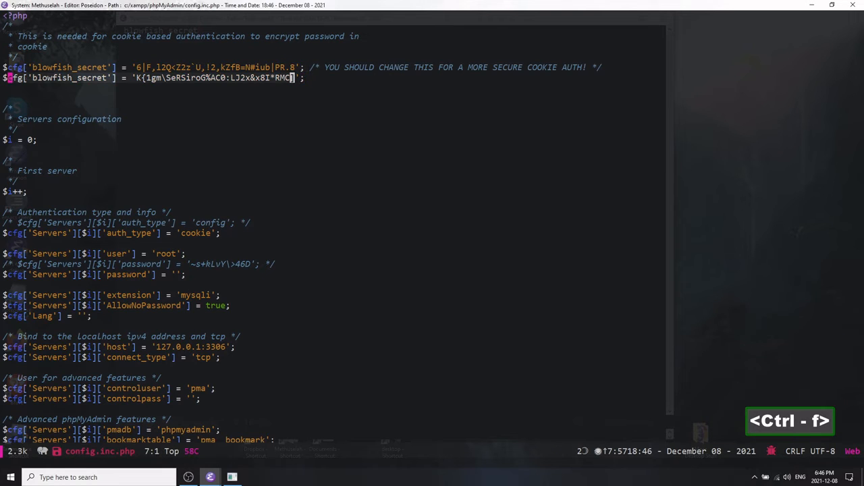
key(BackSpace)
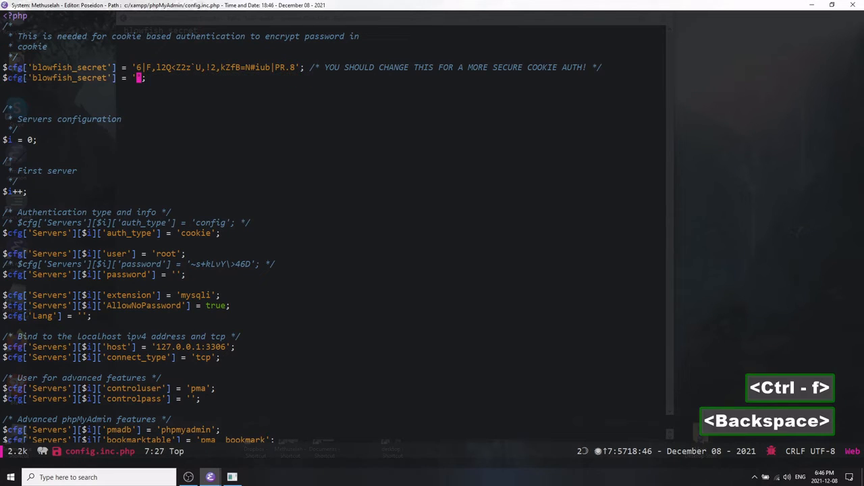
text(xampp)
key(ctrl+a)
key(ctrl)
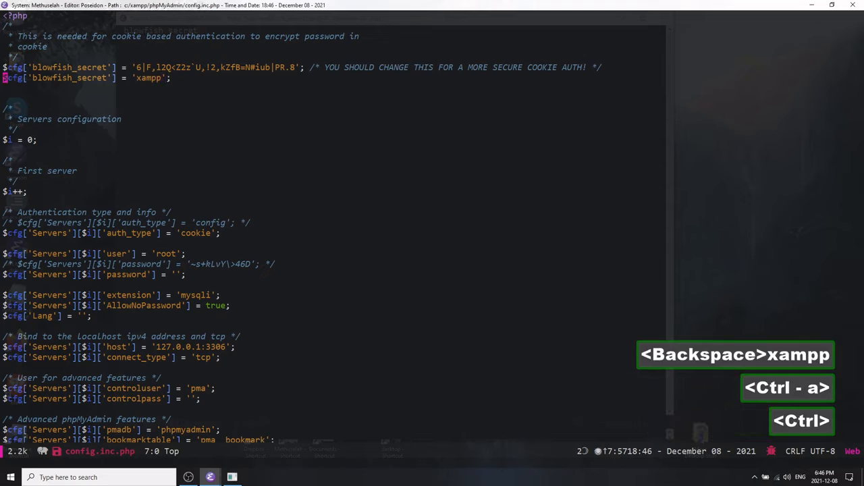
key(ctrl+e)
key(ctrl+a)
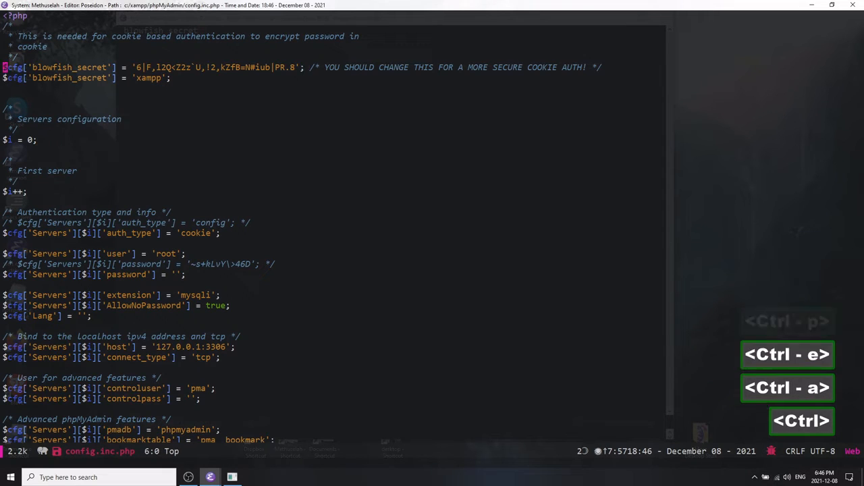
key(ctrl+n)
key(ctrl+space)
key(ctrl+h)
key(ctrl+space)
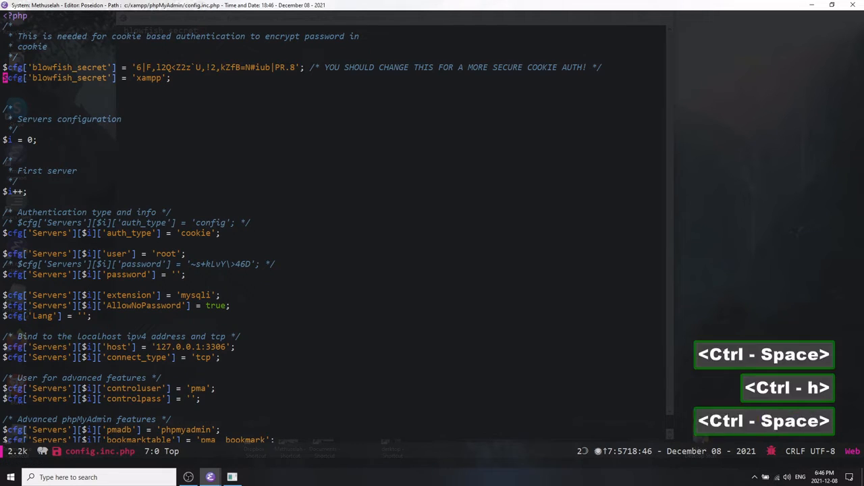
key(ctrl+h)
key(ctrl+e)
key(ctrl+m)
key(ctrl+a)
key(ctrl+space)
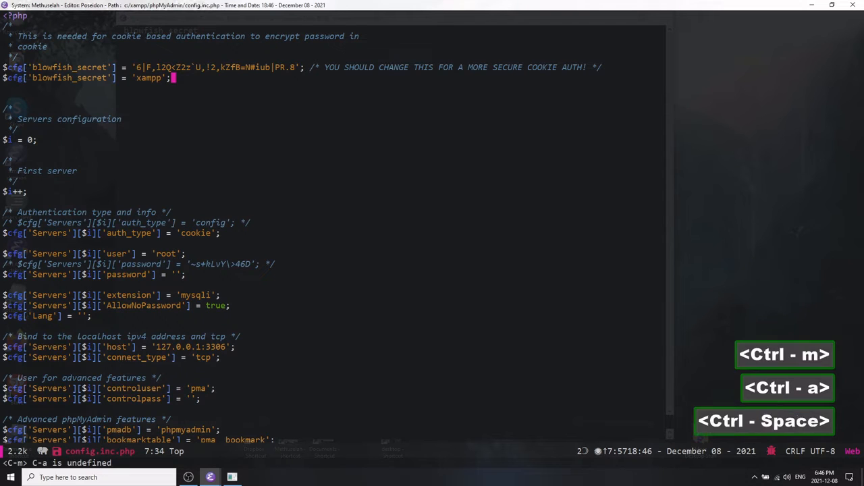
key(ctrl+a)
key(ctrl+e)
key(ctrl+a)
key(ctrl+m)
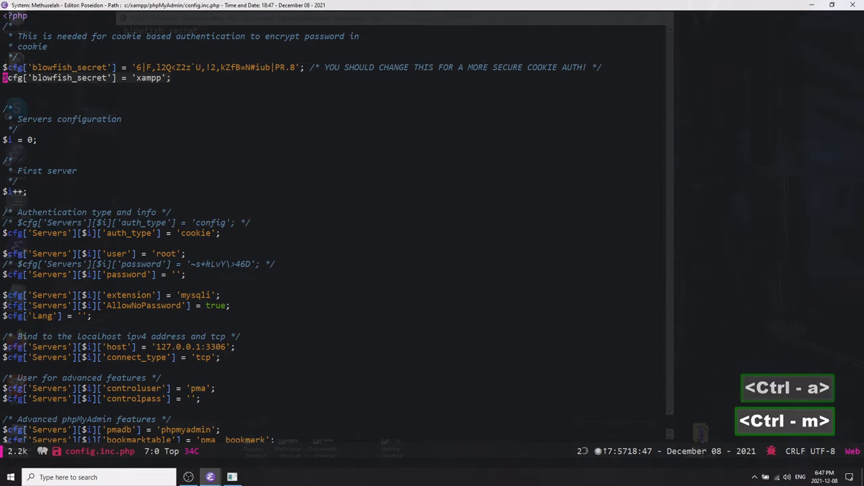
key(e)
key(w)
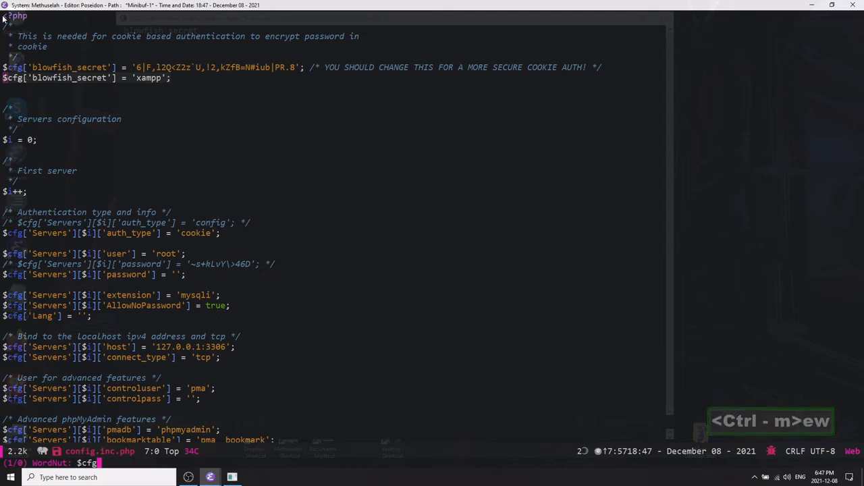
key(ctrl+g)
Comment out the new blowfish_secret line.
key(ctrl+m)
key(e)
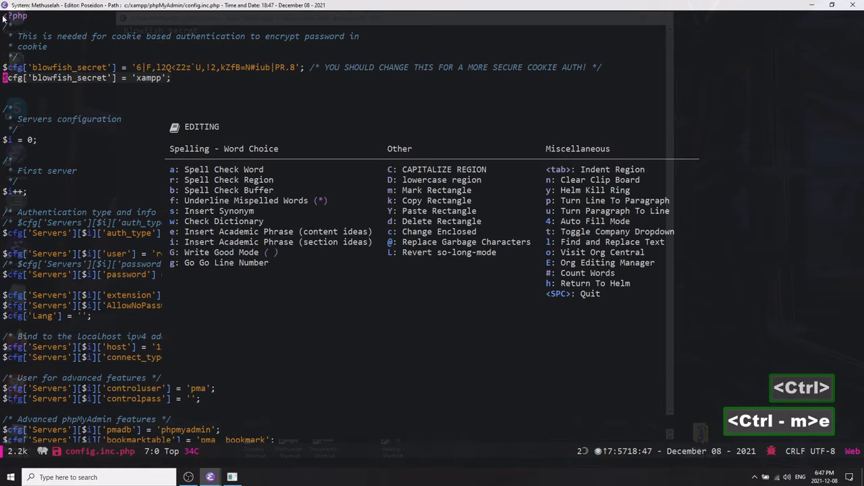
key(h)
key(w)
key(;)
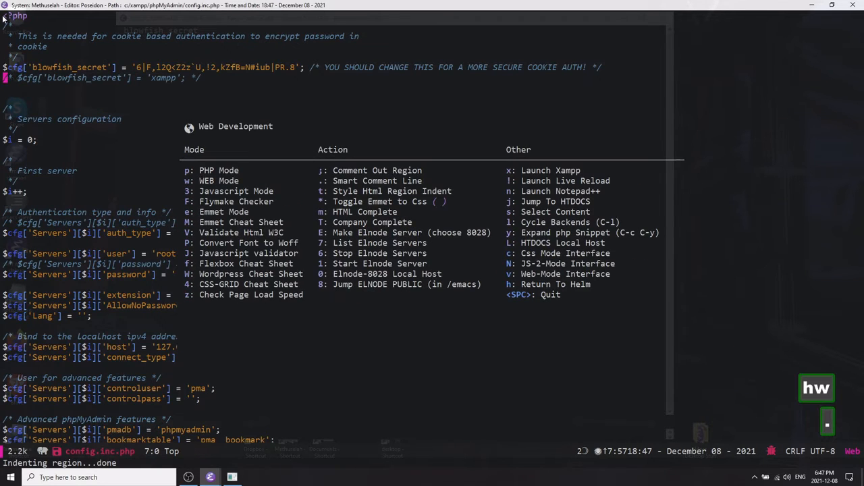
key(space)
Review the authentication type, user and password settings in config.inc.php.
key(ctrl+n)
key(ctrl+n)
key(ctrl+n)
key(ctrl+n)
key(ctrl+n)
key(ctrl+n)
key(ctrl+n)
key(ctrl+n)
key(ctrl+n)
key(ctrl+n)
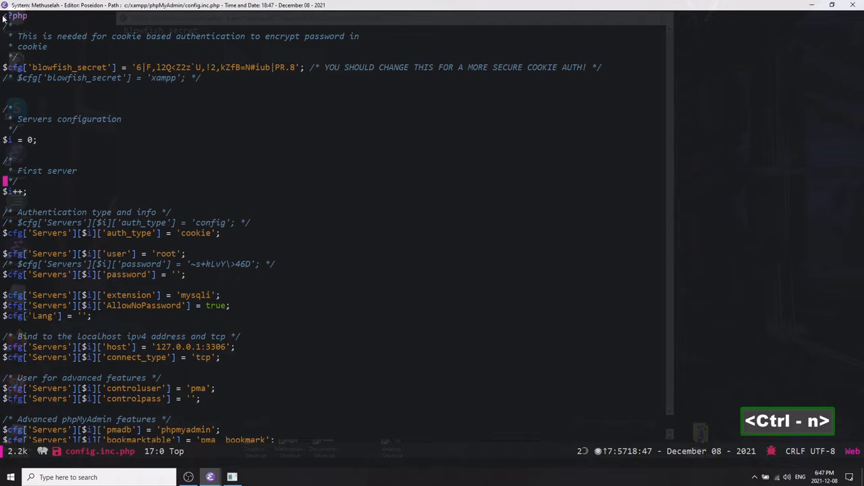
key(ctrl+e)
key(ctrl+a)
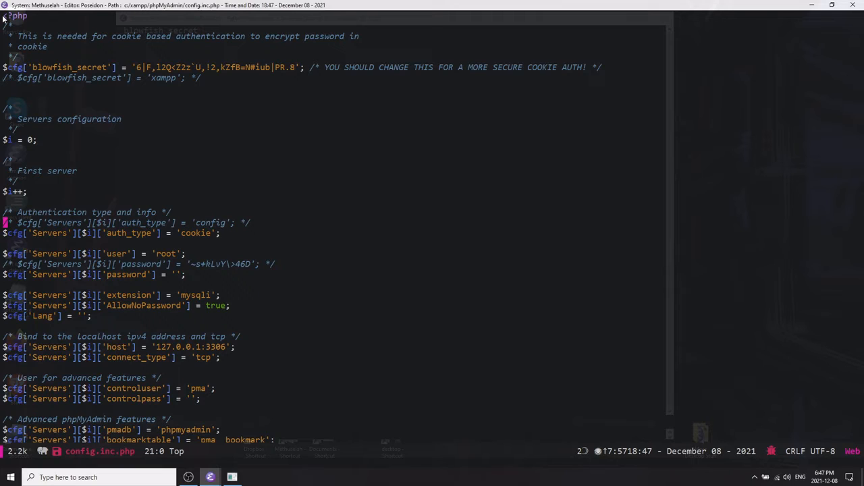
key(ctrl+n)
key(ctrl+n)
key(ctrl+n)
key(ctrl+n)
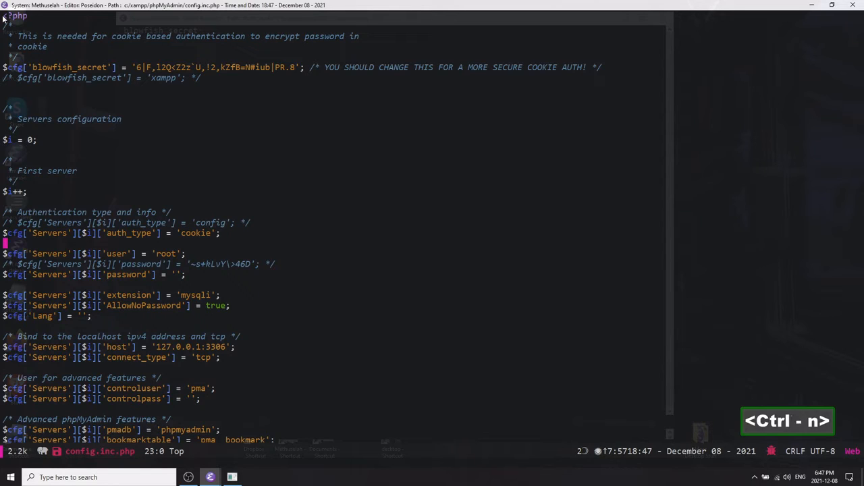
key(Up)
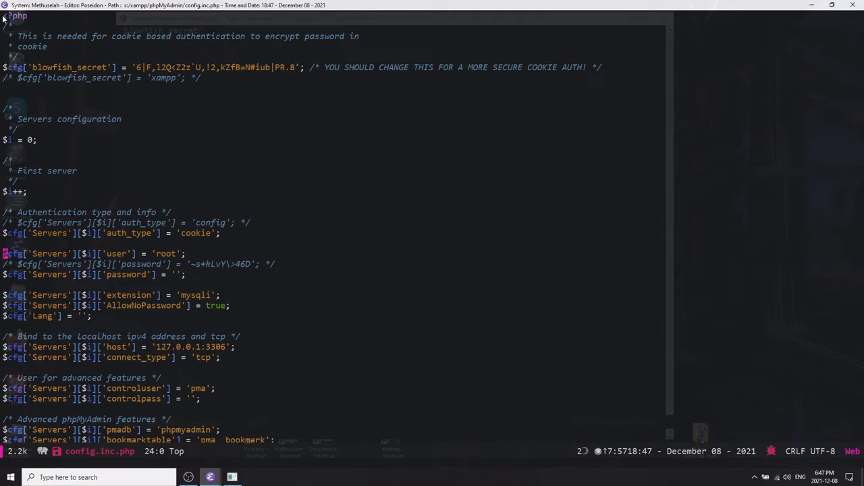
key(ctrl+n)
key(ctrl)
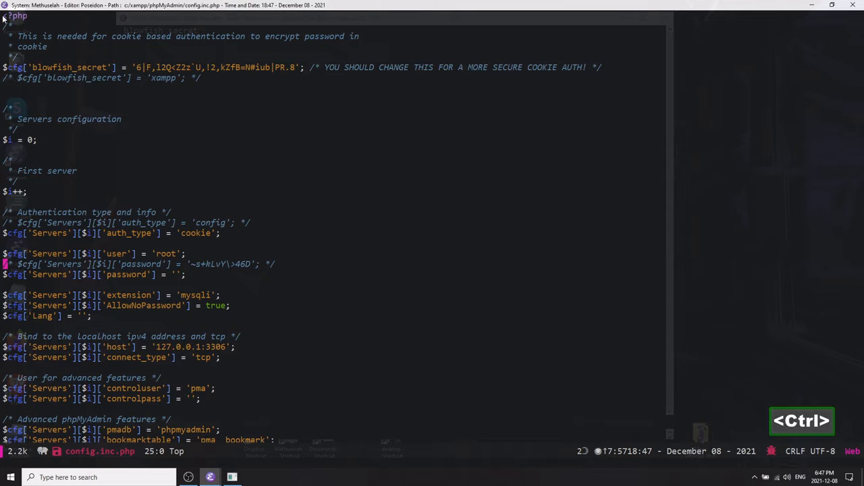
Write the word password in the scratch buffer and search Google for it.
key(alt+Tab)
key(ctrl+e)
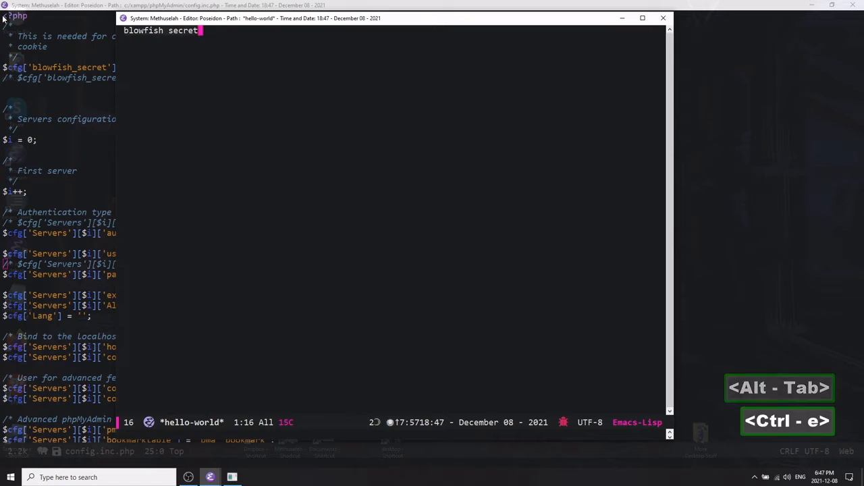
key(BackSpace)
key(ctrl+a)
text(passs)
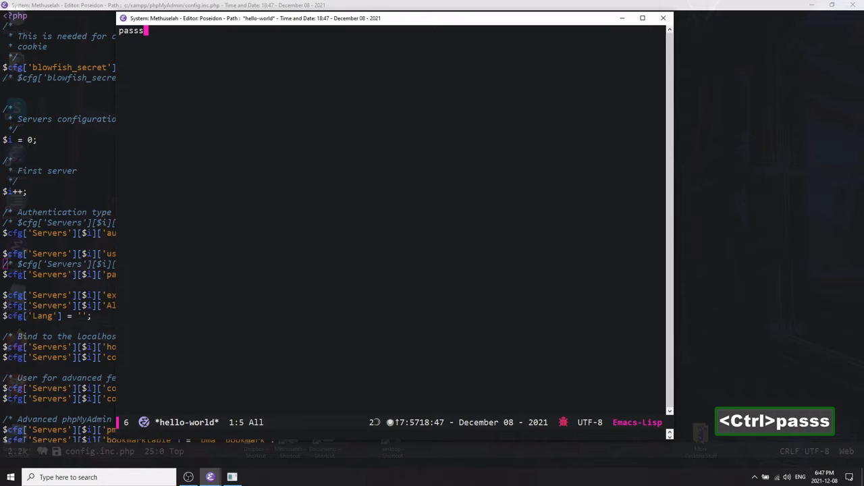
key(BackSpace)
text(word)
key(ctrl+e)
key(ctrl+m)
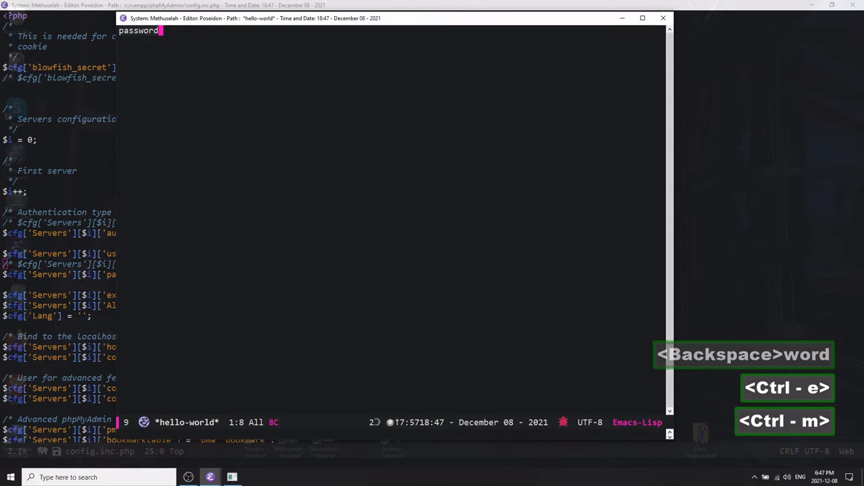
key(b)
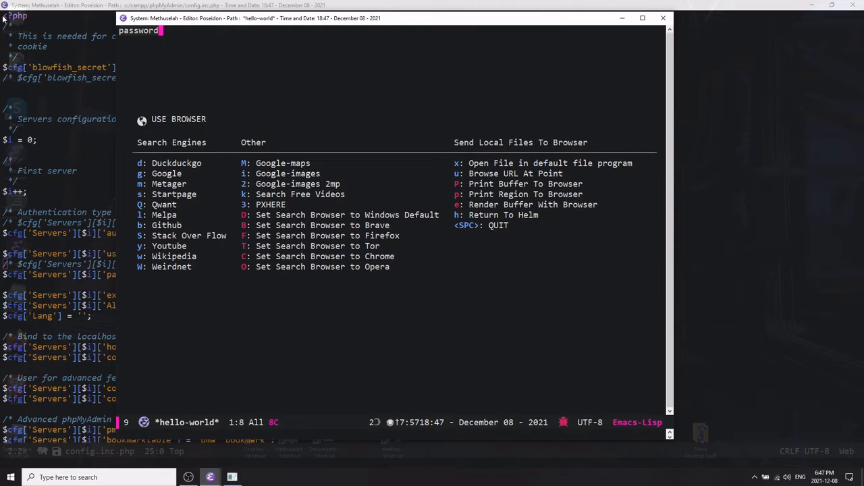
key(g)
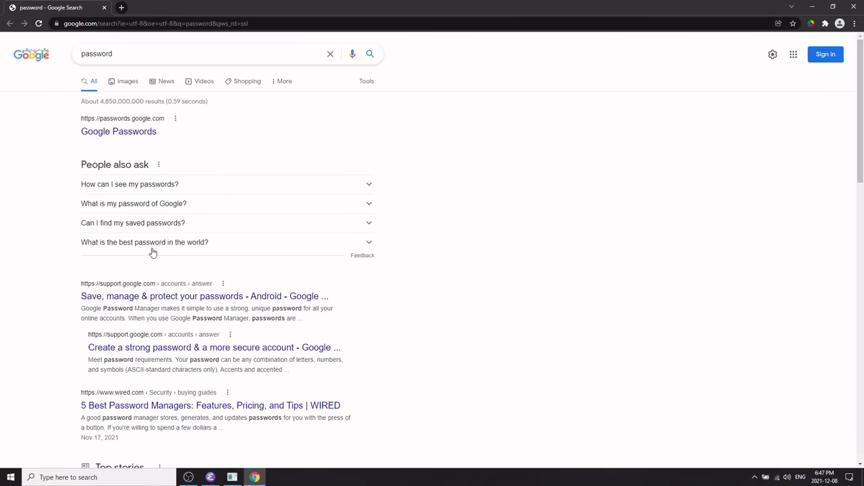
Open the Strong Random Password Generator site from the search results.
scroll(152, 253, down, 10)
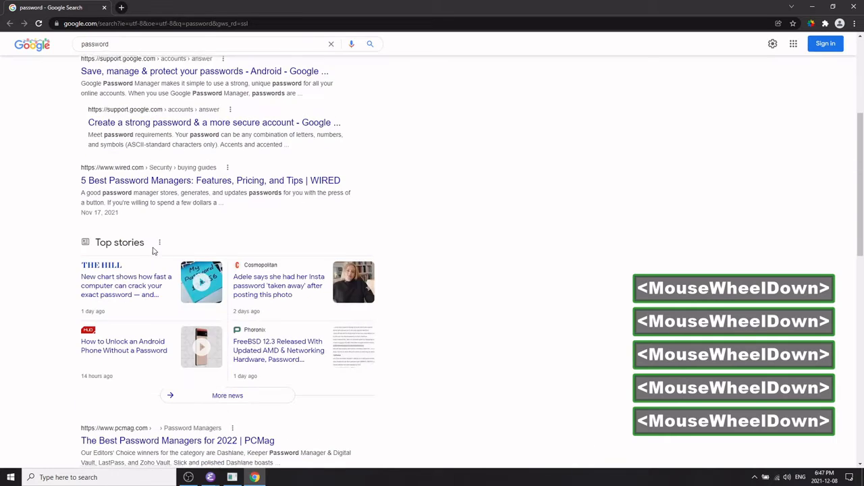
scroll(152, 248, down, 4)
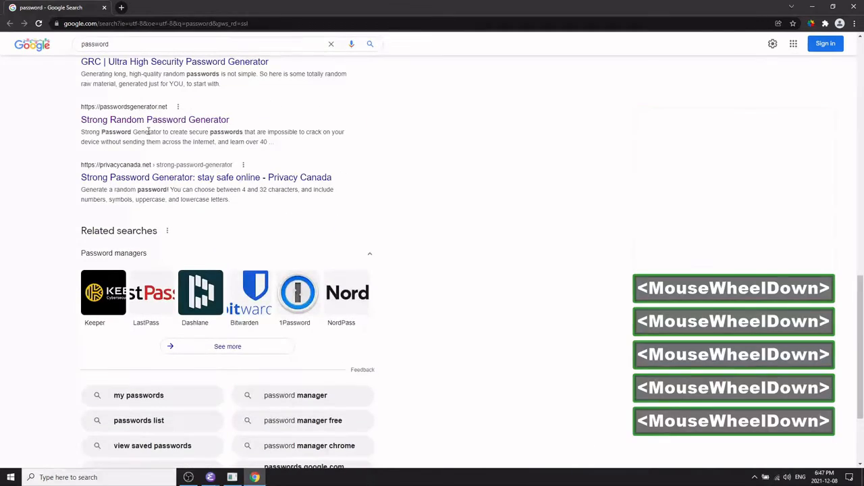
click(150, 120)
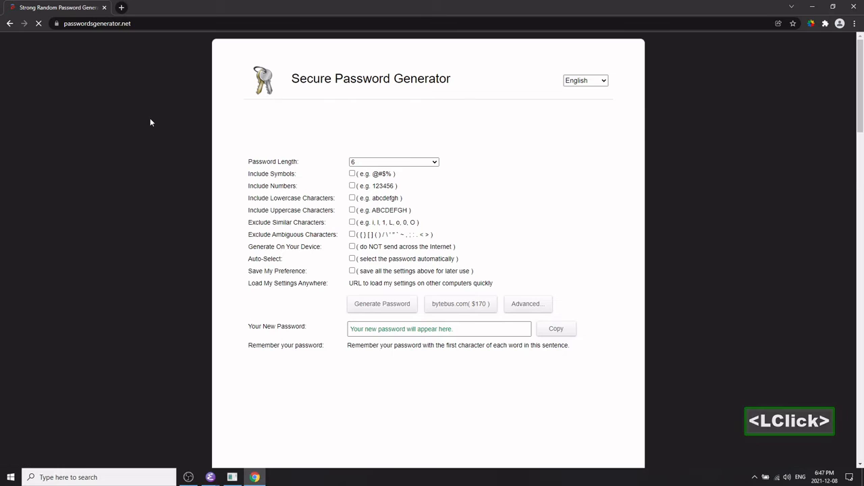
Generate a 12-character random password and copy it.
click(432, 161)
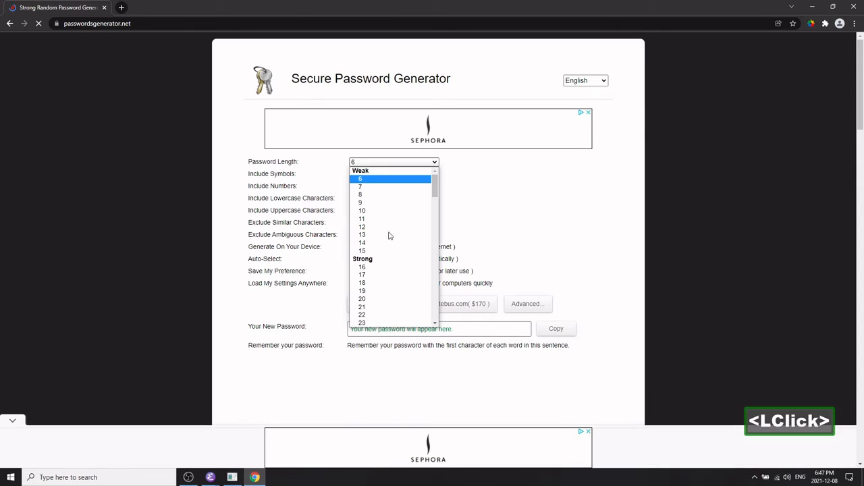
click(365, 227)
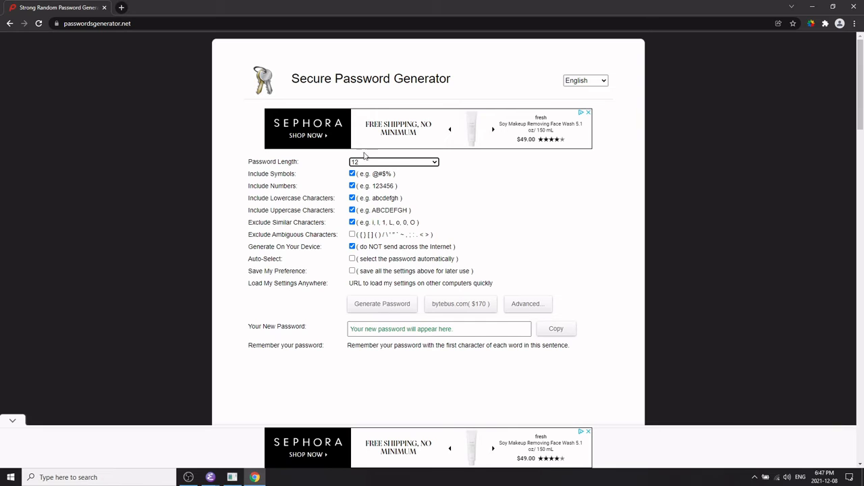
click(386, 303)
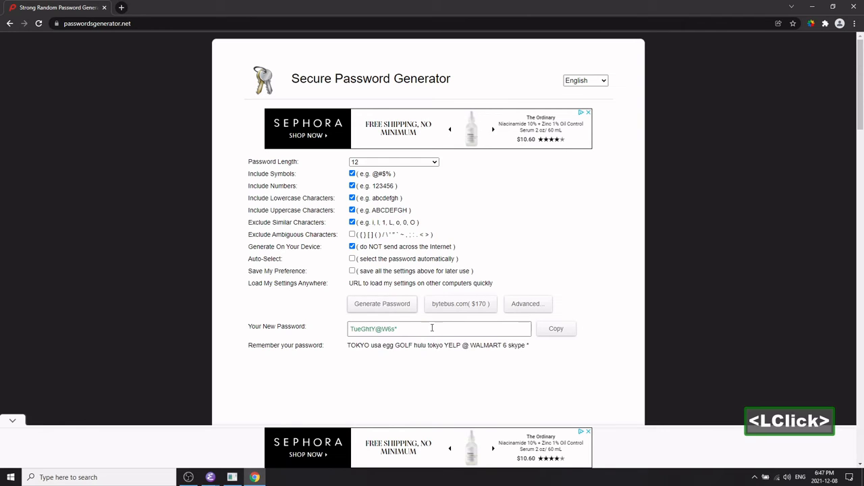
click(556, 329)
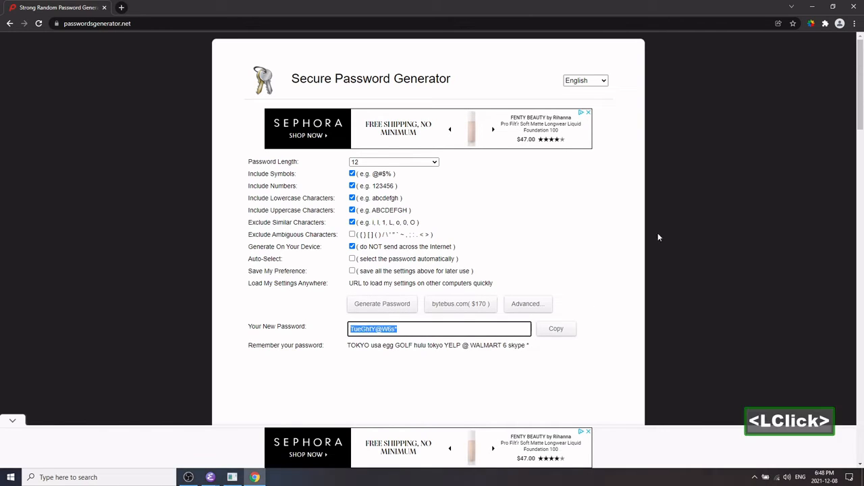
Close the browser and paste the generated password on a new line below the commented password setting in config.inc.php.
click(854, 10)
key(alt+Tab)
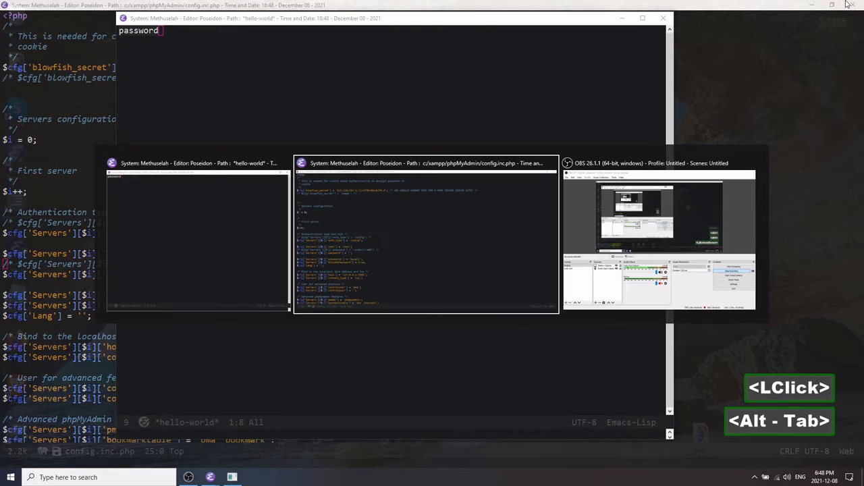
key(ctrl)
key(ctrl)
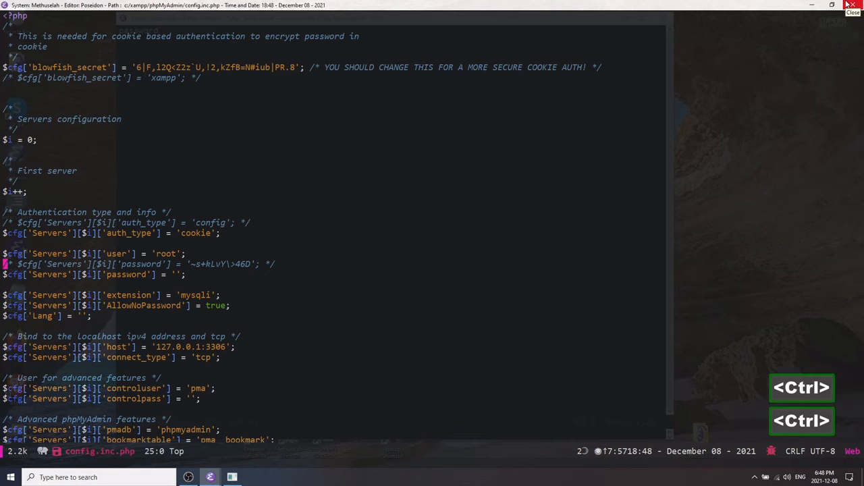
key(ctrl)
key(ctrl+n)
key(Return)
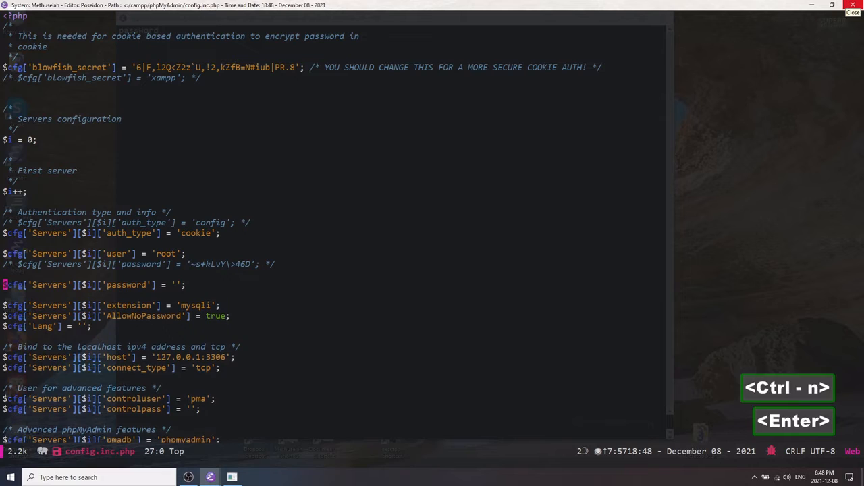
key(Return)
key(ctrl+p)
key(ctrl+y)
key(ctrl+a)
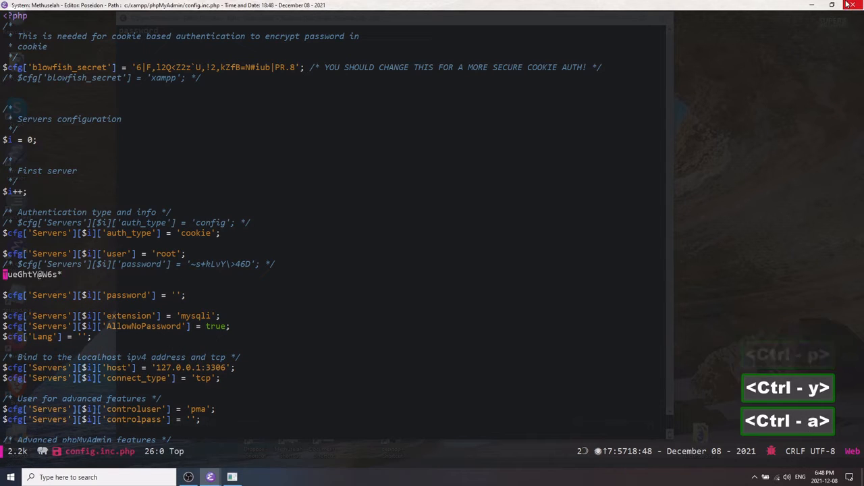
Delete the blank line between the auth_type and user settings.
key(ctrl+p)
key(ctrl)
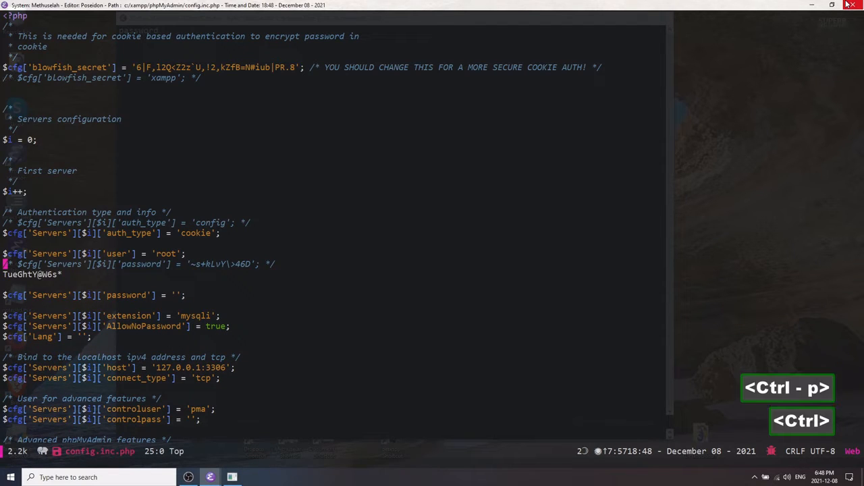
key(ctrl+n)
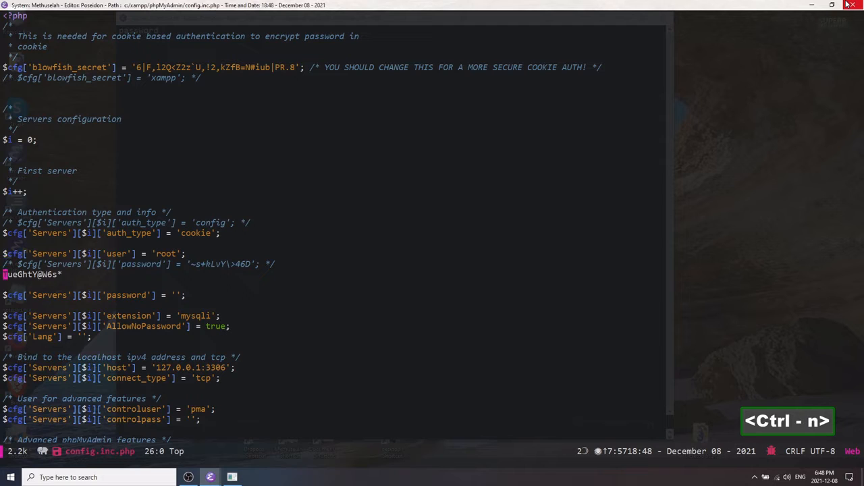
key(ctrl+e)
key(ctrl+b)
key(ctrl+b)
key(ctrl+b)
key(ctrl+b)
key(ctrl+b)
key(ctrl+b)
key(ctrl+b)
key(ctrl+b)
key(ctrl+b)
key(ctrl+b)
key(ctrl+b)
key(ctrl+b)
key(ctrl+b)
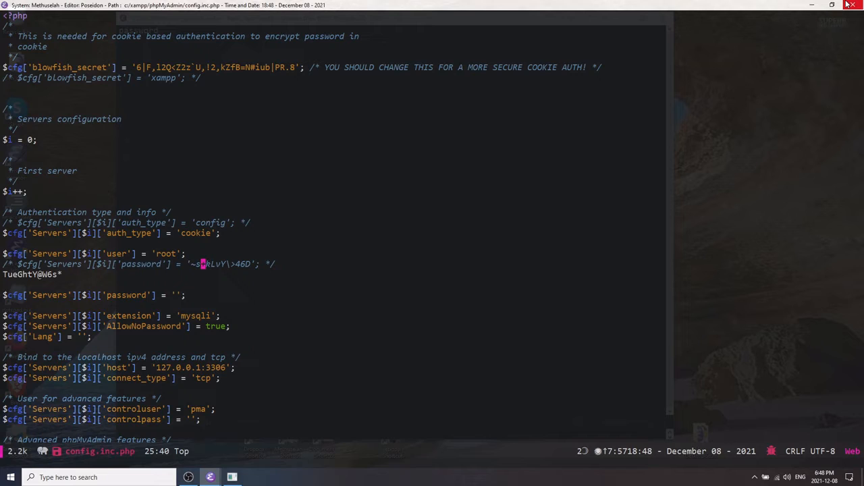
key(ctrl+a)
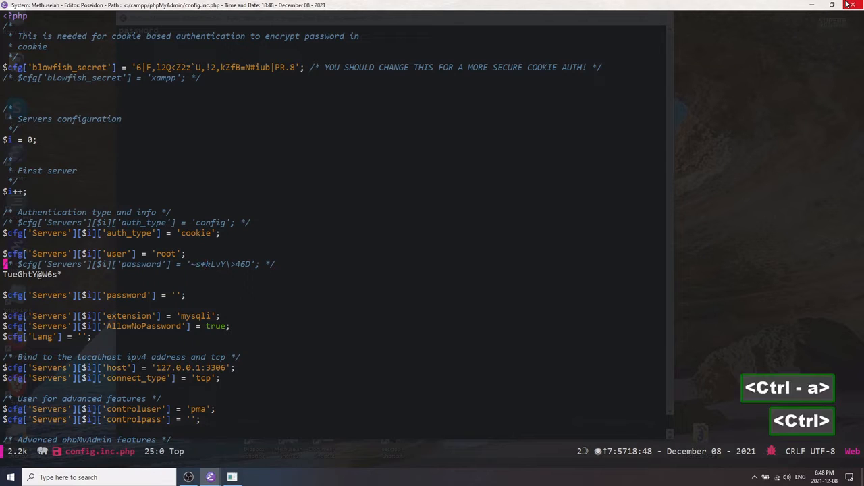
key(ctrl+p)
key(ctrl+p)
key(ctrl+d)
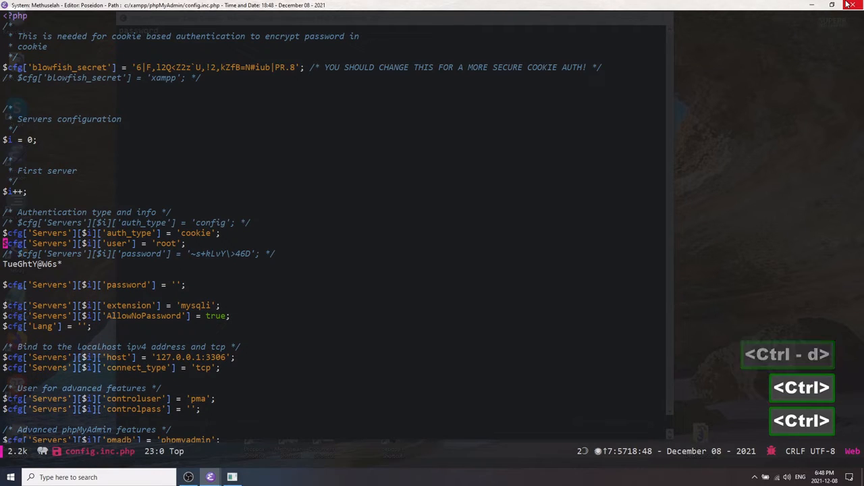
Examine the user setting line in the authentication block.
key(ctrl+n)
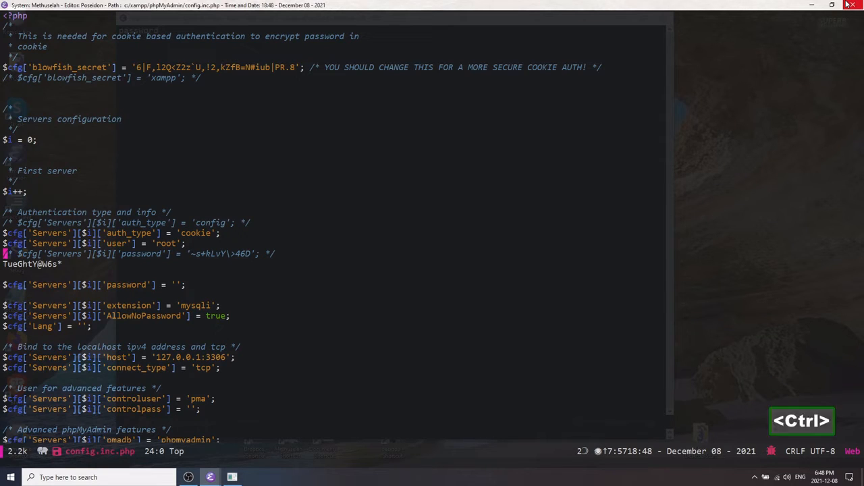
key(ctrl+p)
key(ctrl+p)
key(ctrl+n)
key(ctrl+e)
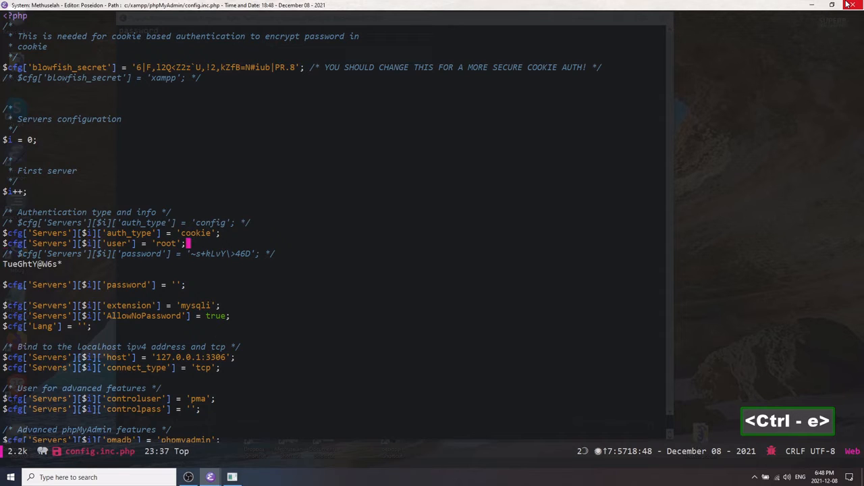
key(ctrl+b)
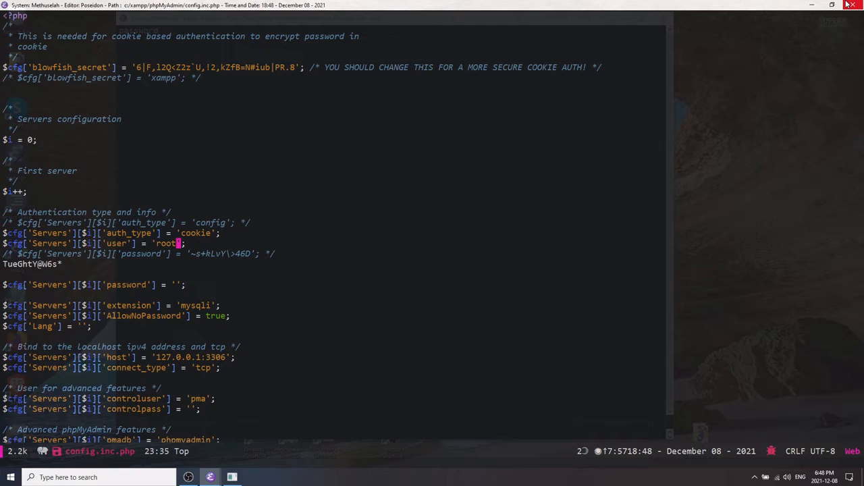
key(ctrl+a)
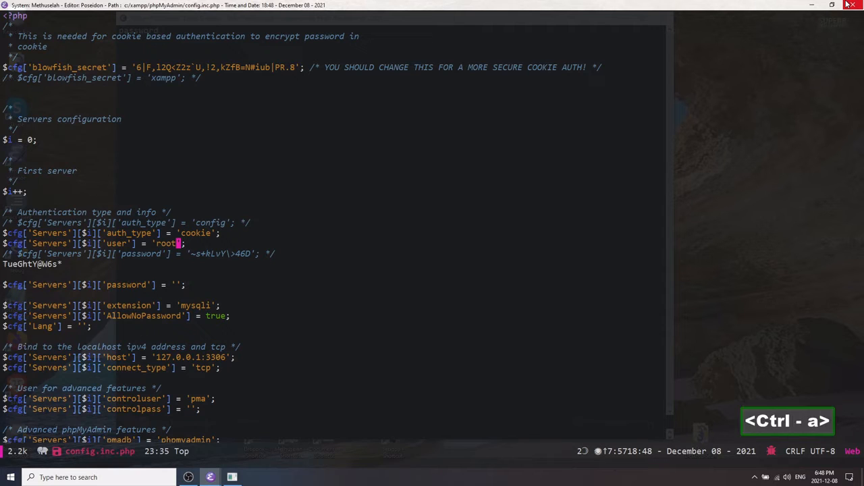
key(ctrl+e)
key(ctrl+b)
key(ctrl+b)
key(ctrl+b)
key(ctrl+a)
key(ctrl+e)
key(ctrl+b)
key(ctrl+a)
key(ctrl+e)
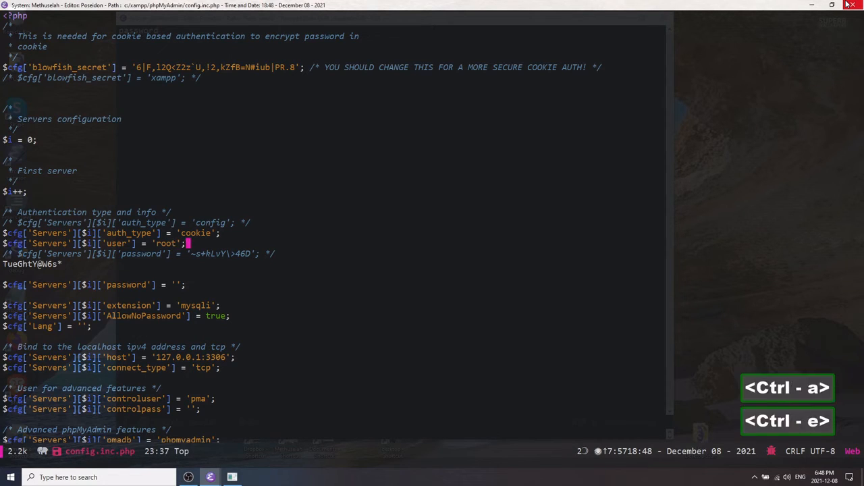
key(ctrl+b)
key(ctrl+b)
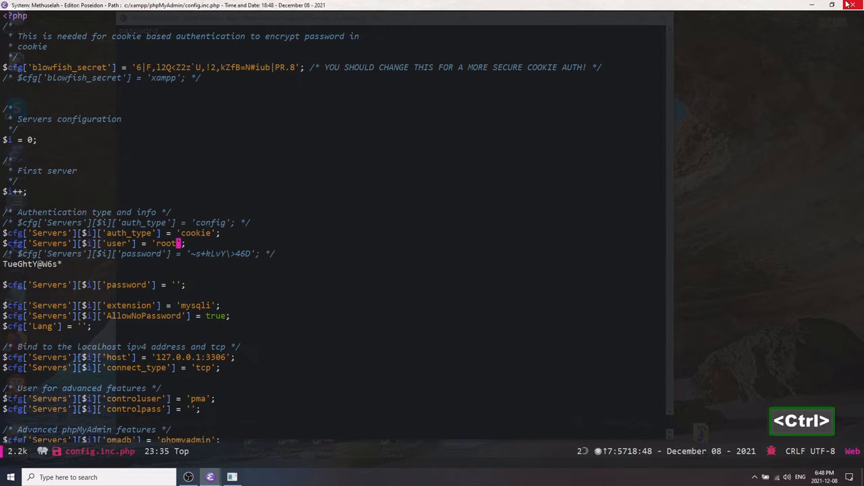
key(ctrl+a)
key(ctrl+n)
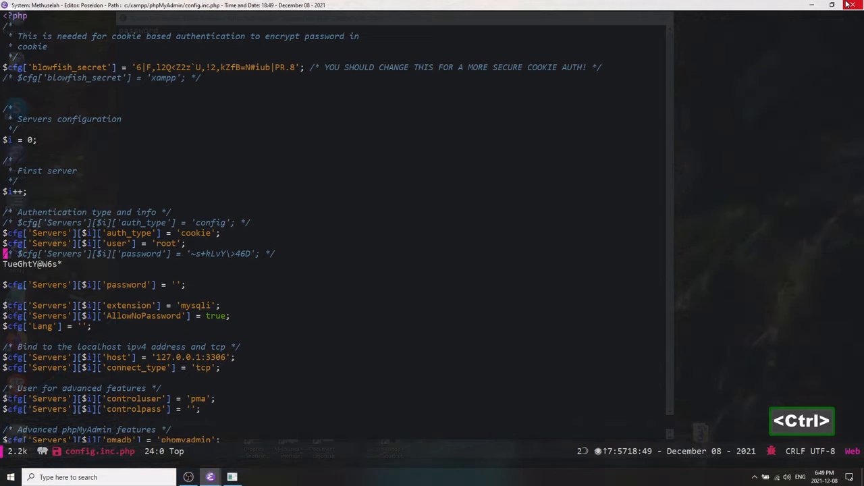
key(ctrl+p)
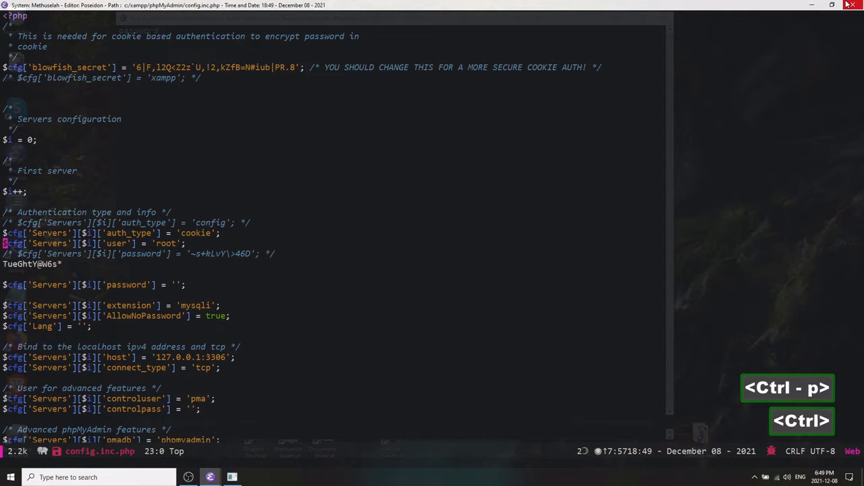
key(ctrl+n)
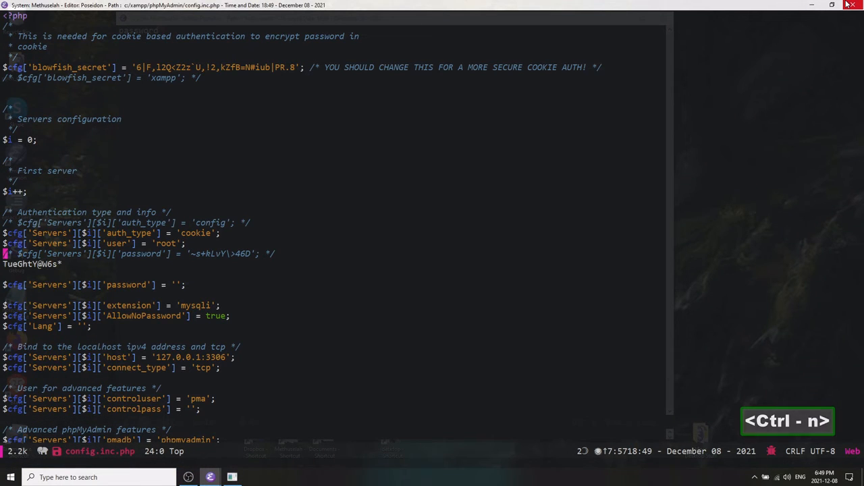
key(ctrl)
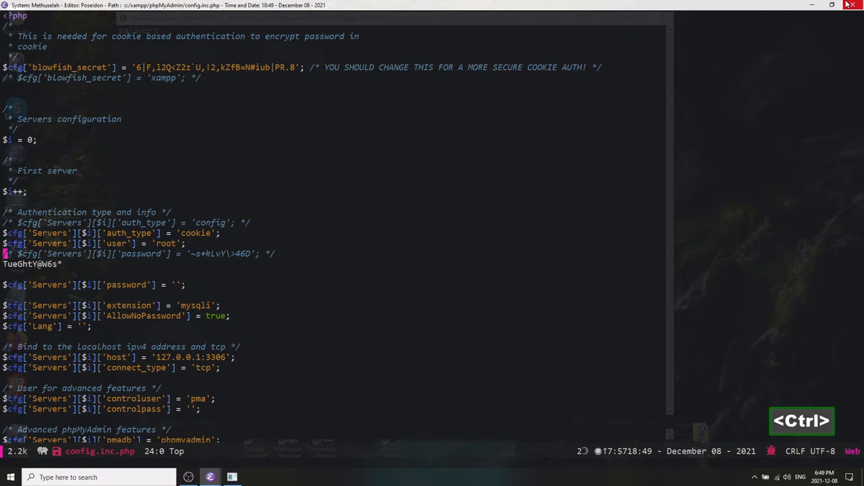
key(ctrl)
key(ctrl+n)
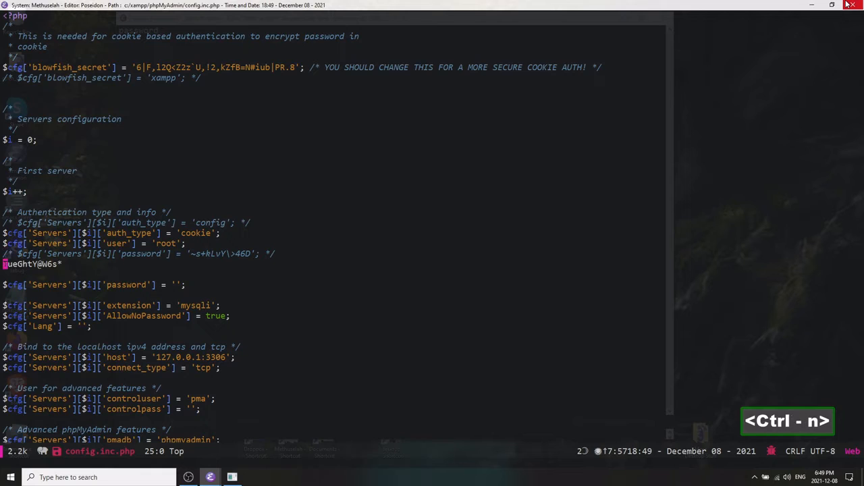
Delete the pasted password line and the blank lines around it.
key(ctrl+e)
key(BackSpace)
key(ctrl+n)
key(ctrl+p)
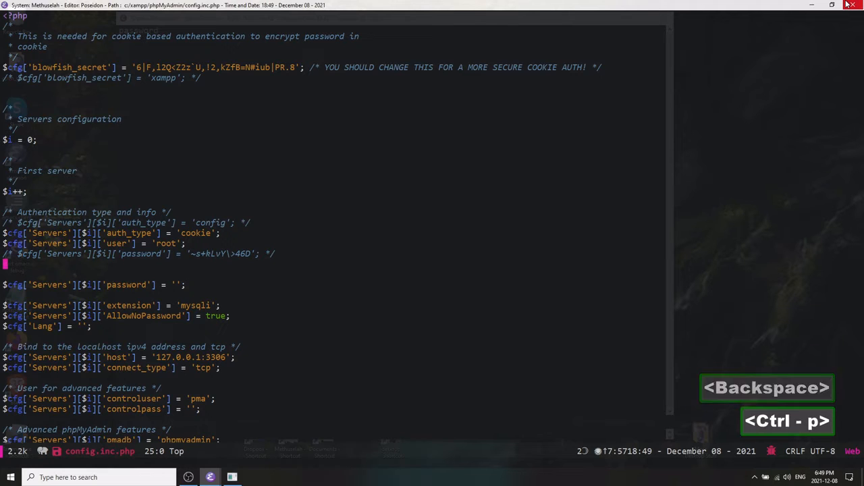
key(ctrl+d)
key(ctrl+d)
Examine the host and connect_type settings in config.inc.php.
key(ctrl+n)
key(ctrl+n)
key(ctrl+n)
key(ctrl+n)
key(ctrl+n)
key(ctrl+n)
key(ctrl+n)
key(ctrl+n)
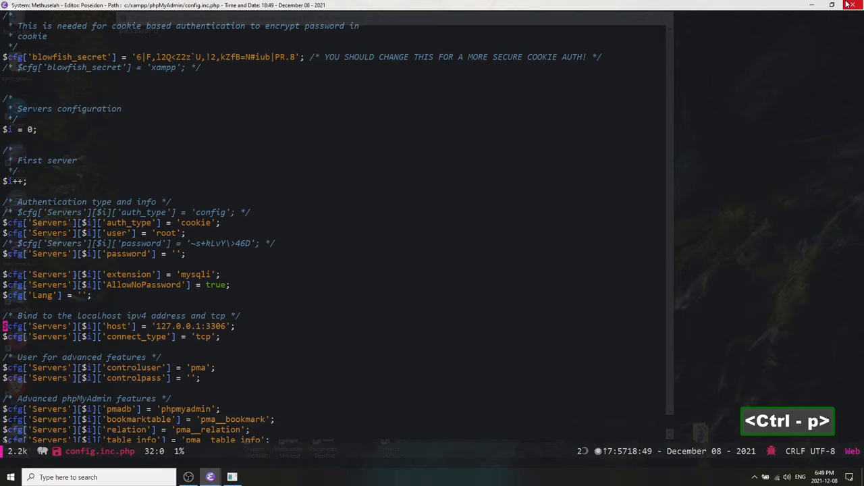
key(ctrl+e)
key(ctrl+b)
key(ctrl+b)
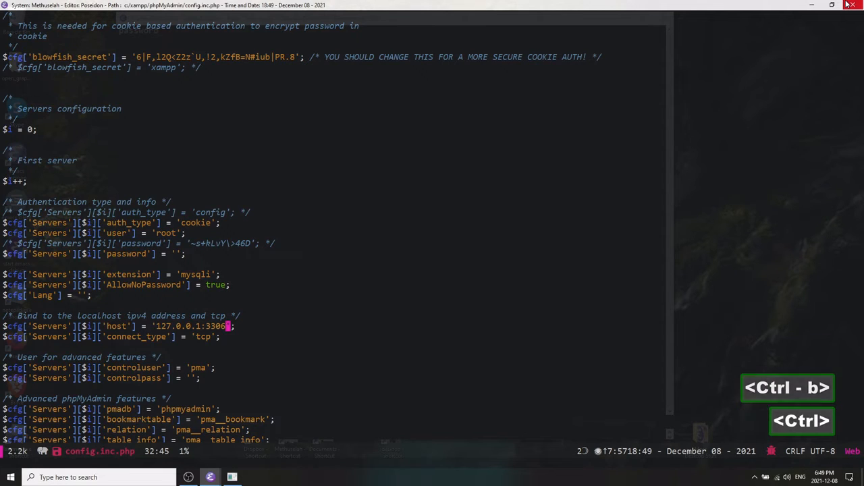
key(ctrl+a)
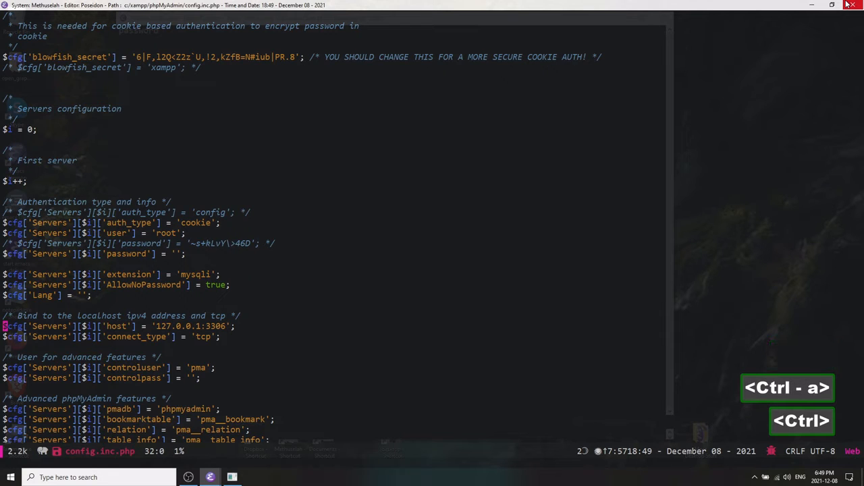
Save config.inc.php and close its buffer.
key(ctrl+p)
key(ctrl+p)
key(ctrl+p)
key(ctrl+x)
key(ctrl+s)
key(ctrl+x)
key(k)
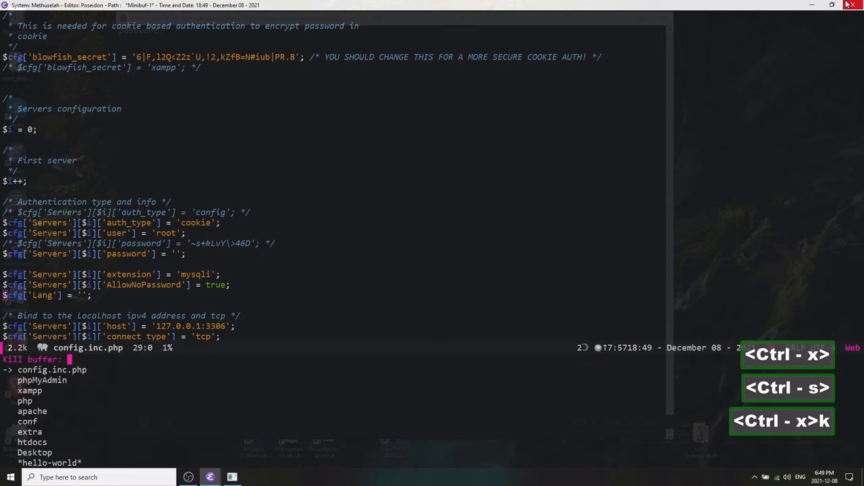
key(Return)
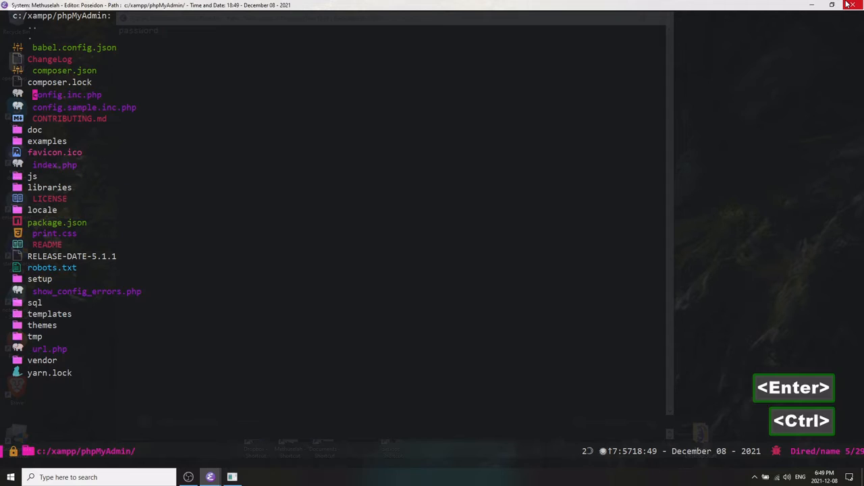
Go up to the xampp folder and open the mysql folder.
key(ctrl+p)
key(ctrl+n)
key(ctrl+n)
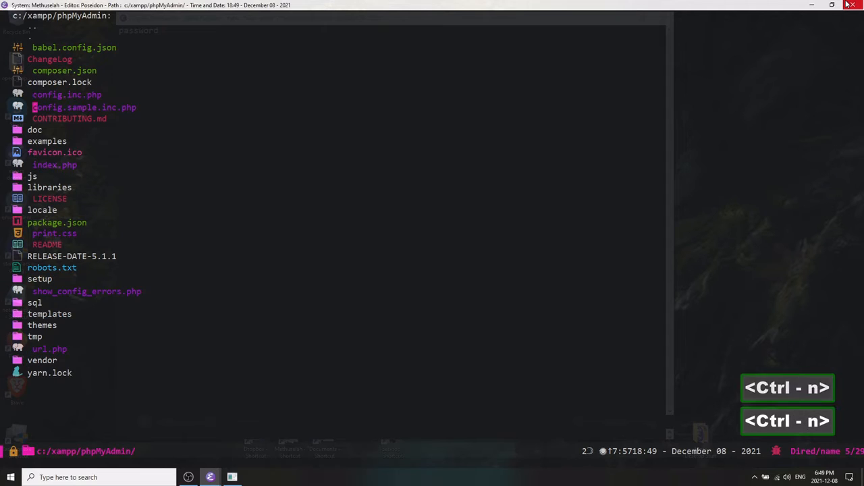
key(ctrl+p)
key(ctrl+p)
key(ctrl+p)
key(ctrl+p)
key(ctrl+p)
key(Return)
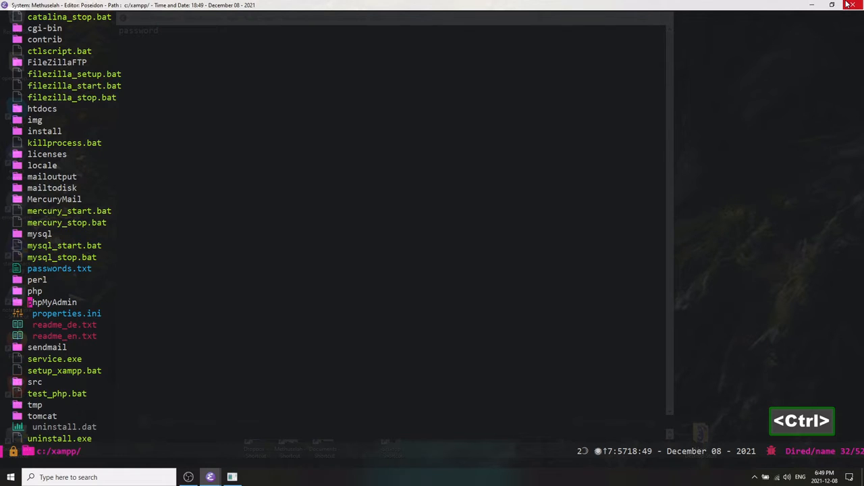
key(ctrl+p)
key(ctrl+p)
key(ctrl+p)
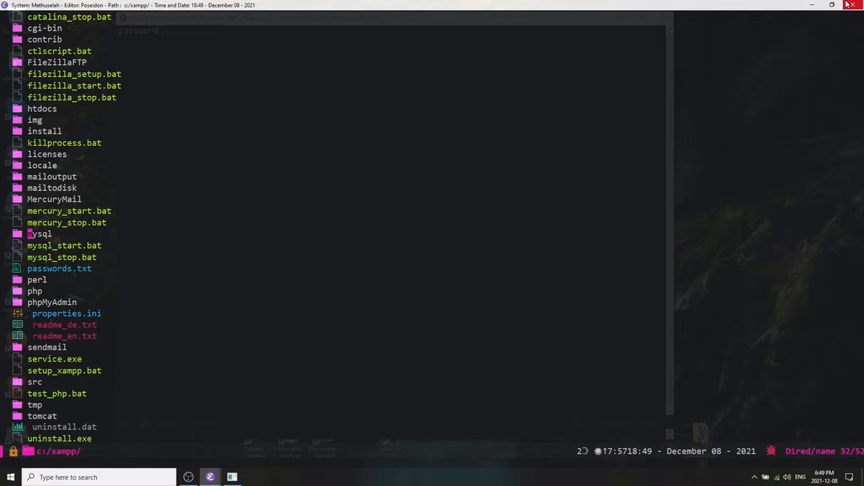
key(ctrl+p)
key(alt+shift+comma)
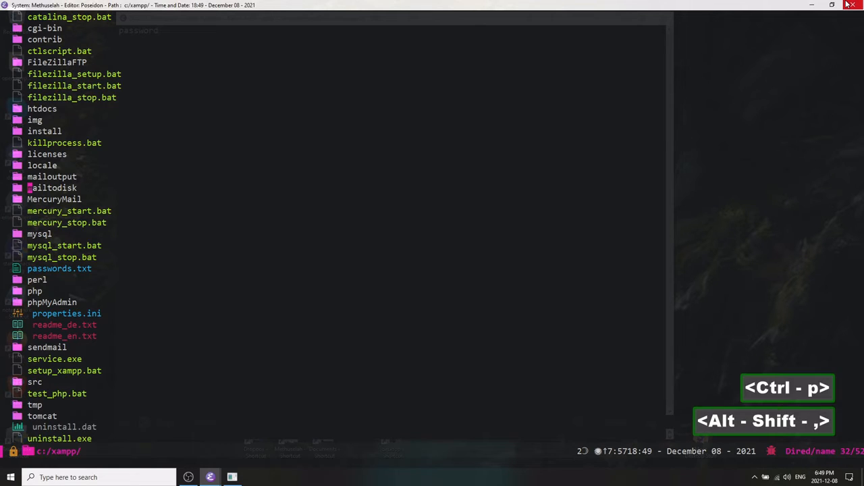
key(ctrl+n)
key(ctrl+s)
text(mysql)
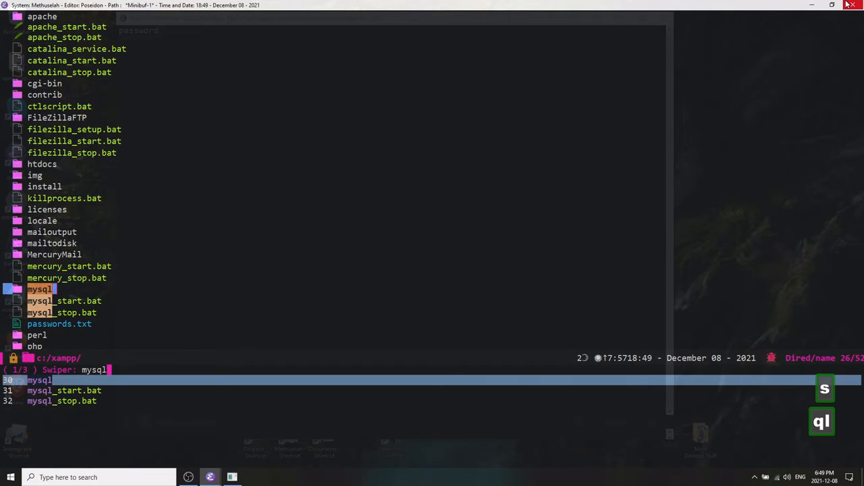
key(ctrl+i)
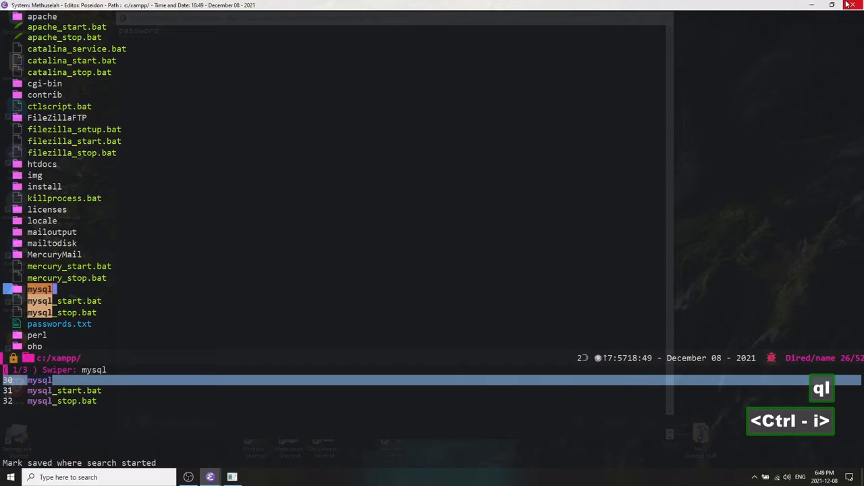
key(ctrl+a)
key(Return)
Open the bin folder, then search for my.ini and open it.
key(ctrl+n)
key(ctrl+n)
key(ctrl+n)
key(ctrl+n)
key(ctrl+n)
key(ctrl+n)
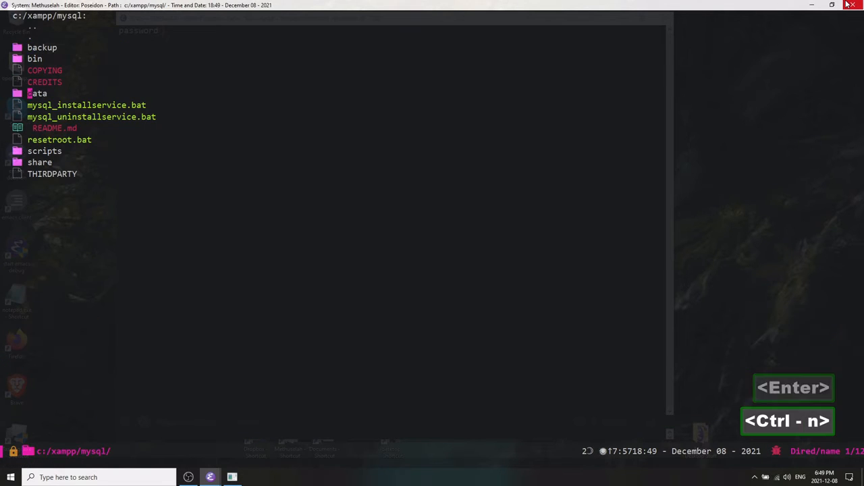
key(ctrl+p)
key(ctrl+p)
key(ctrl+p)
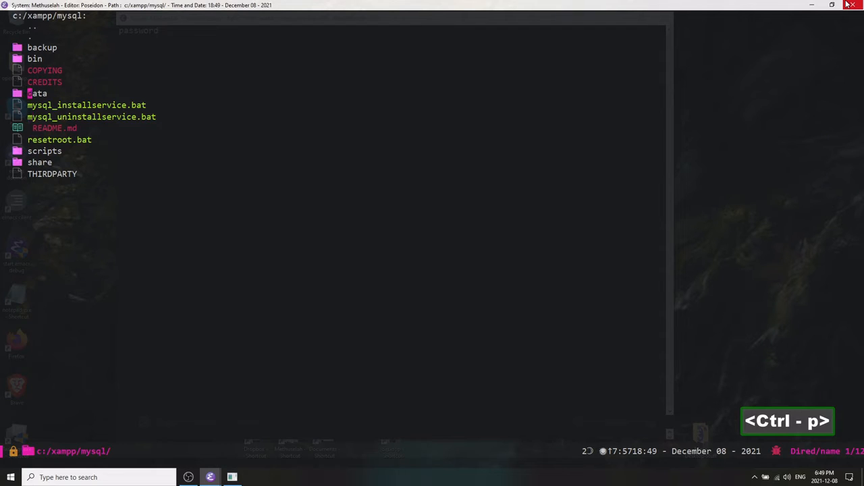
key(ctrl+n)
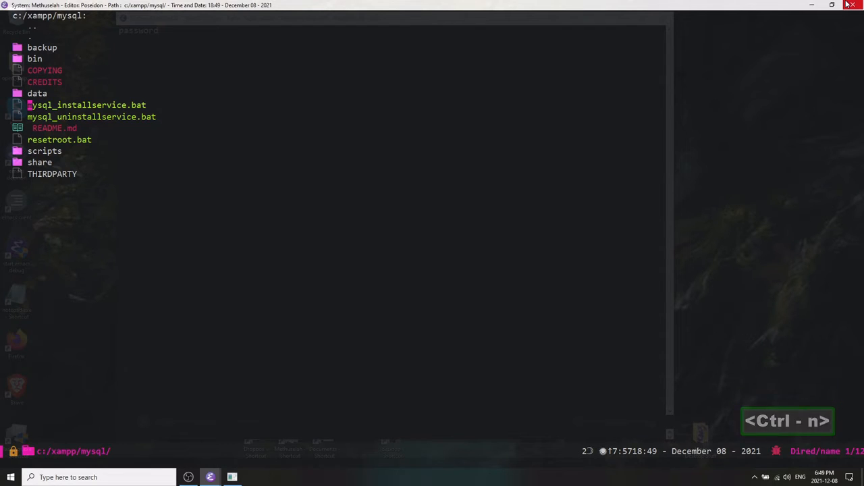
key(ctrl+n)
key(ctrl+p)
key(Return)
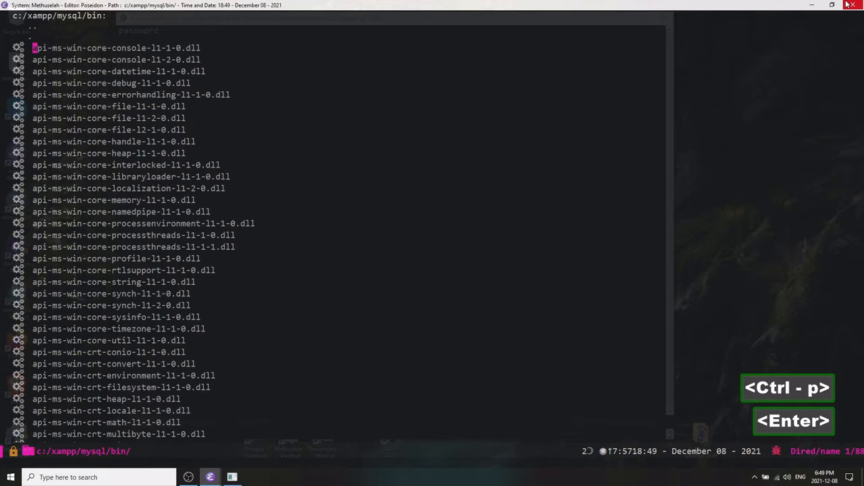
key(ctrl+s)
text(m)
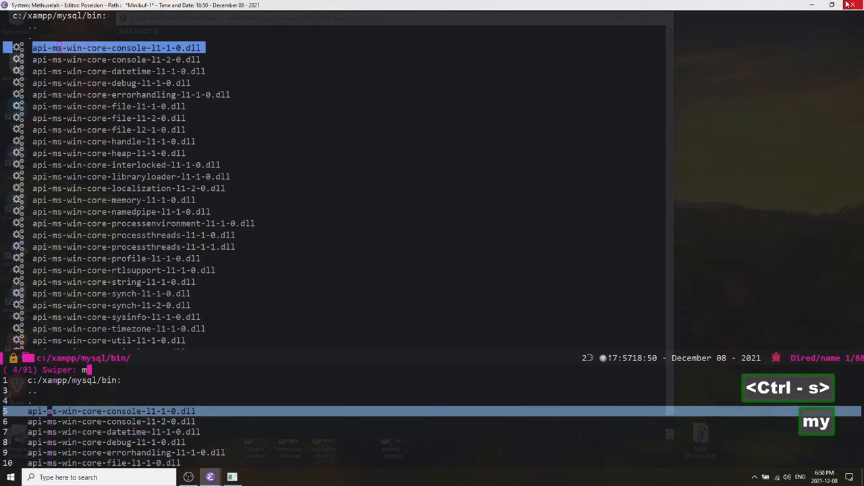
text(y.ini)
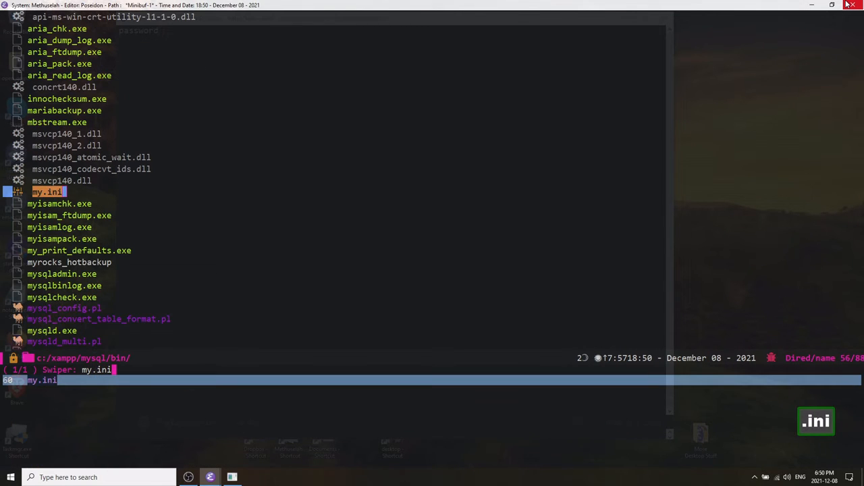
key(ctrl+i)
key(ctrl+a)
key(Return)
Examine the mysqld buffer and packet size settings in my.ini.
key(ctrl+n)
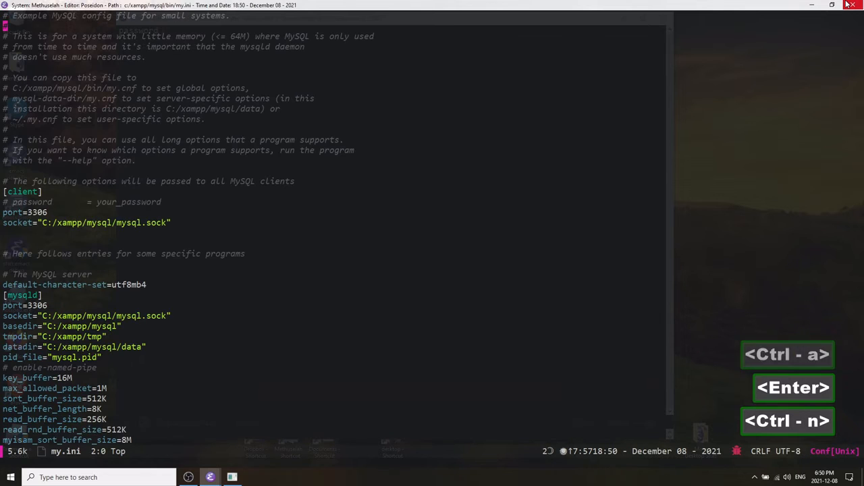
key(ctrl+n)
key(ctrl+n)
key(ctrl+n)
key(ctrl+n)
key(ctrl+n)
key(ctrl+n)
key(ctrl+n)
key(ctrl+n)
key(ctrl+n)
key(ctrl+n)
key(ctrl+n)
key(ctrl+n)
key(ctrl+n)
key(ctrl+n)
key(ctrl+n)
key(ctrl+n)
key(ctrl+n)
key(ctrl+n)
key(ctrl+n)
key(ctrl+n)
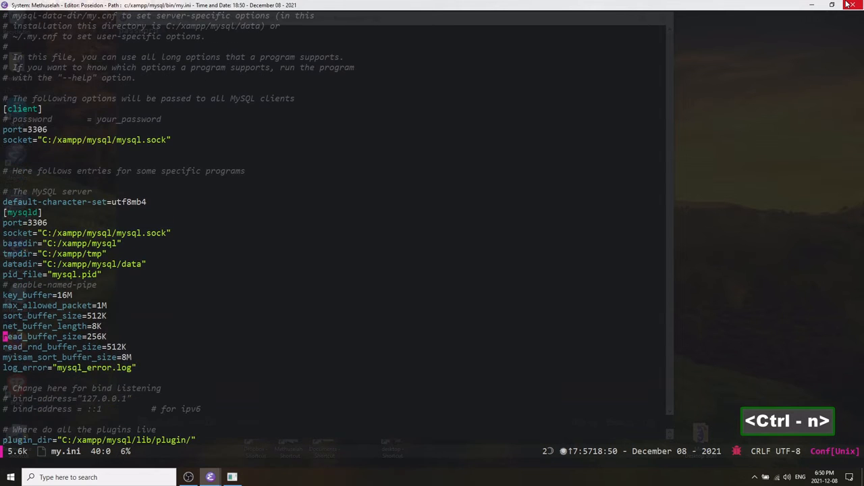
key(ctrl+p)
key(ctrl+p)
key(ctrl+p)
key(ctrl+p)
key(ctrl+p)
key(ctrl+n)
key(ctrl+n)
key(ctrl+n)
key(ctrl+n)
key(ctrl+n)
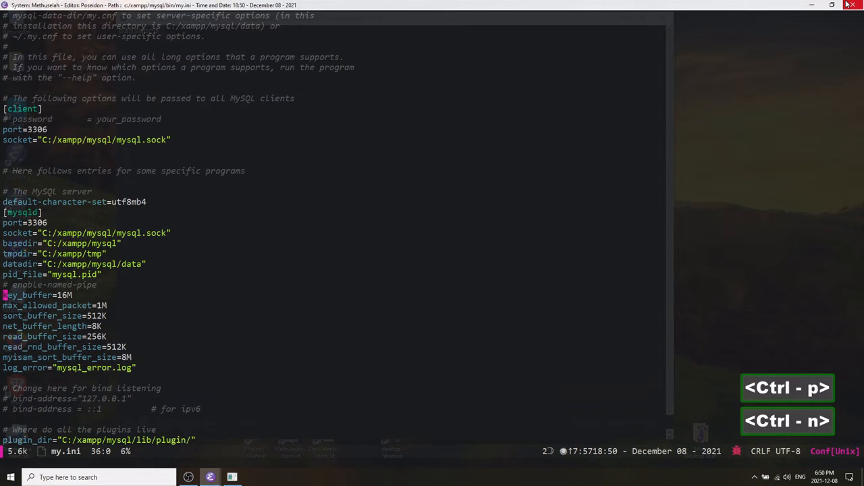
key(ctrl+e)
key(ctrl+b)
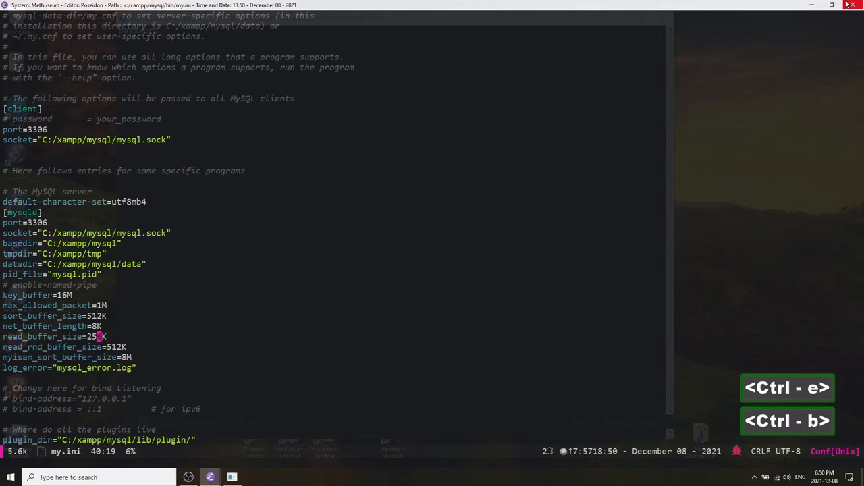
key(ctrl+n)
key(ctrl+e)
key(ctrl+b)
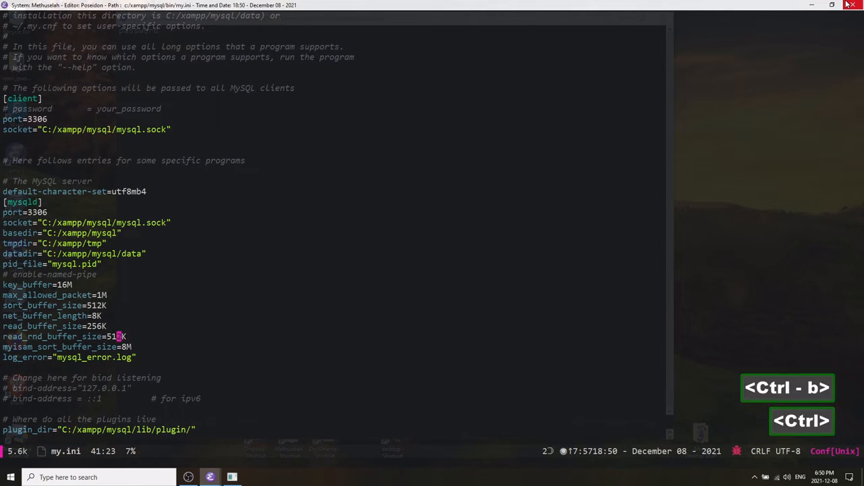
key(ctrl+n)
key(ctrl+p)
key(ctrl+p)
key(ctrl+p)
key(ctrl+p)
key(ctrl+p)
key(ctrl+p)
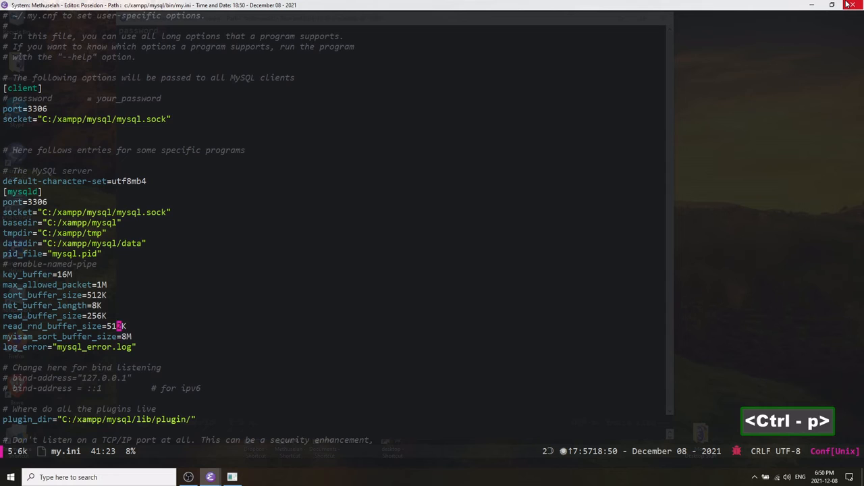
key(ctrl+b)
key(ctrl+b)
key(ctrl+a)
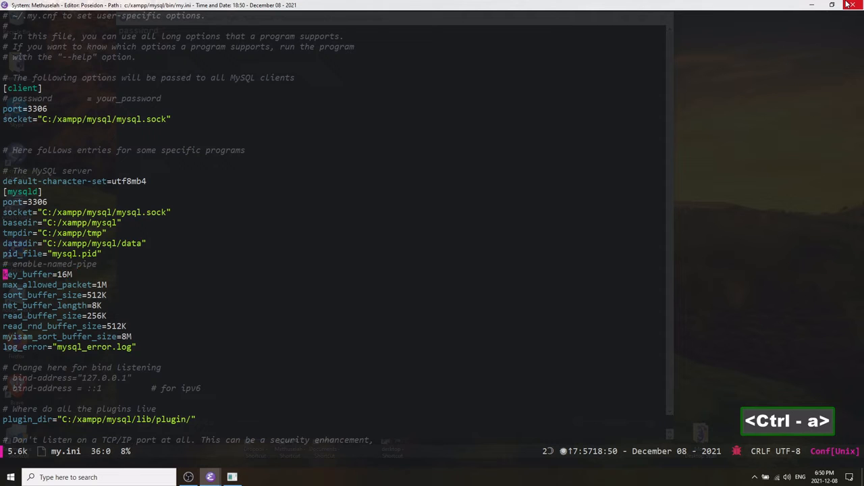
Examine the mysqldump, isamchk and myisamchk sections at the end of my.ini.
key(alt+shift+period)
key(ctrl+p)
key(ctrl+p)
key(ctrl+p)
key(ctrl+p)
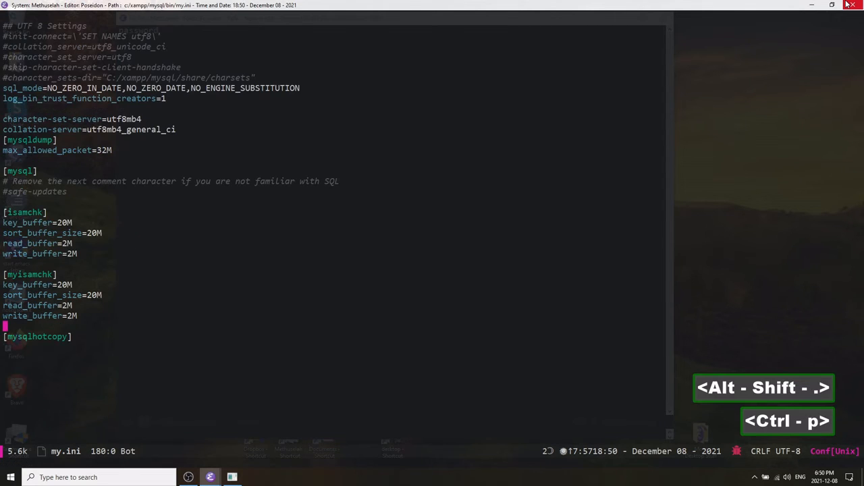
key(ctrl+e)
key(Down)
key(ctrl+b)
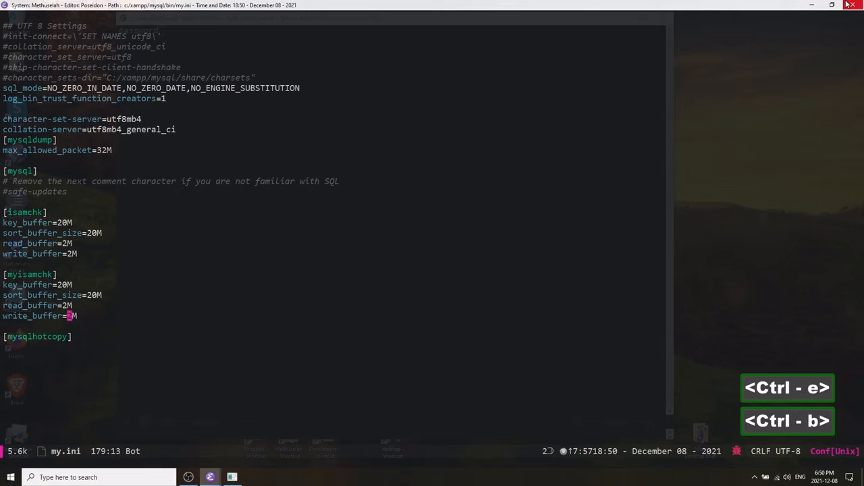
key(ctrl+g)
key(ctrl+a)
key(ctrl+p)
key(ctrl+p)
key(ctrl+p)
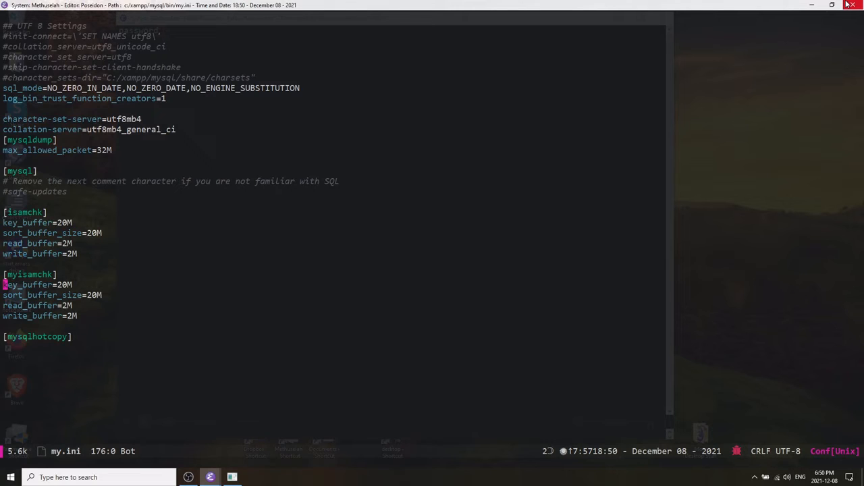
key(ctrl)
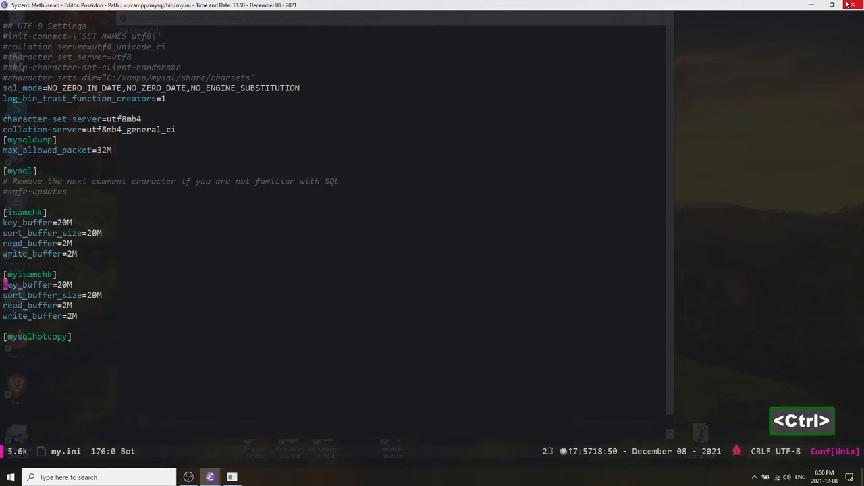
key(ctrl+p)
key(ctrl+p)
key(ctrl+p)
key(ctrl+p)
key(ctrl+p)
key(ctrl+p)
key(ctrl+p)
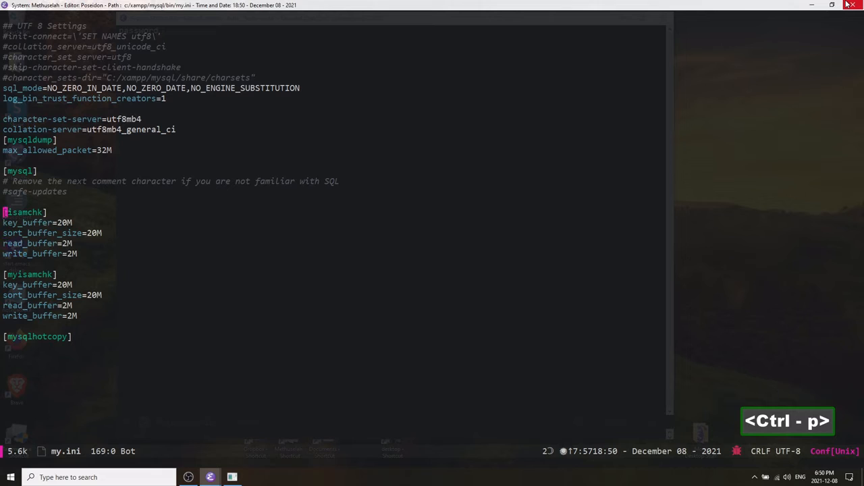
key(ctrl+p)
key(ctrl+p)
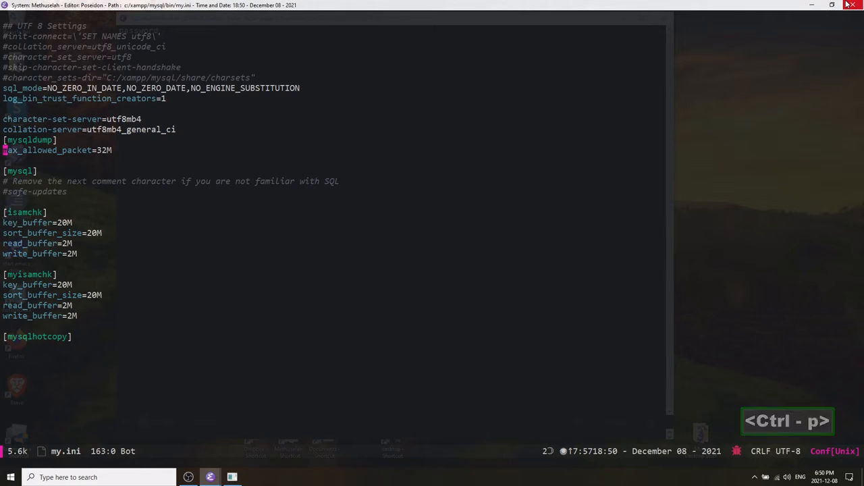
Re-enter the mysqldump section's max_allowed_packet value as 32M in my.ini.
key(ctrl+e)
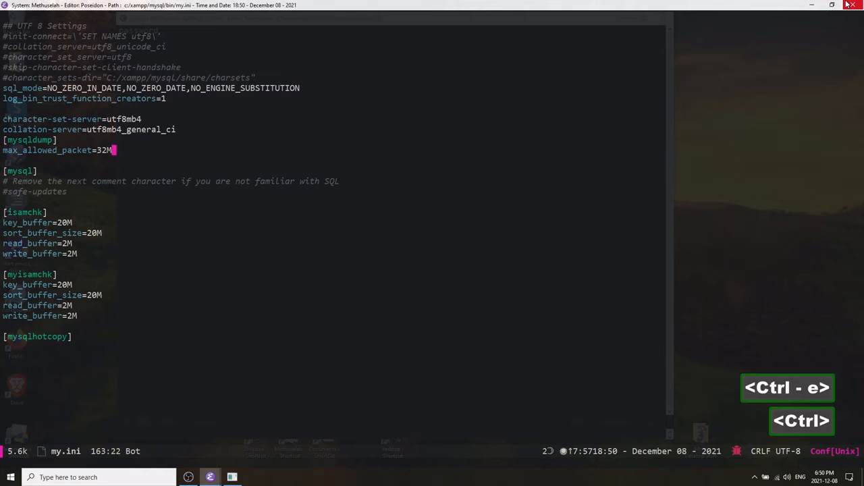
key(ctrl+a)
key(ctrl+p)
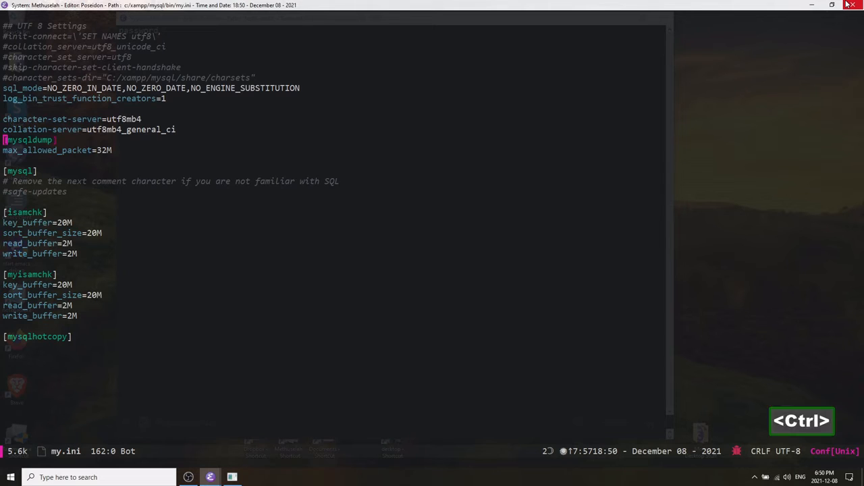
key(ctrl+n)
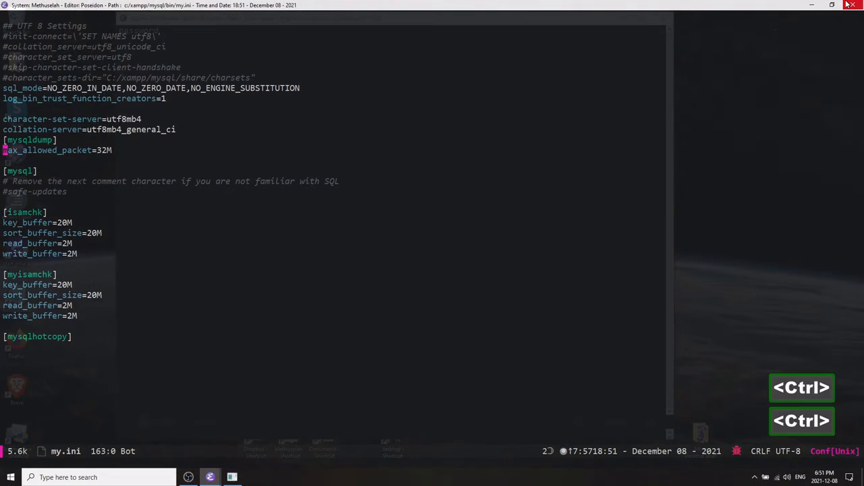
key(ctrl+n)
key(ctrl+p)
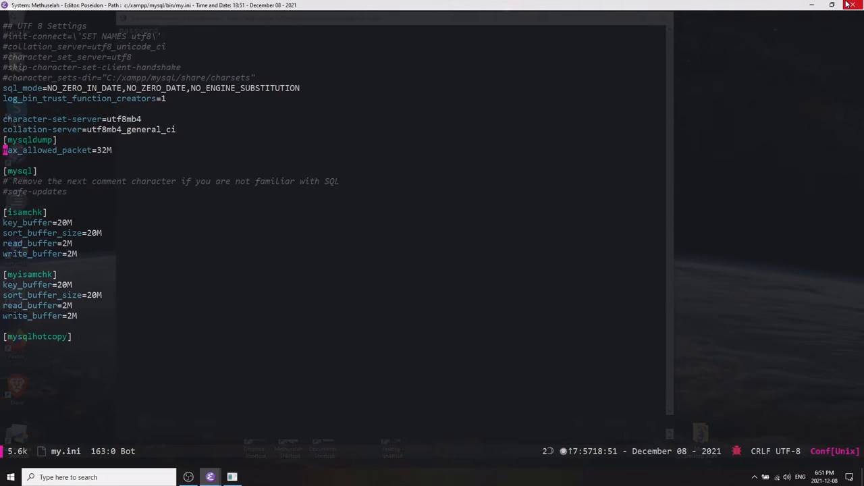
key(ctrl+e)
key(ctrl+b)
key(BackSpace)
key(BackSpace)
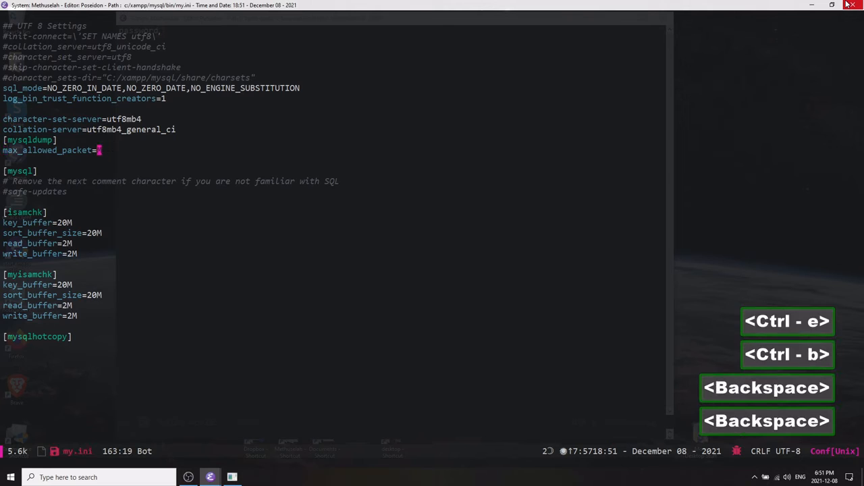
text(15)
key(BackSpace)
text(5)
key(BackSpace)
text(4)
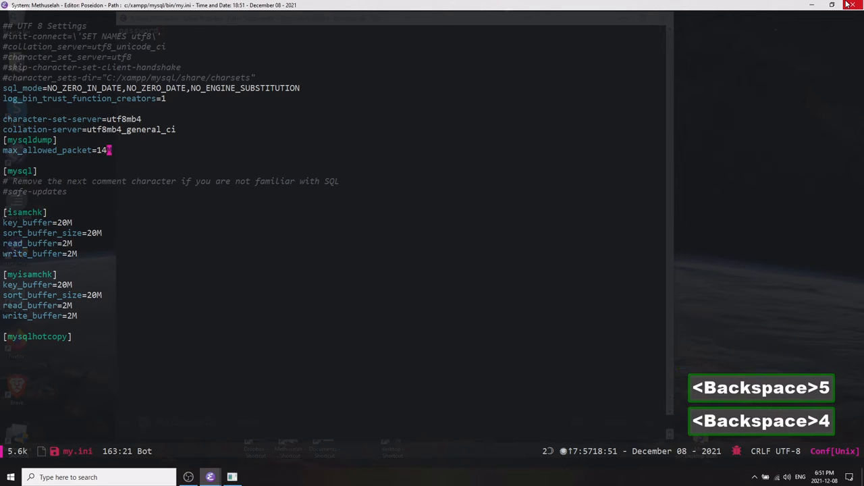
key(BackSpace)
text(6)
key(BackSpace)
key(BackSpace)
text(1)
key(BackSpace)
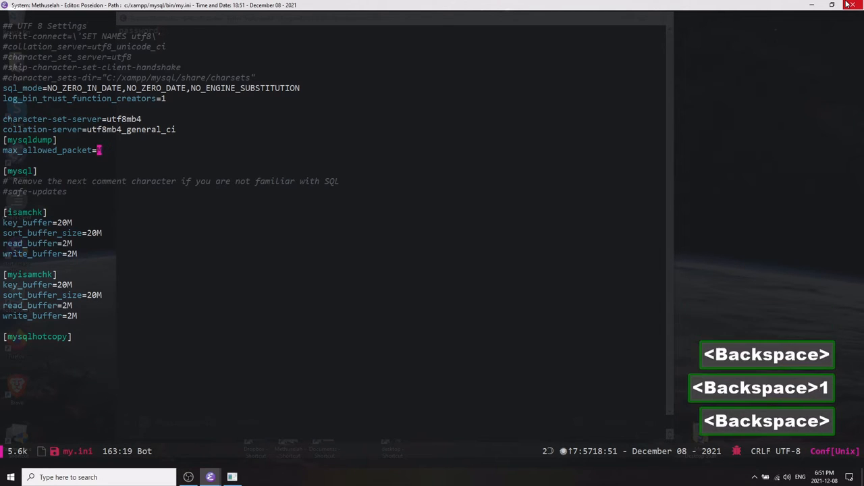
text(32)
Move down past the mysql section and save my.ini.
key(ctrl+a)
key(ctrl+n)
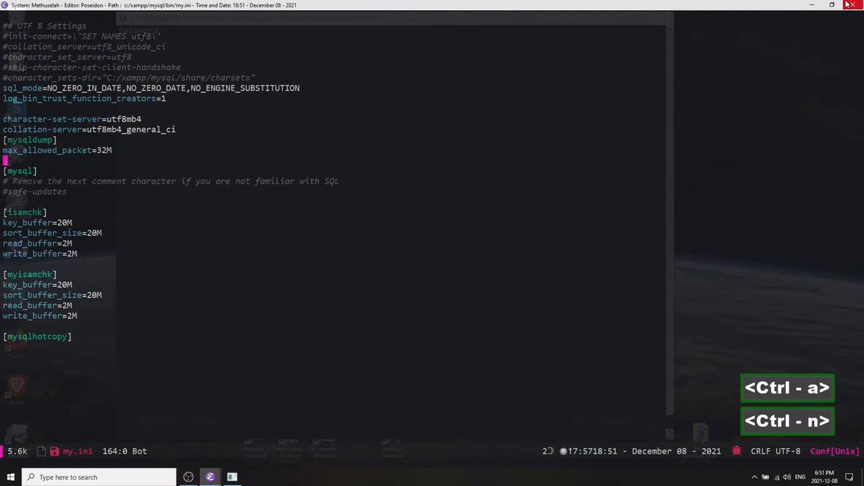
key(ctrl+n)
key(ctrl+n)
key(ctrl+n)
key(ctrl+n)
key(ctrl+n)
key(ctrl+x)
key(ctrl+s)
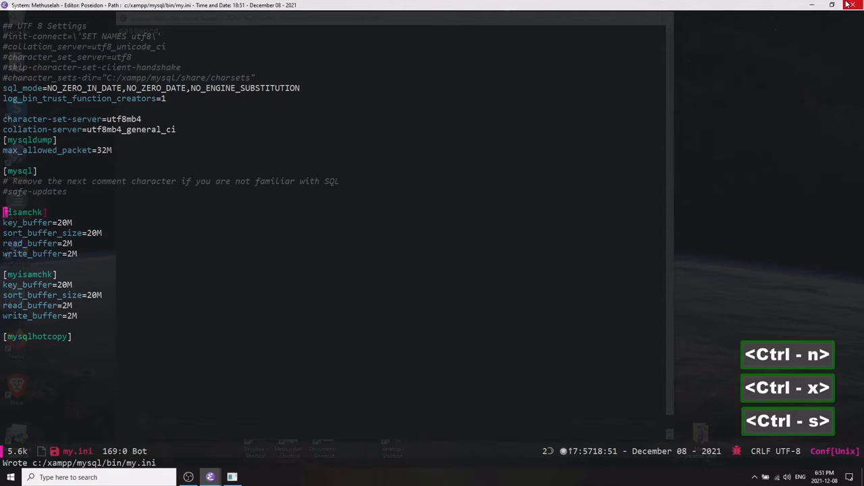
Close the my.ini buffer and jump to the xampp bookmark, the htdocs folder.
key(ctrl+x)
key(k)
key(Return)
key(ctrl+p)
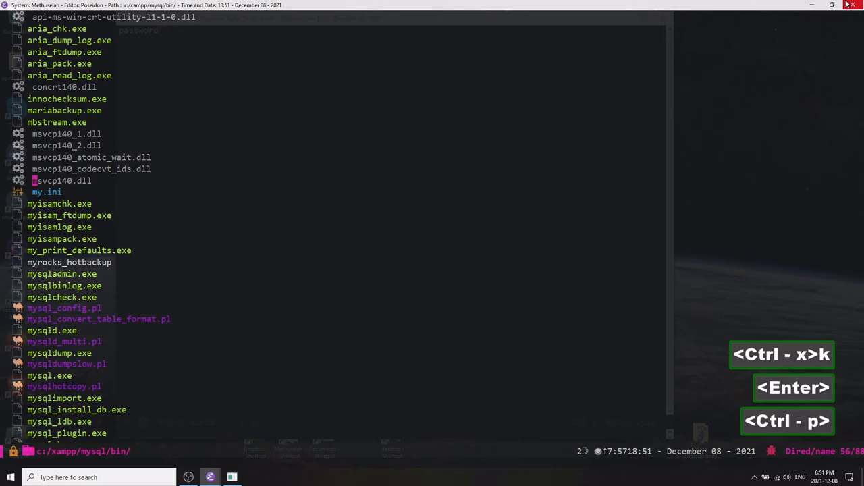
key(ctrl+p)
key(ctrl+p)
key(ctrl+p)
key(ctrl+p)
key(ctrl+p)
key(ctrl+m)
text(m)
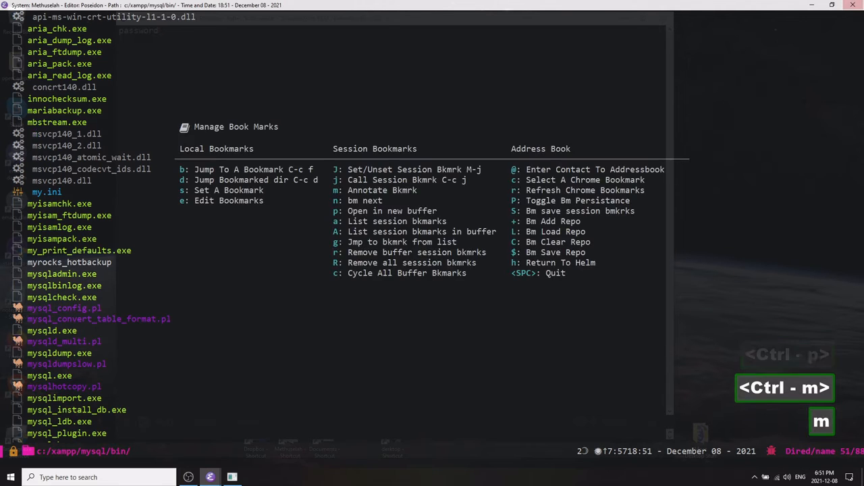
text(bxampp)
key(ctrl+i)
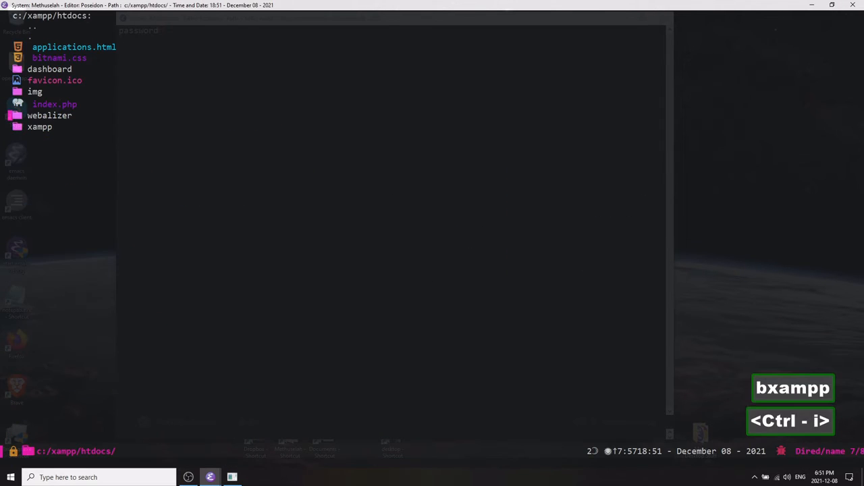
Launch the XAMPP Control Panel from the Windows program launcher.
key(ctrl+n)
key(ctrl+n)
key(ctrl+n)
key(ctrl+n)
key(ctrl+n)
key(ctrl+n)
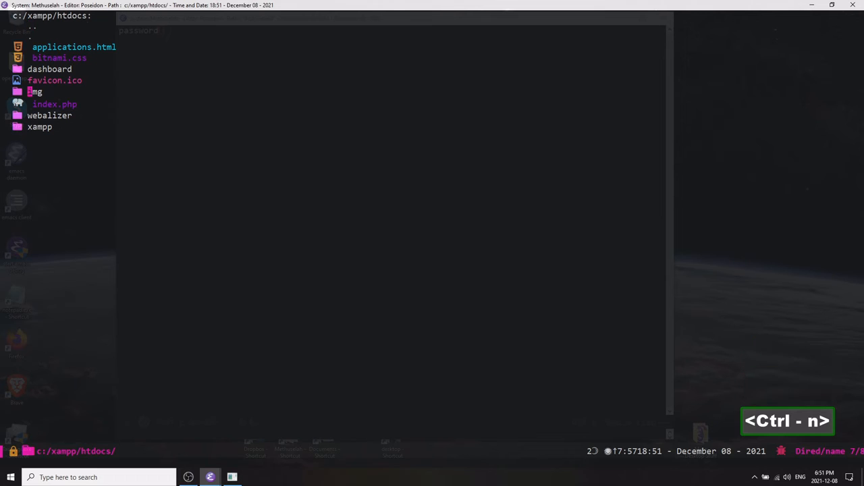
key(ctrl+n)
key(ctrl+m)
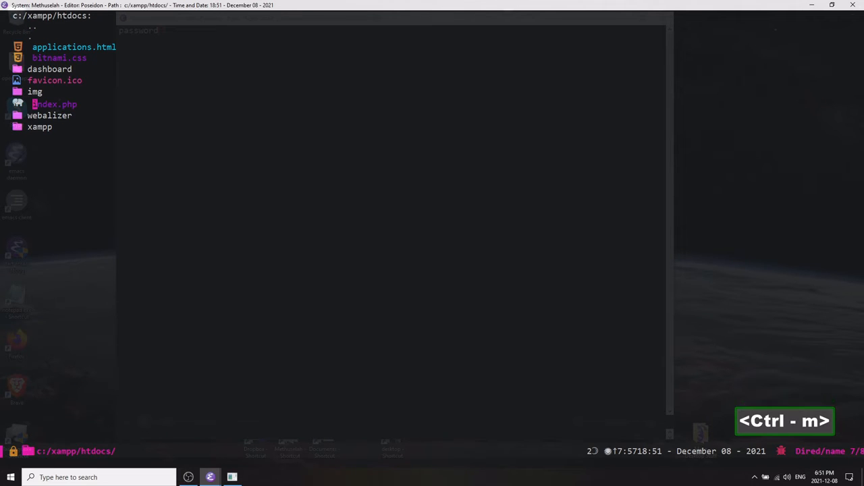
key(x)
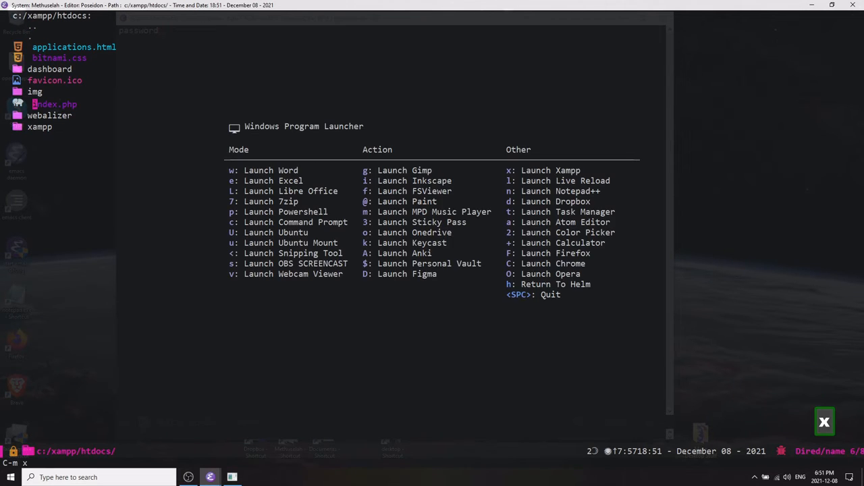
key(space)
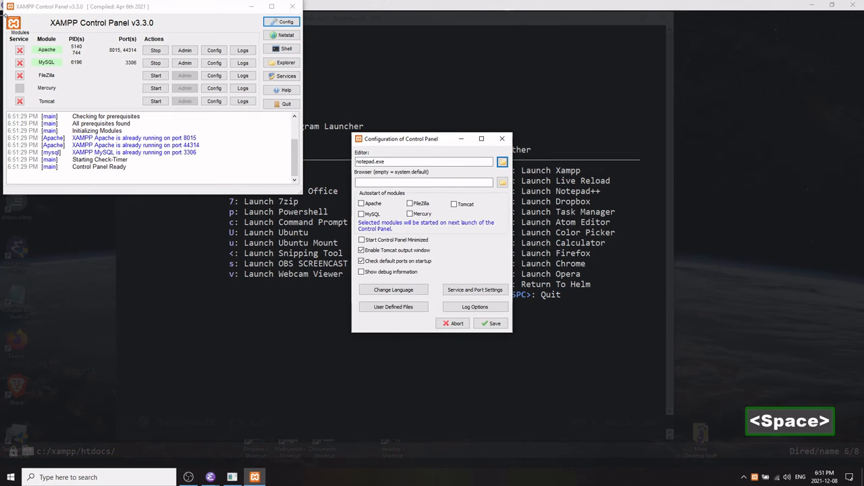
key(space)
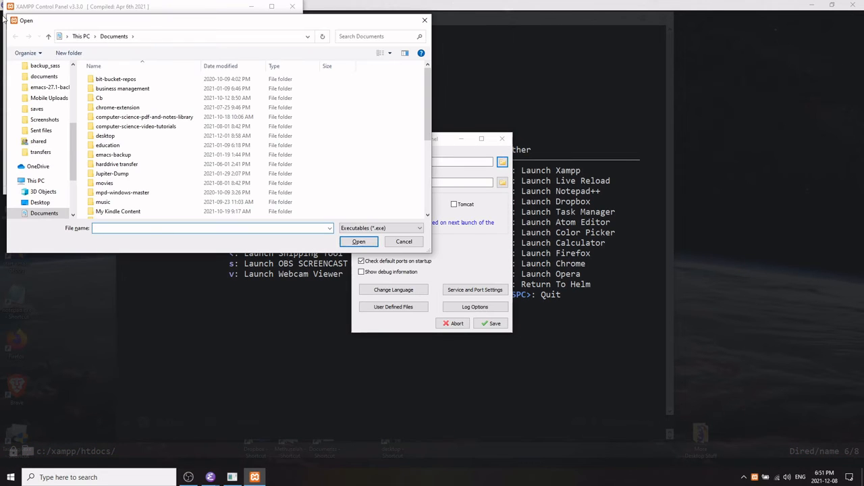
click(403, 241)
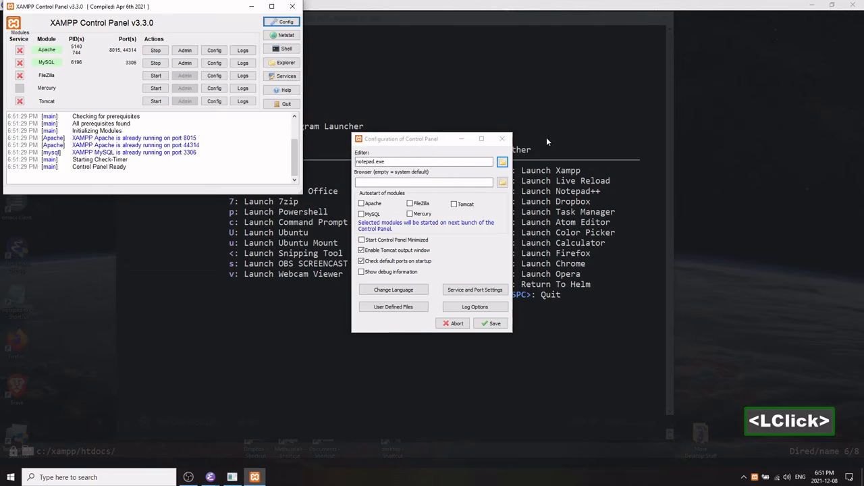
click(501, 139)
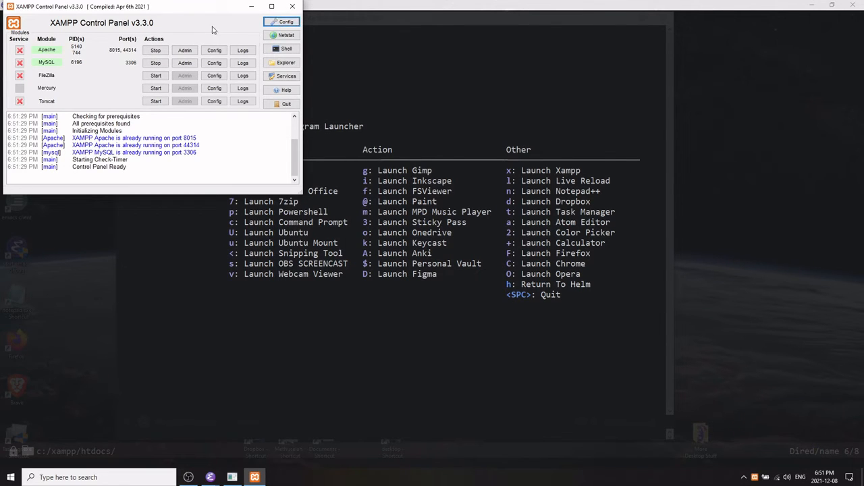
Review the Apache, MySQL and FileZilla service names and ports in the control panel's service and port settings.
key(space)
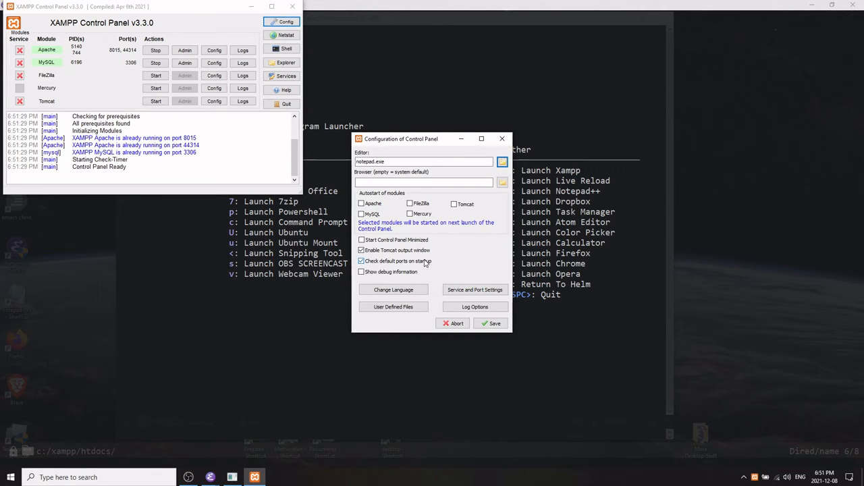
click(475, 292)
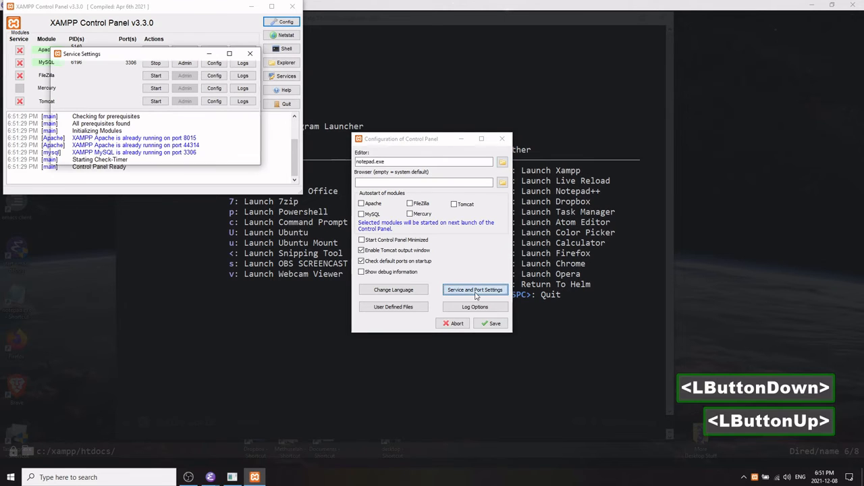
click(145, 139)
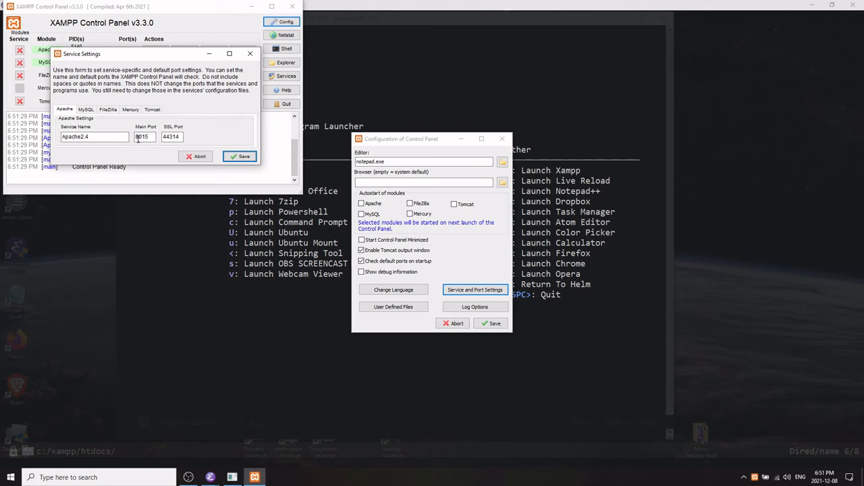
click(181, 138)
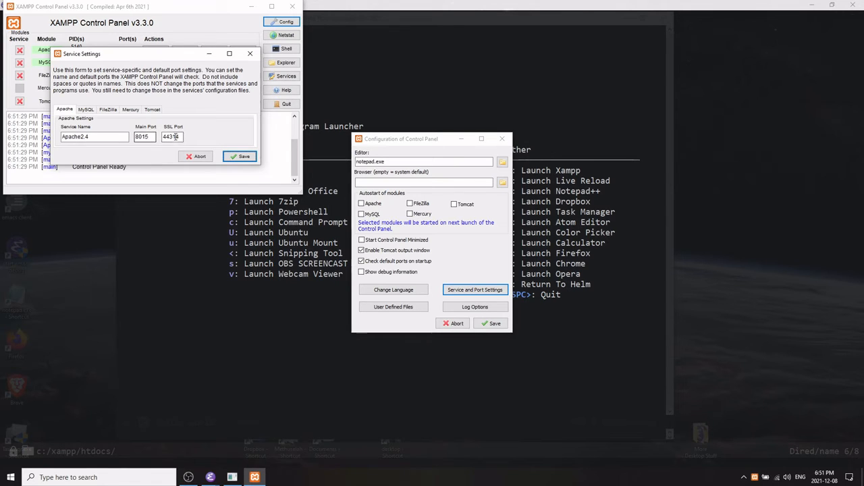
click(89, 112)
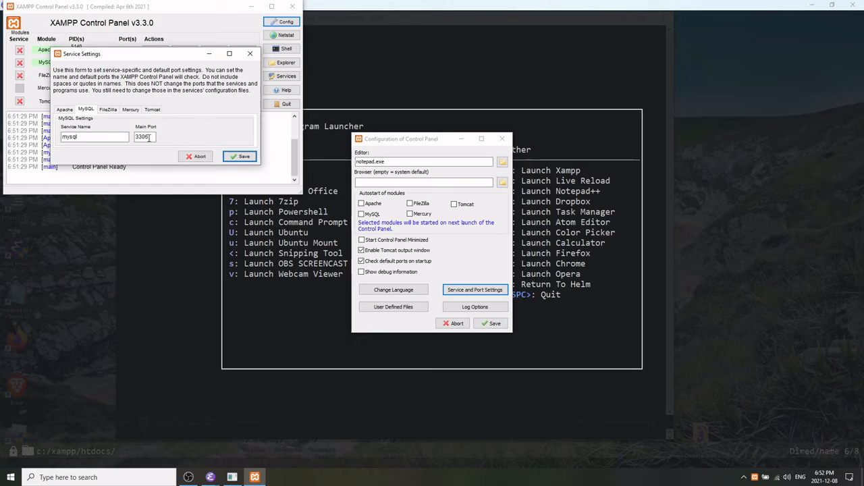
click(111, 112)
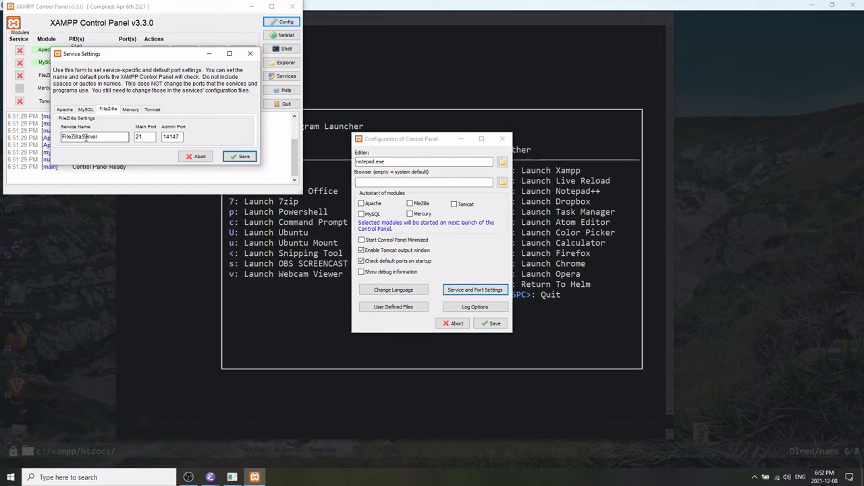
click(69, 111)
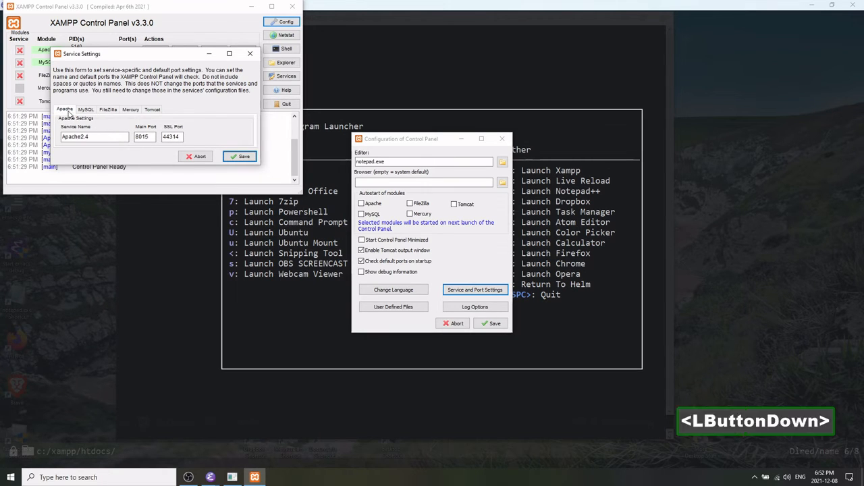
click(237, 154)
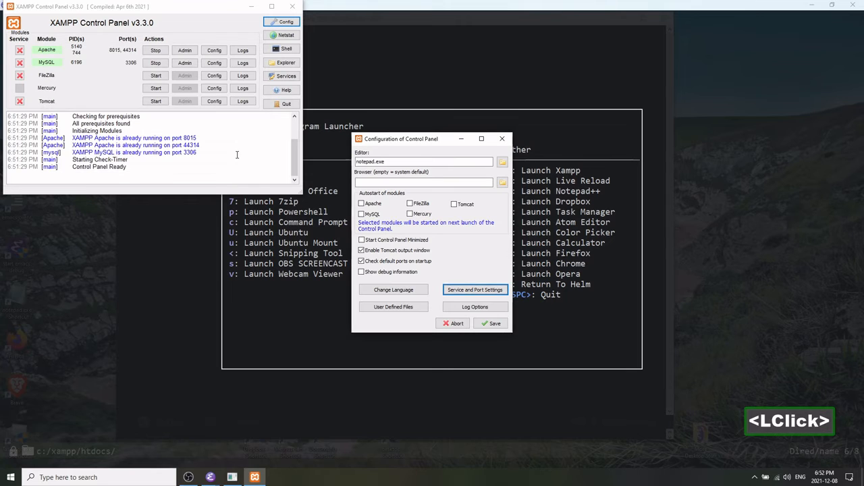
click(491, 325)
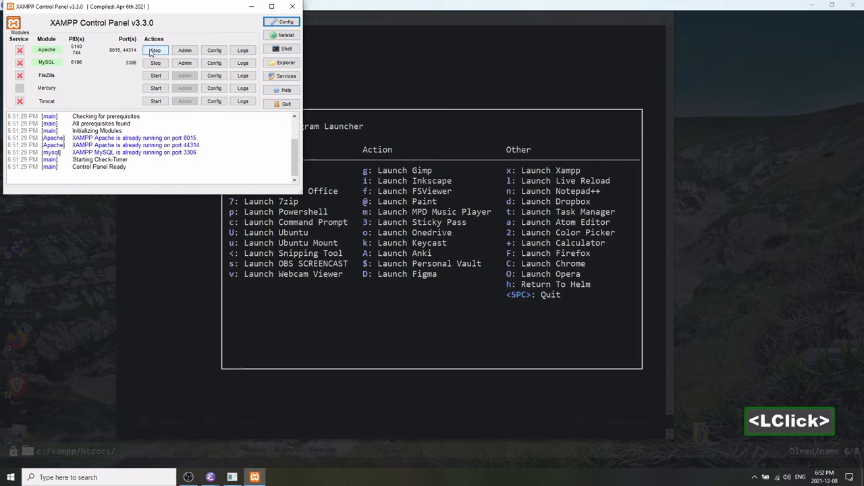
Restart the Apache and MySQL modules, then close the XAMPP Control Panel and the launcher.
click(153, 52)
click(155, 63)
click(154, 62)
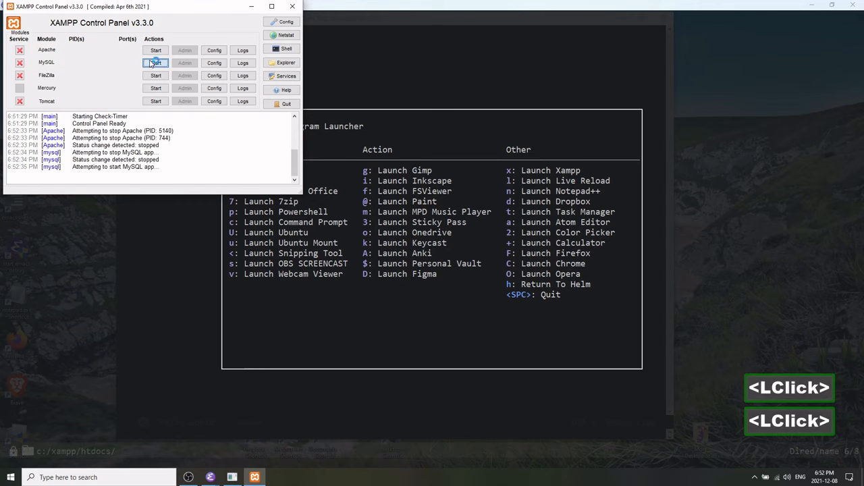
click(154, 52)
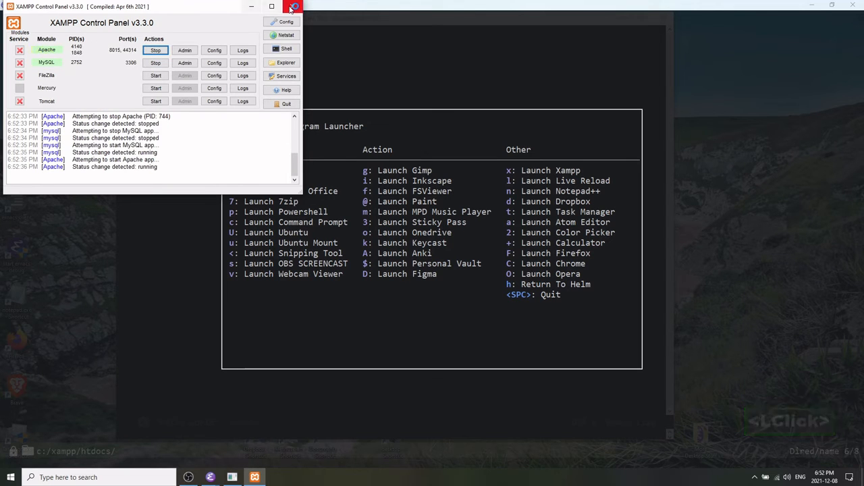
click(292, 8)
key(space)
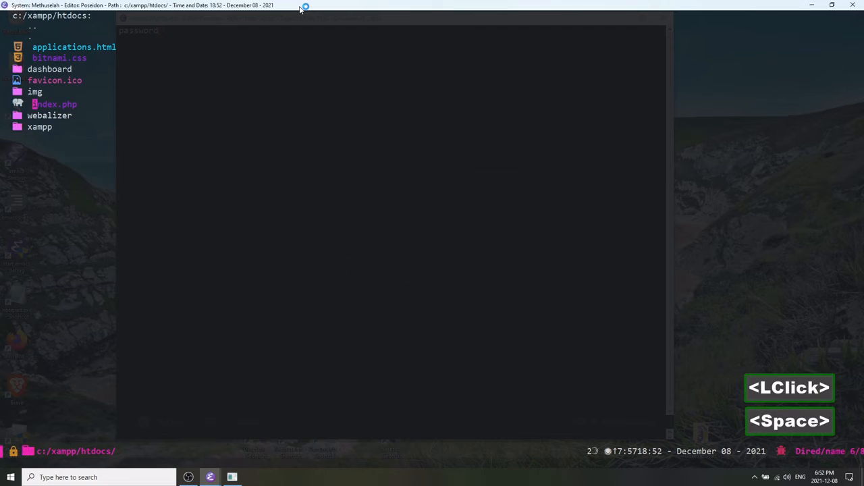
Open the HTDOCS local host XAMPP dashboard in the browser from the web development menu.
key(ctrl+n)
key(alt+Tab)
key(ctrl+x)
key(0)
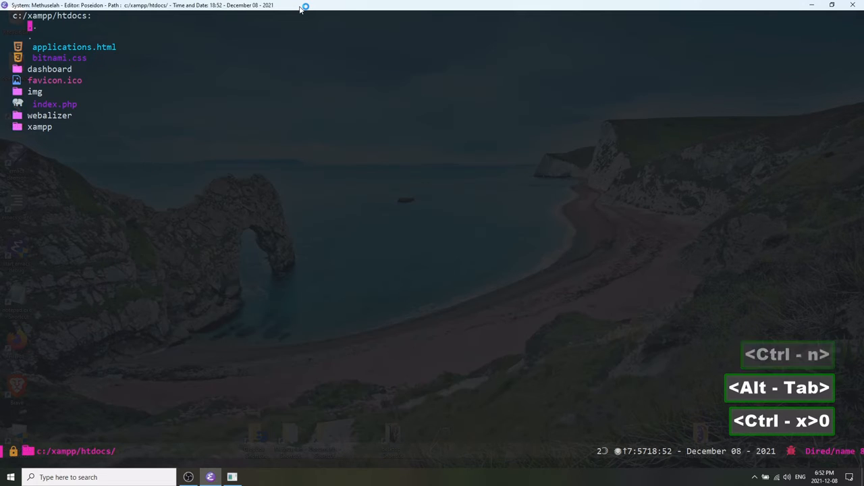
key(ctrl+n)
key(ctrl+n)
key(ctrl+n)
key(ctrl+n)
key(ctrl+n)
key(ctrl+n)
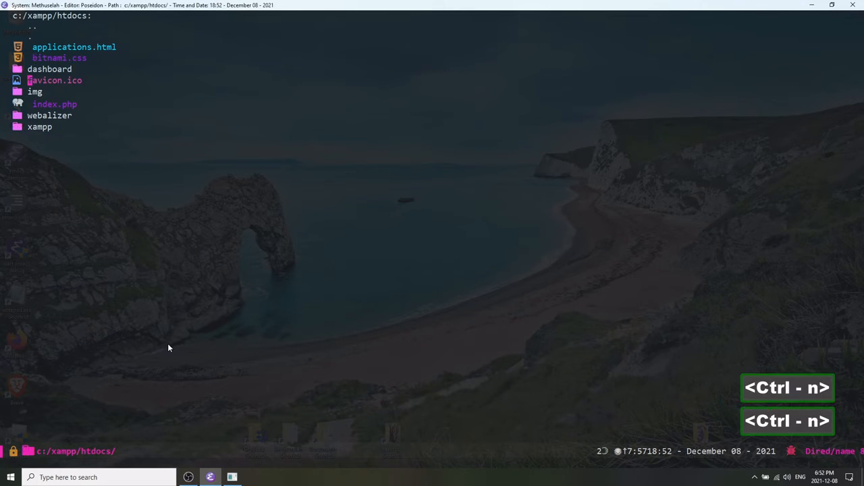
key(ctrl+m)
key(w)
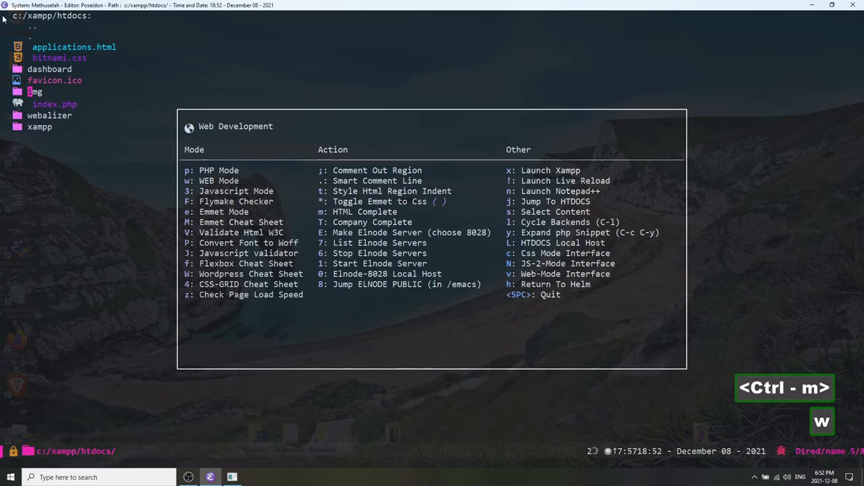
key(shift+l)
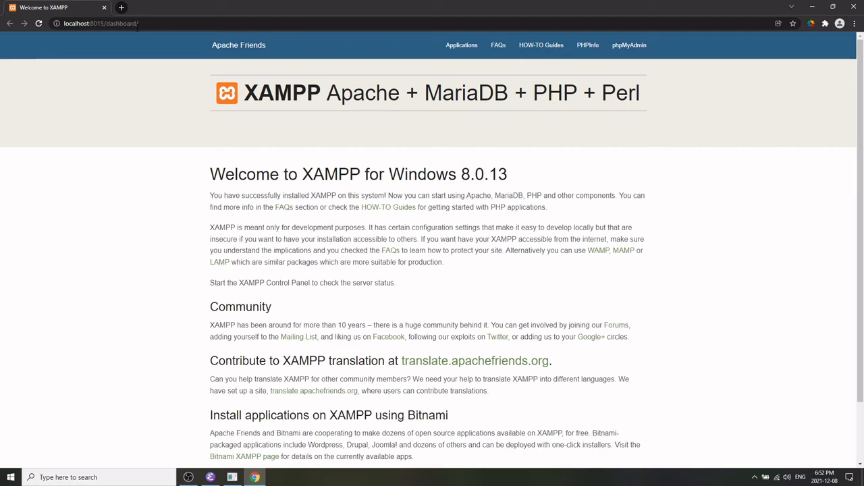
Scroll through the XAMPP dashboard welcome page to review its contents.
key(alt+Tab)
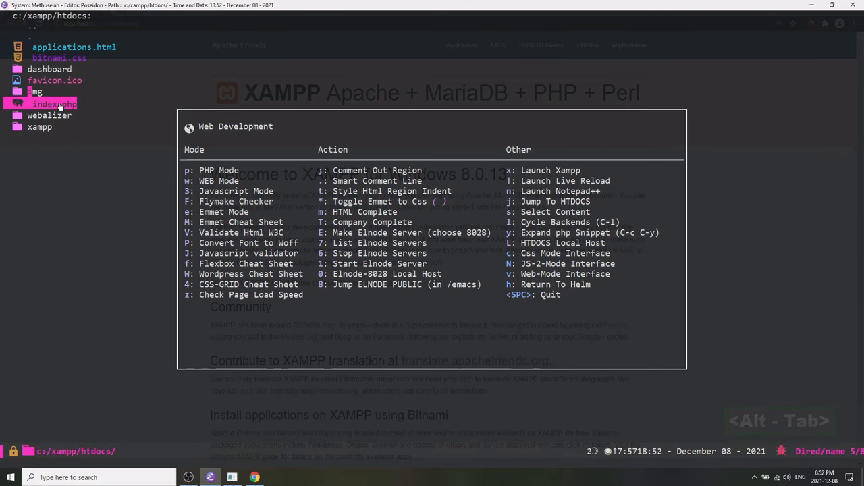
key(alt+Tab)
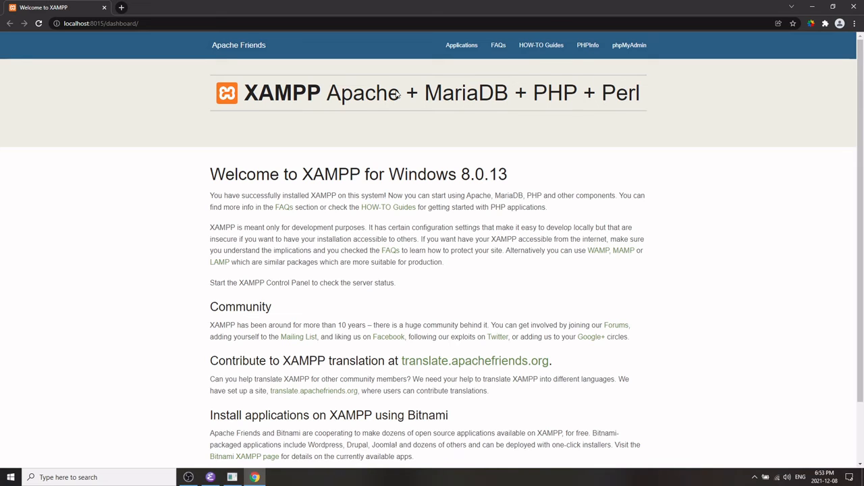
scroll(351, 204, down, 10)
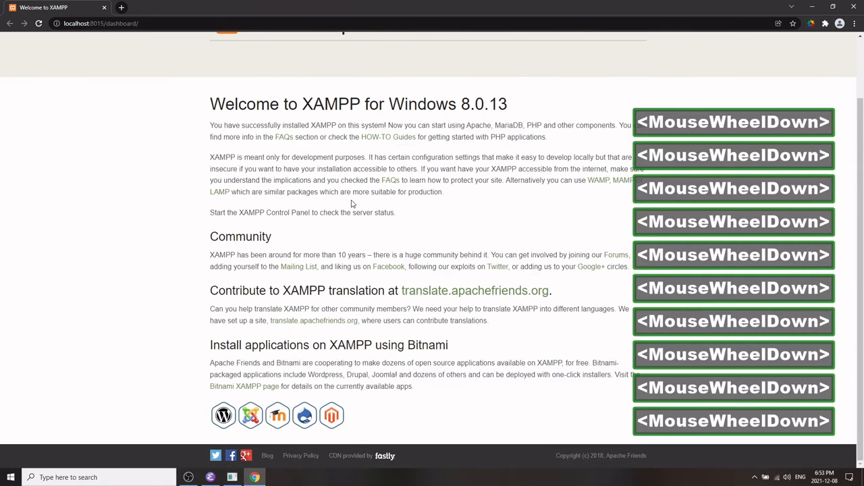
scroll(351, 204, up, 10)
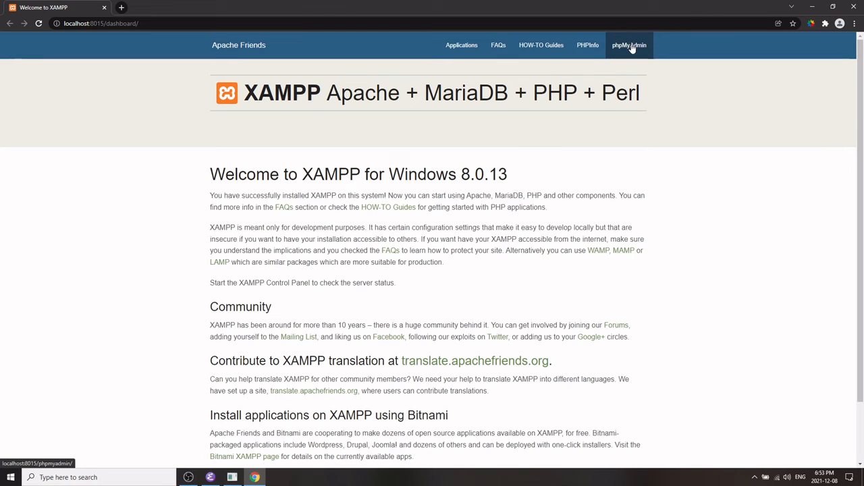
Open phpMyAdmin from the dashboard and log in as root with an empty password.
click(617, 48)
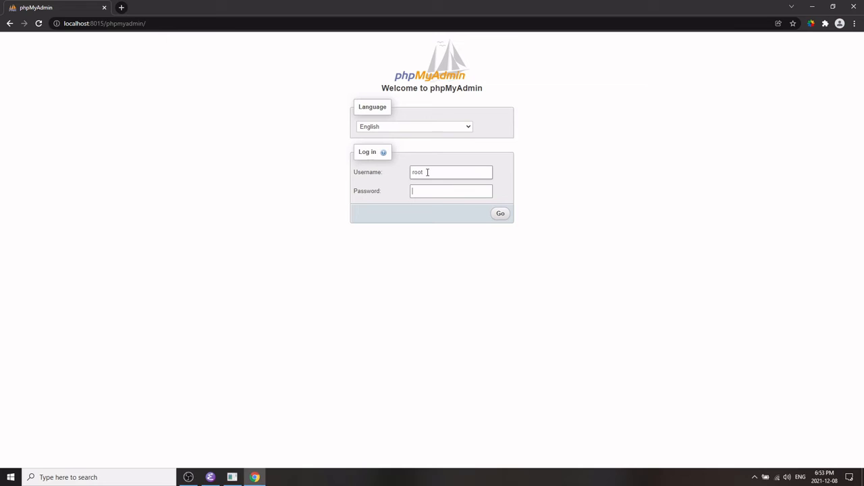
drag(429, 172, 377, 178)
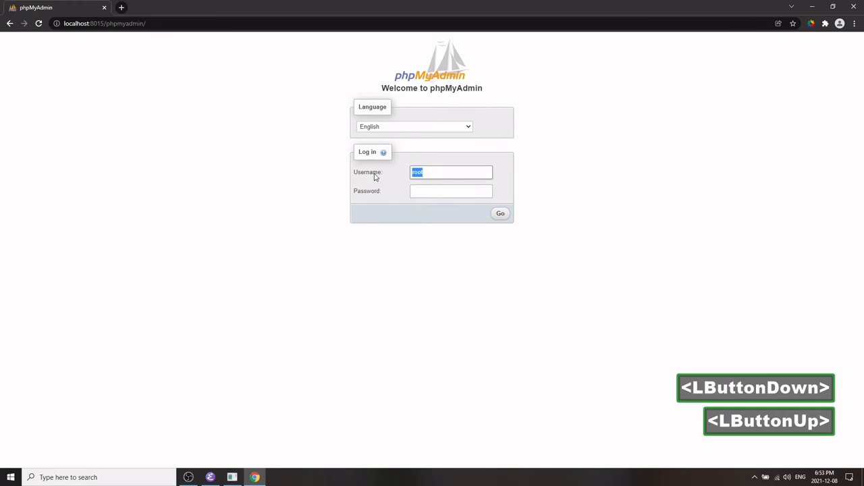
click(419, 190)
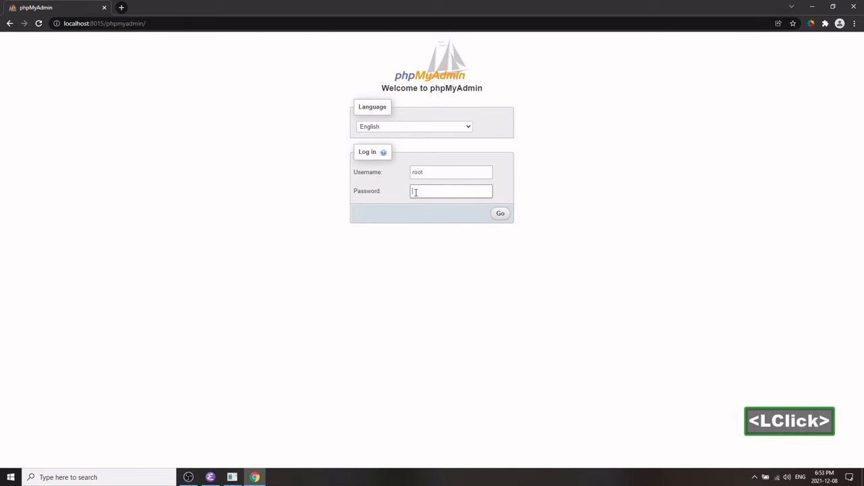
click(501, 214)
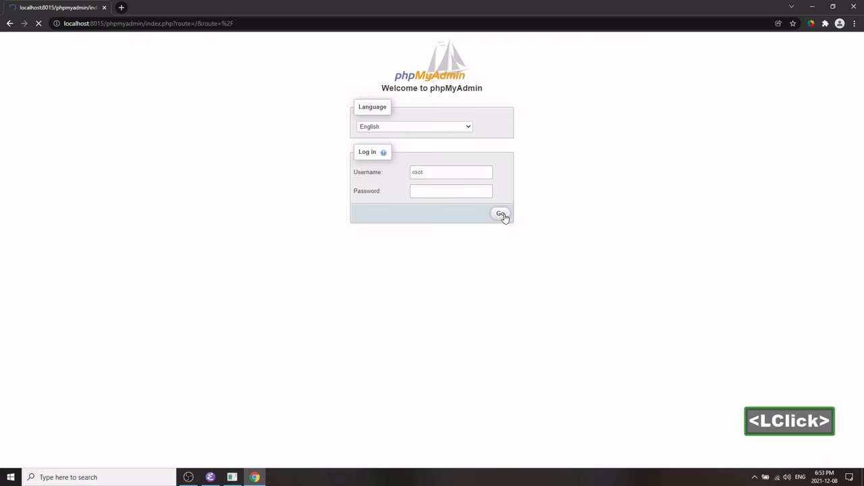
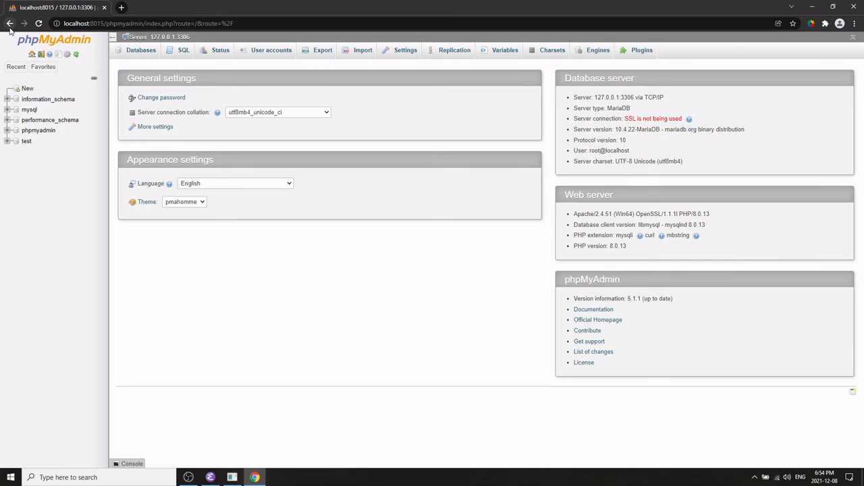
Log out of phpMyAdmin and open the localhost:8015 root address in the browser.
click(31, 55)
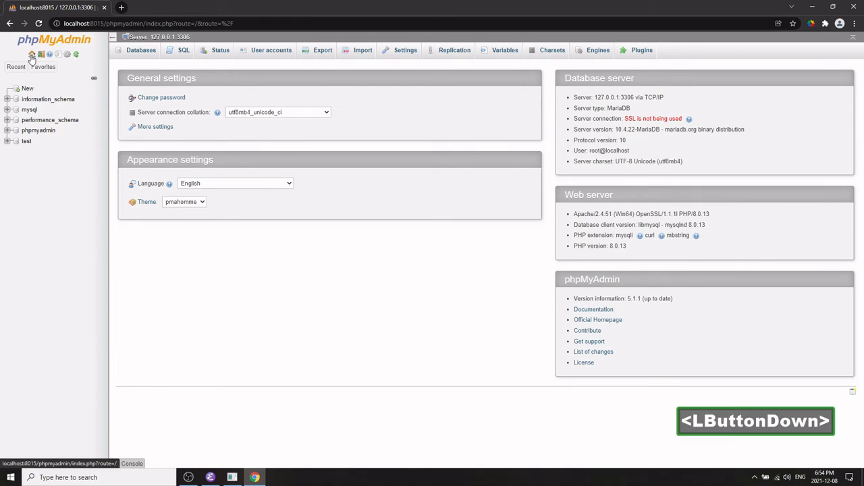
click(41, 56)
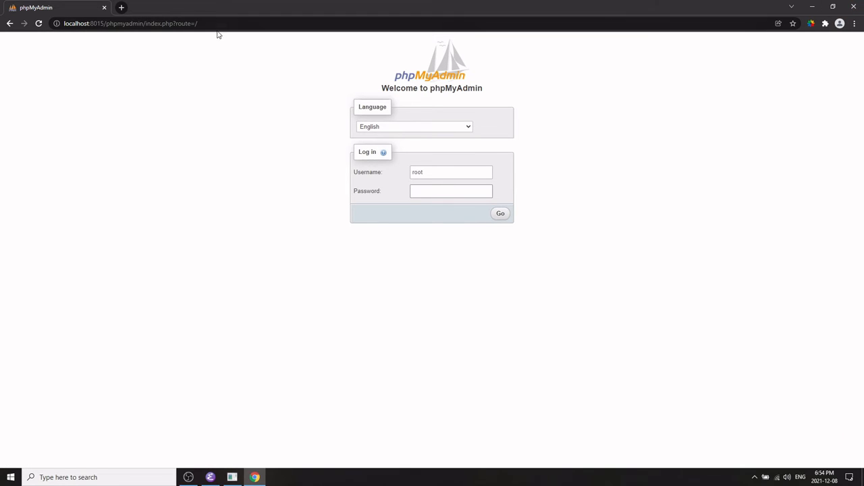
drag(197, 23, 105, 23)
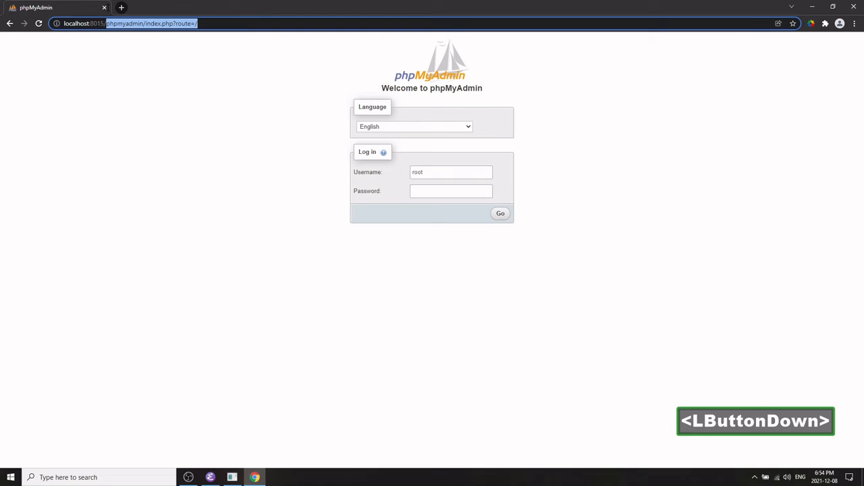
key(BackSpace)
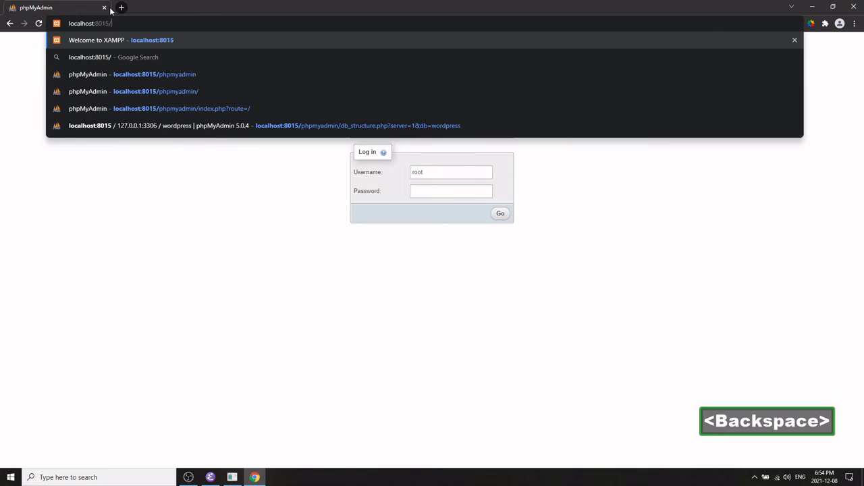
key(Return)
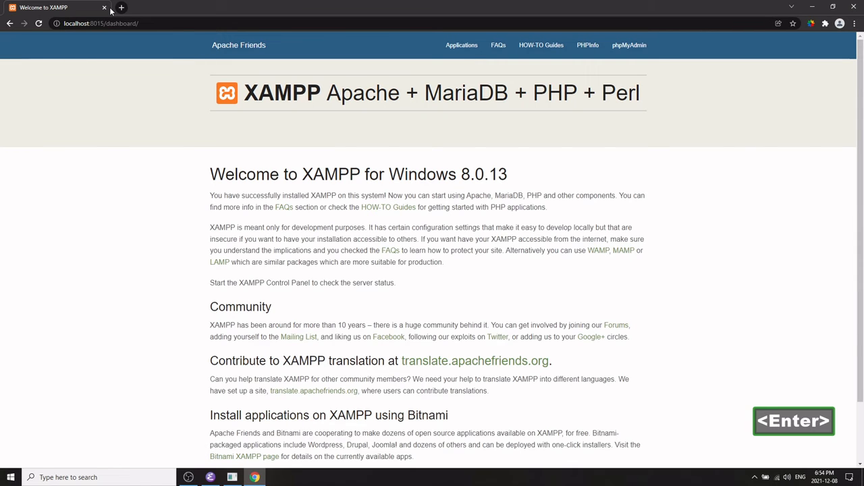
Switch to Emacs and rename index.php in the htdocs folder to index-1.php.
key(alt+Tab)
key(space)
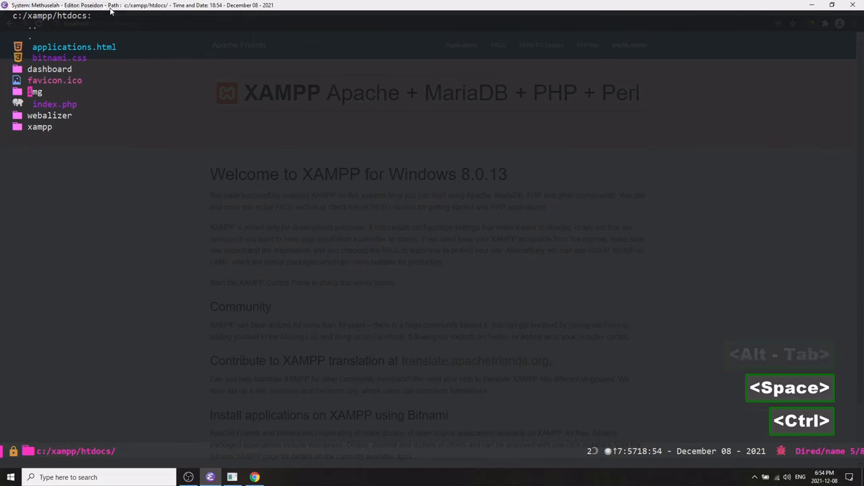
key(ctrl+n)
key(ctrl+n)
text(r)
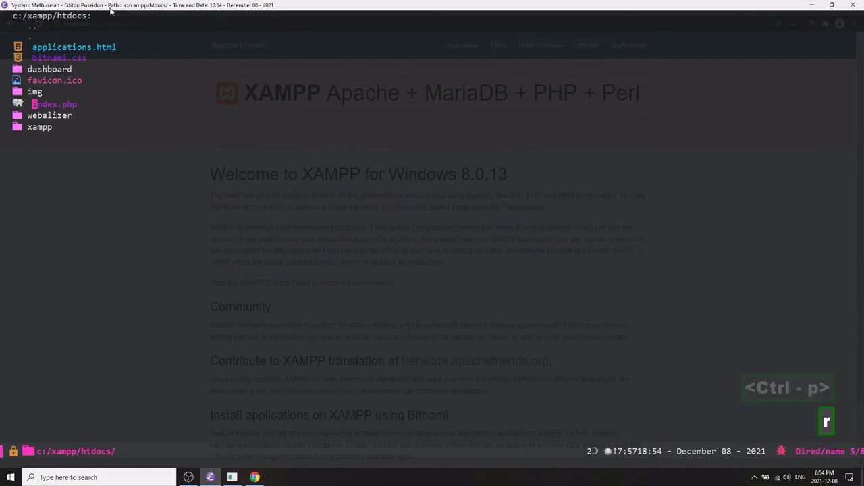
text(index.)
key(BackSpace)
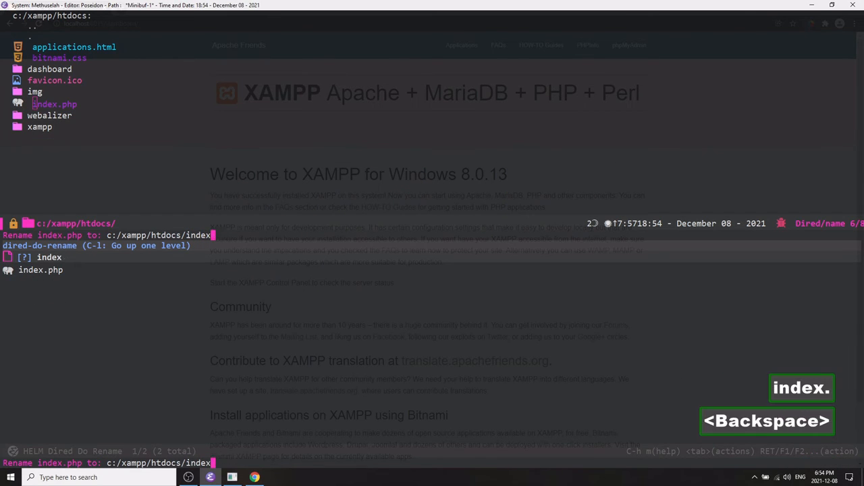
text(-1.php)
key(Return)
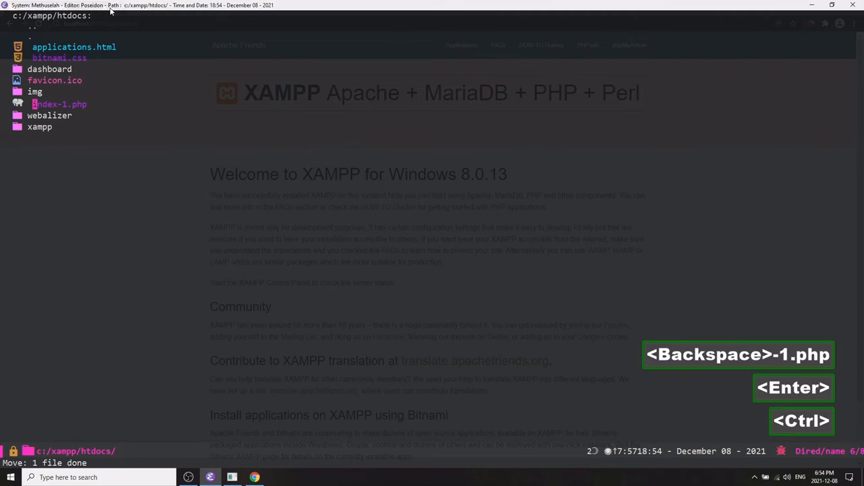
Switch to the browser and load the localhost:8015 root to view the htdocs directory index.
key(alt+Tab)
click(148, 23)
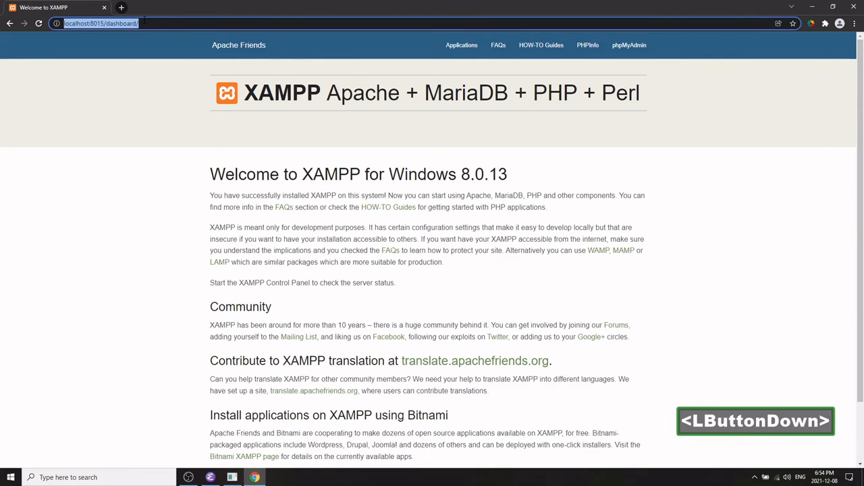
click(145, 22)
key(BackSpace)
key(BackSpace)
key(BackSpace)
key(BackSpace)
key(BackSpace)
key(BackSpace)
key(BackSpace)
key(BackSpace)
key(BackSpace)
key(BackSpace)
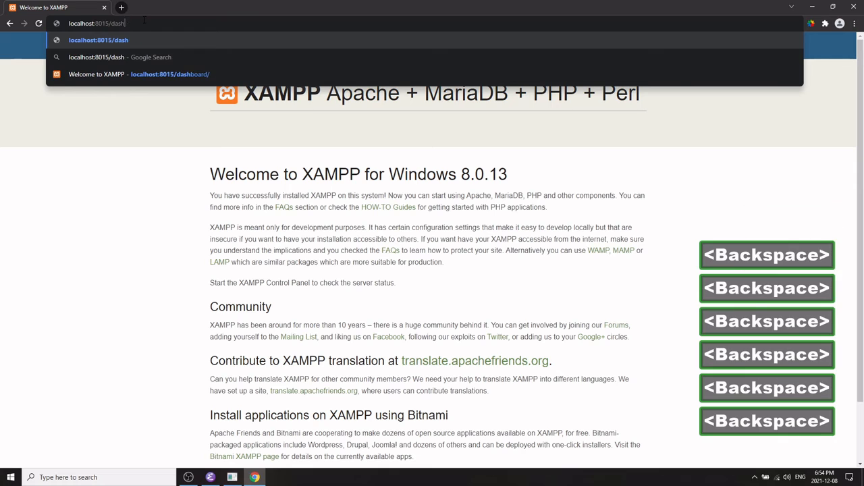
key(Return)
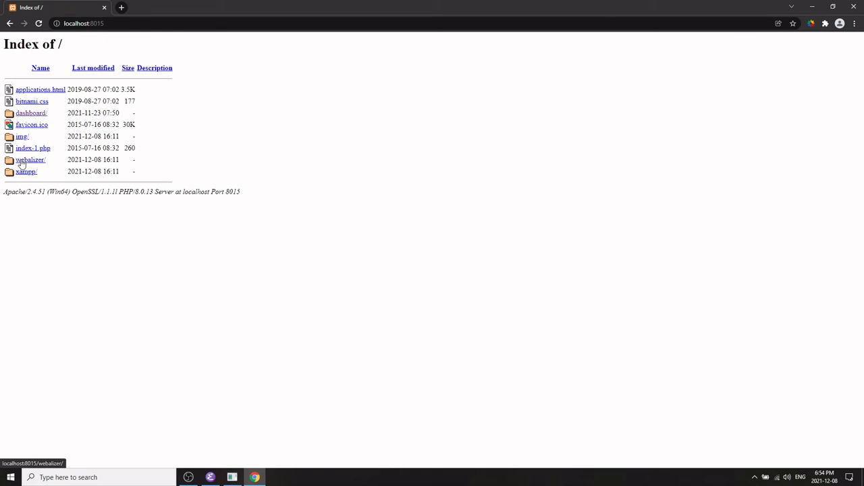
In Emacs, create two new folders named website-1 and website-2 in htdocs.
key(alt+Tab)
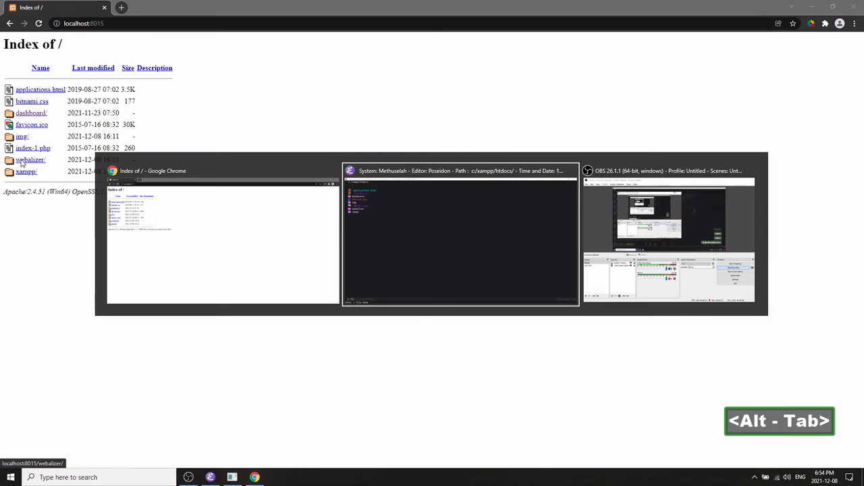
key(ctrl+n)
key(ctrl+p)
key(ctrl+p)
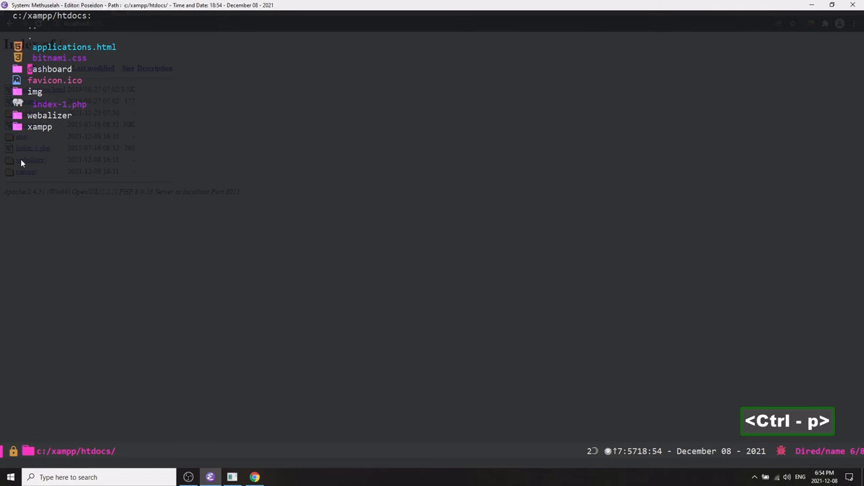
key(ctrl+m)
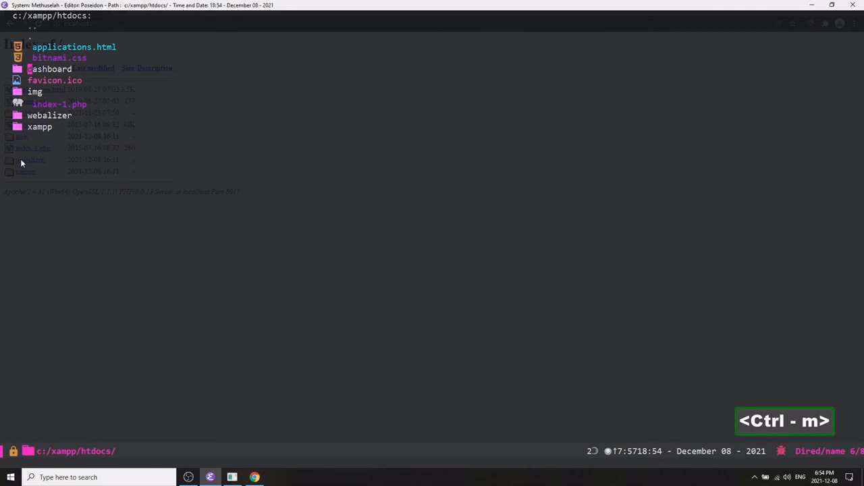
key(d)
key(plus)
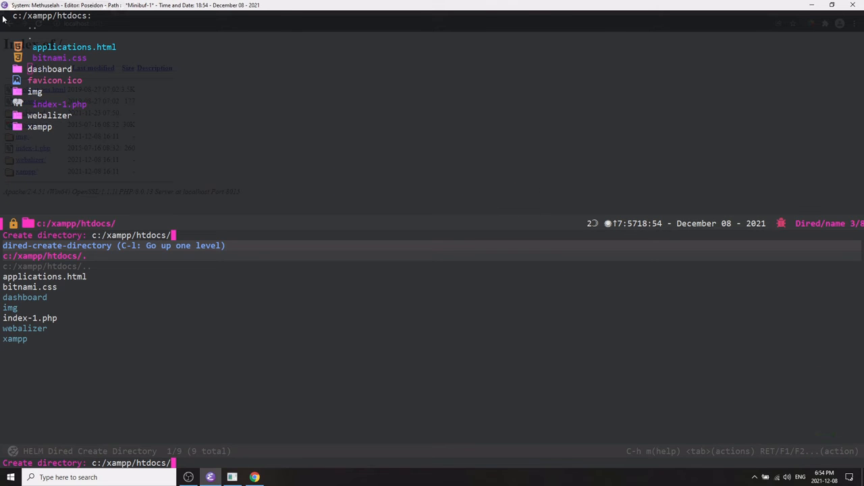
text(website-1)
key(Return)
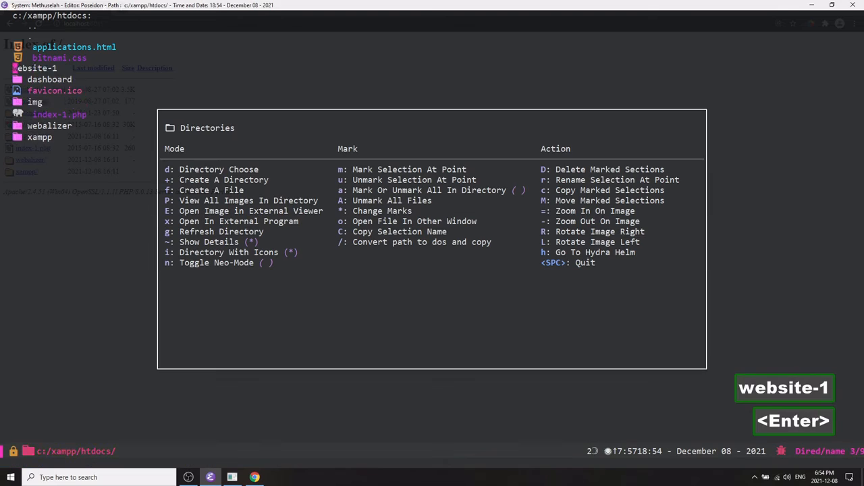
key(plus)
text(w)
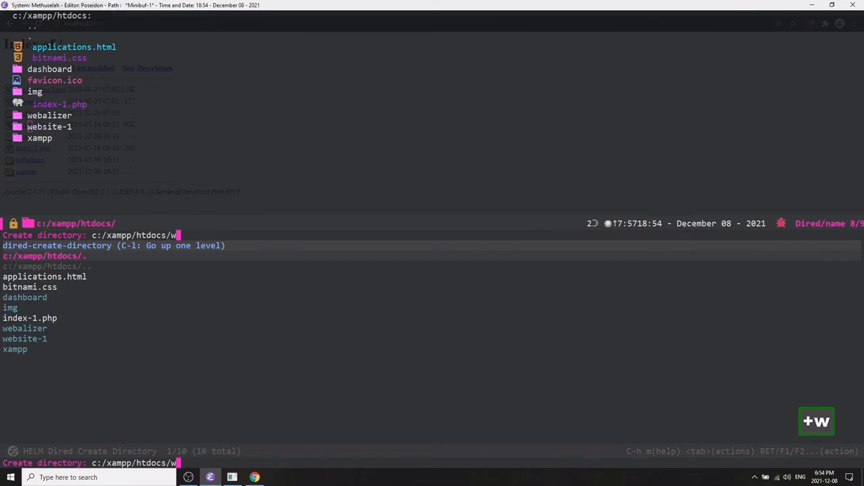
text(ebsite-2)
key(Return)
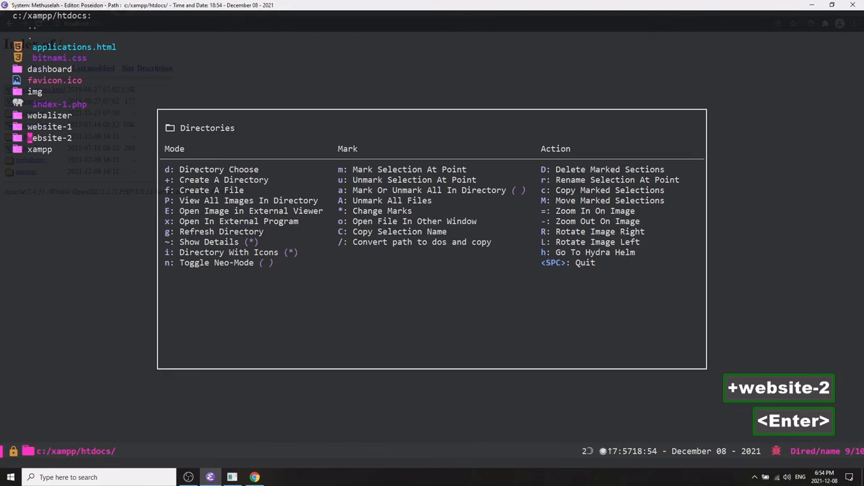
Create an empty file named test.html in the htdocs folder.
key(space)
key(ctrl+p)
key(ctrl+n)
key(ctrl+p)
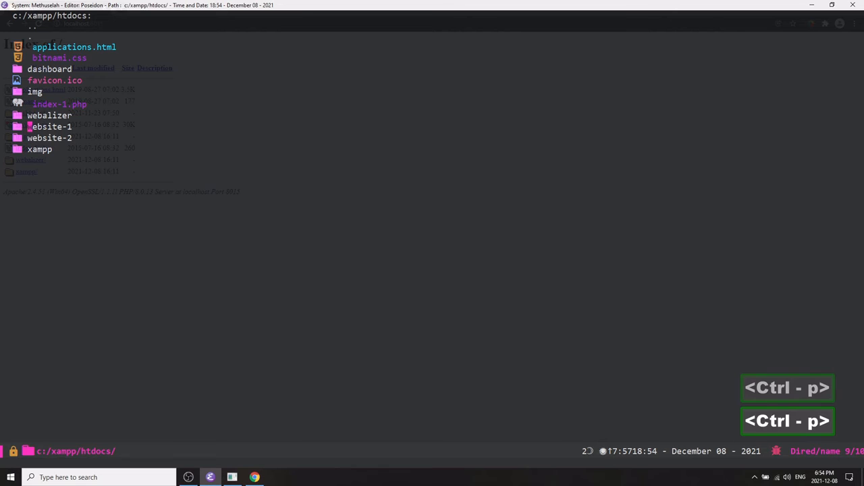
key(ctrl+n)
key(ctrl+m)
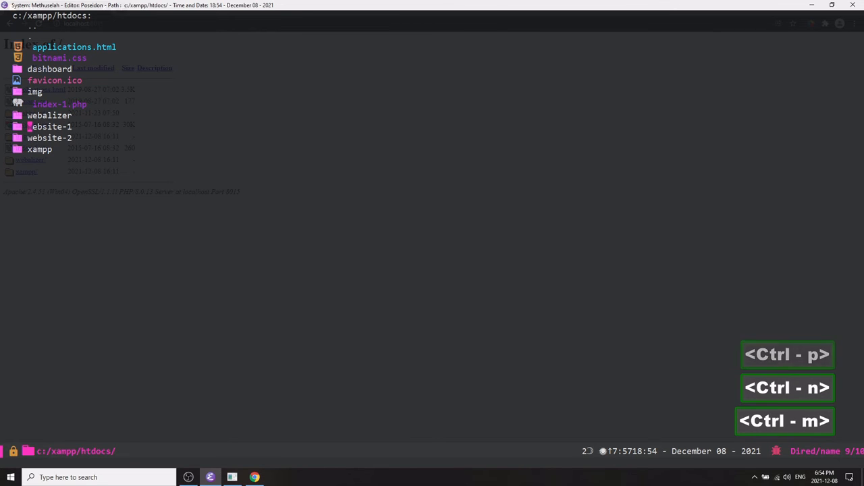
text(df)
text(html)
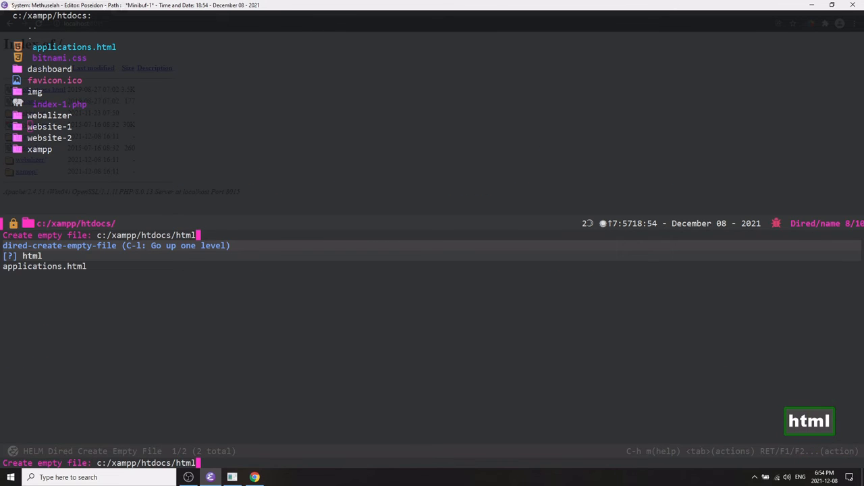
key(BackSpace)
key(BackSpace)
key(BackSpace)
key(BackSpace)
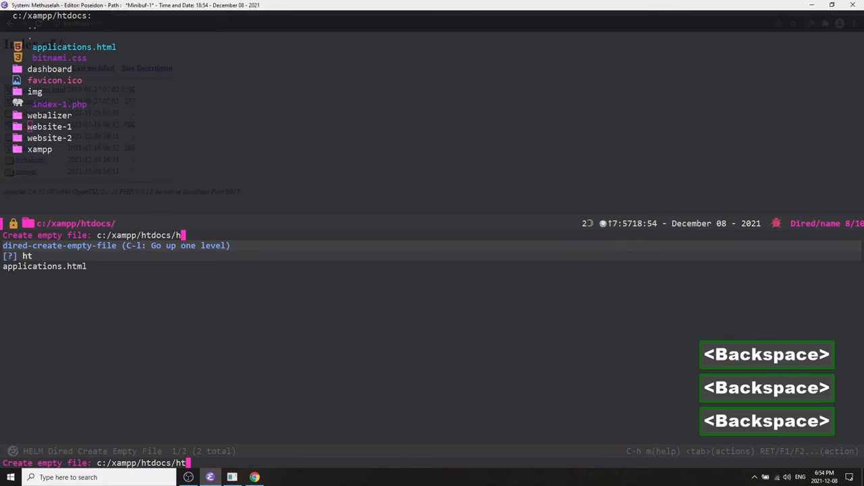
text(test.hom)
key(BackSpace)
key(BackSpace)
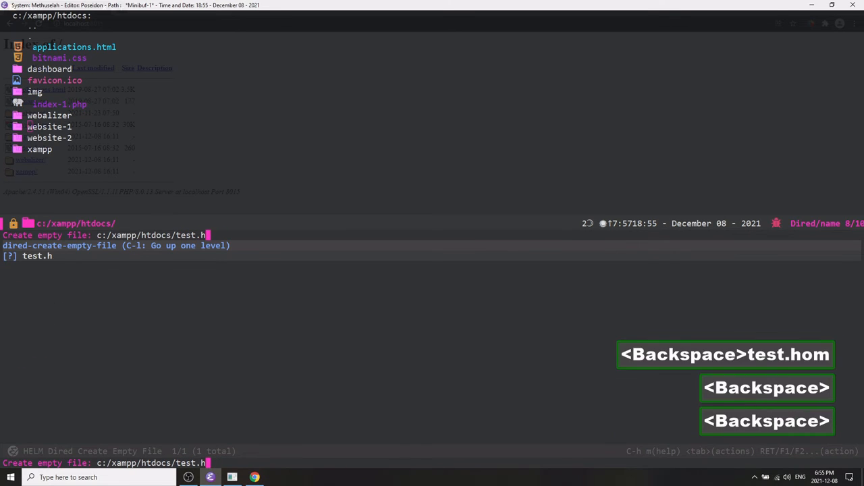
text(tml)
key(Return)
key(space)
Open test.html and switch its buffer to HTML mode.
key(ctrl+n)
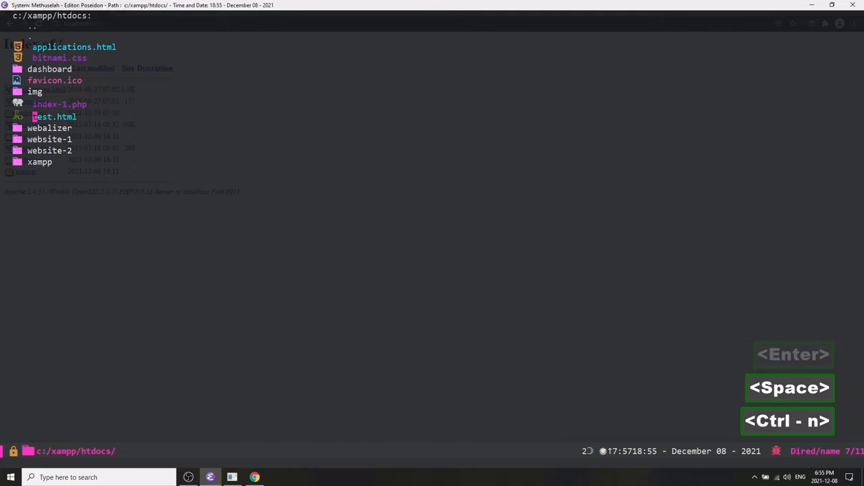
key(Return)
key(ctrl+n)
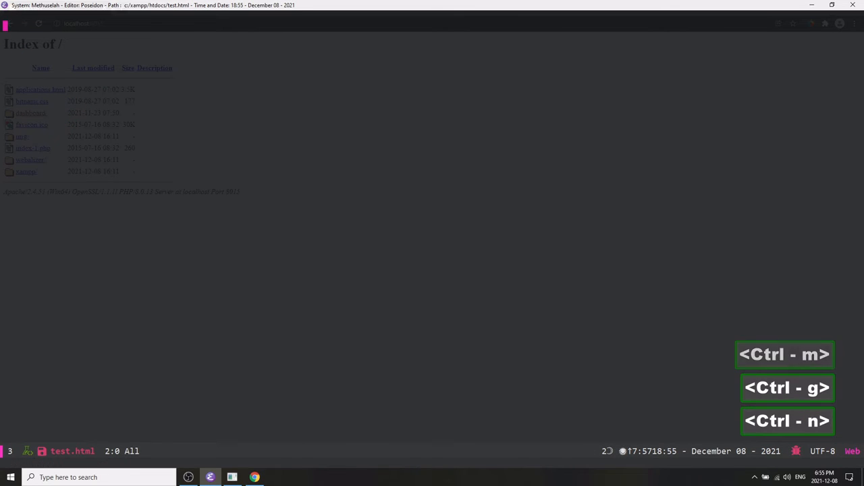
key(ctrl+m)
key(w)
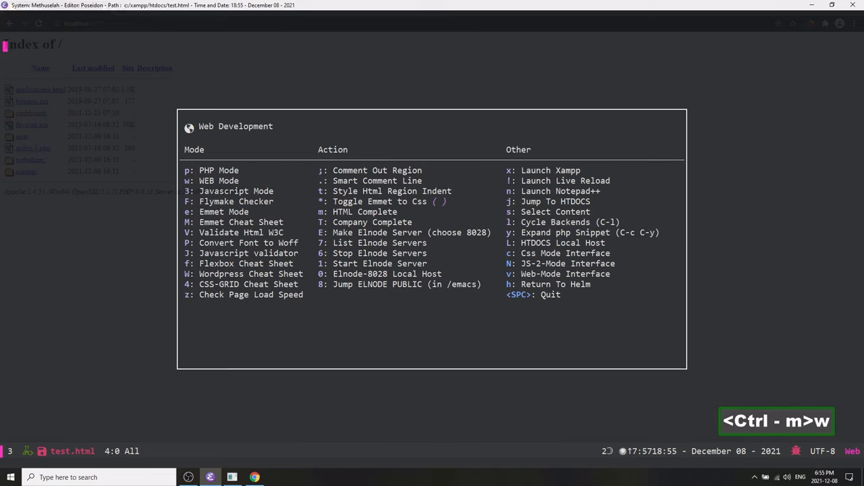
key(space)
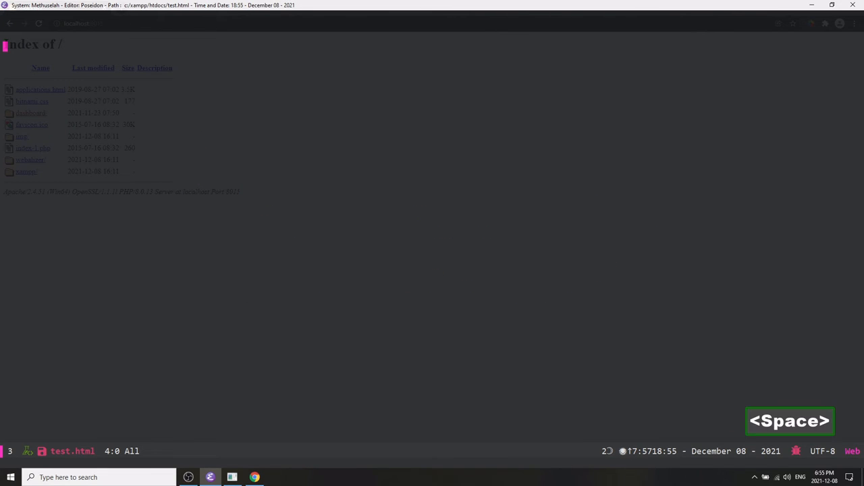
key(ctrl+F3)
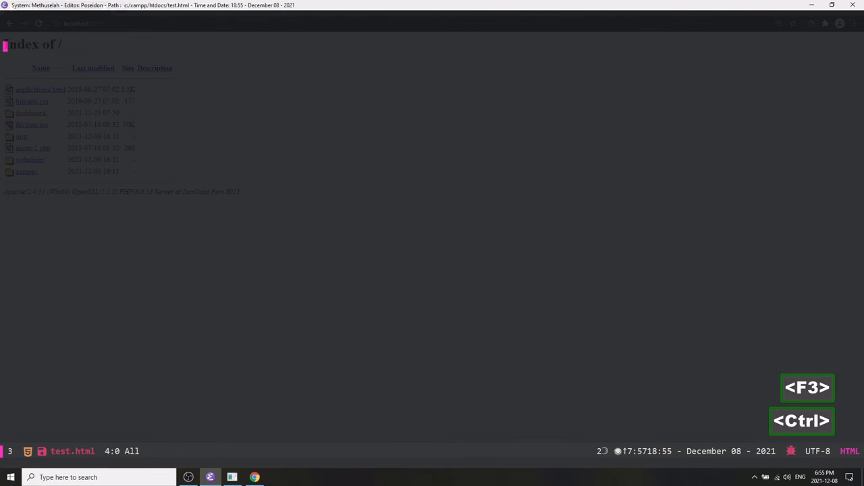
Insert the HTML5 boilerplate snippet at the top of test.html.
key(ctrl+p)
key(ctrl+p)
key(ctrl+p)
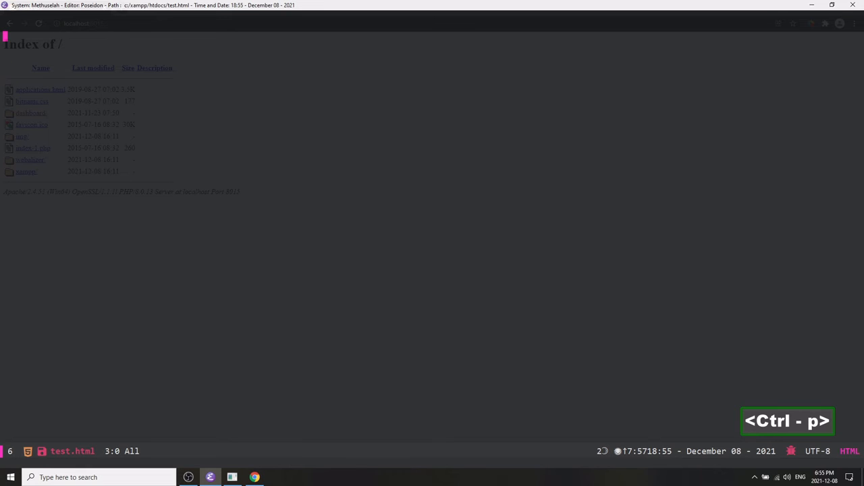
key(ctrl+m)
key(h)
key(shift+t)
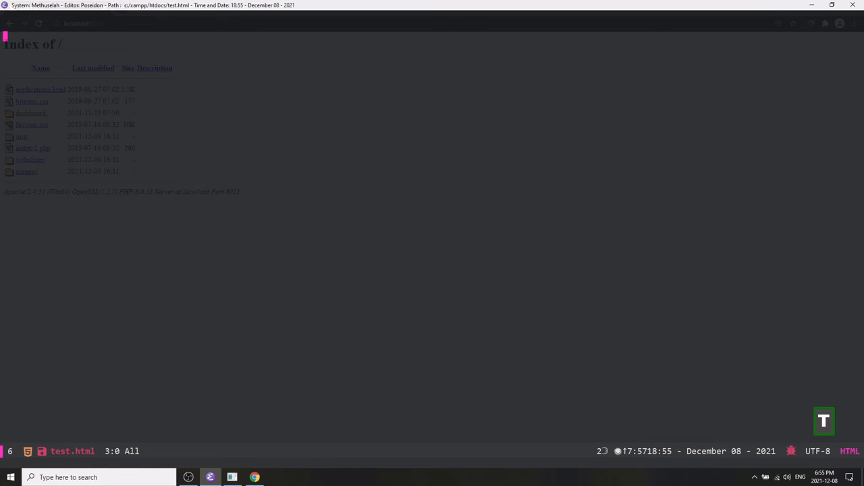
key(ctrl+p)
text(html)
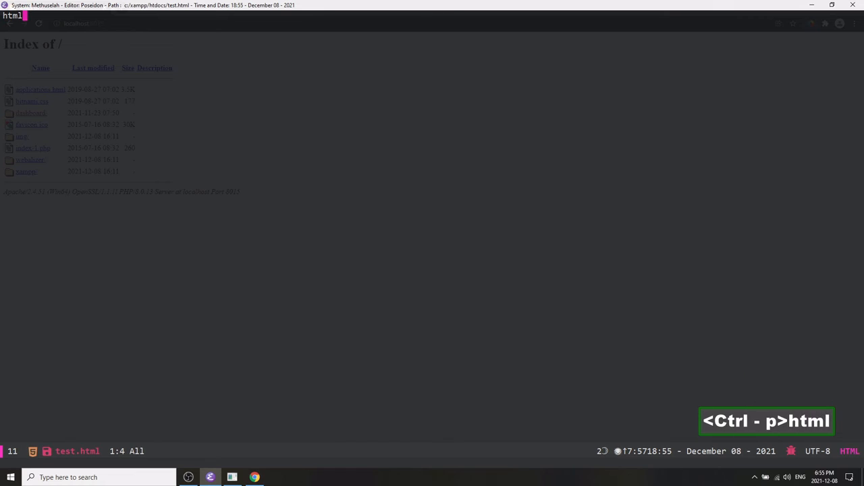
key(ctrl+n)
key(ctrl+i)
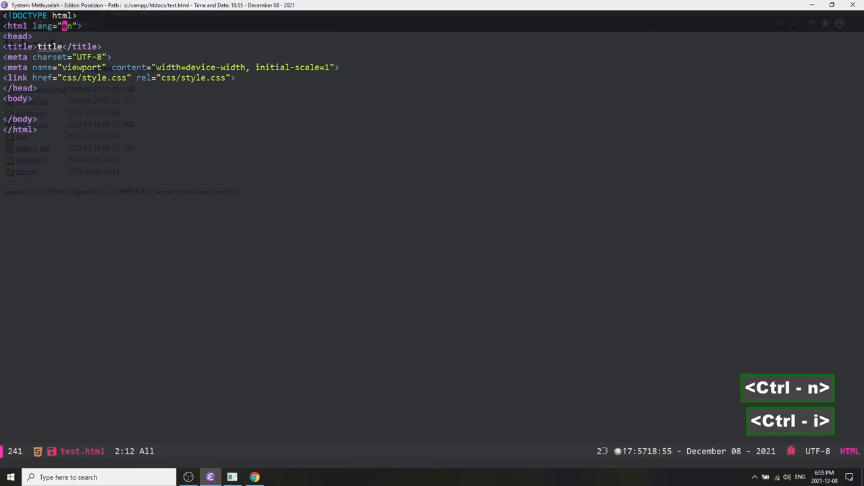
Set the page title to Xampp Configuration.
key(ctrl+i)
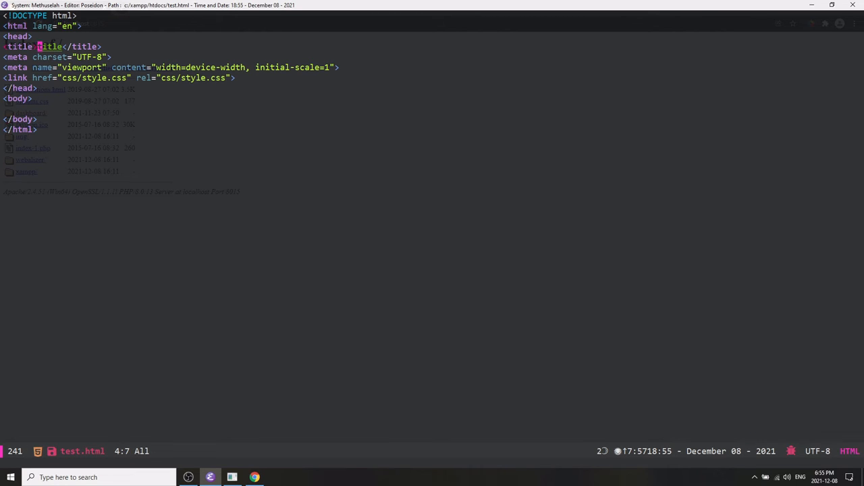
text(Xampp Configu)
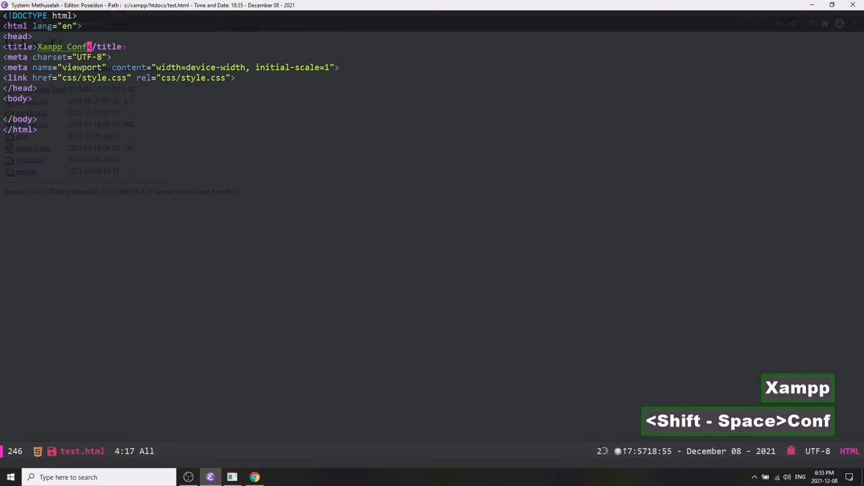
text(ration)
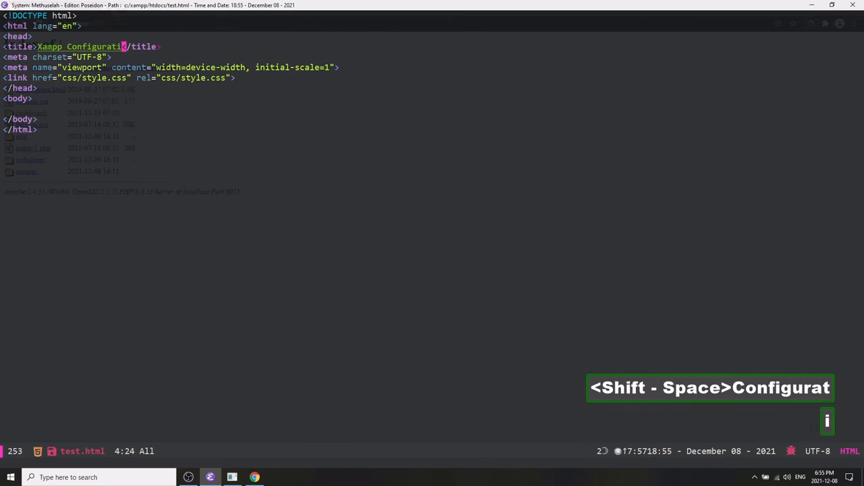
Delete the stylesheet link line from the head and save the file.
key(ctrl+a)
key(ctrl+n)
key(ctrl+n)
key(ctrl+n)
key(ctrl+space)
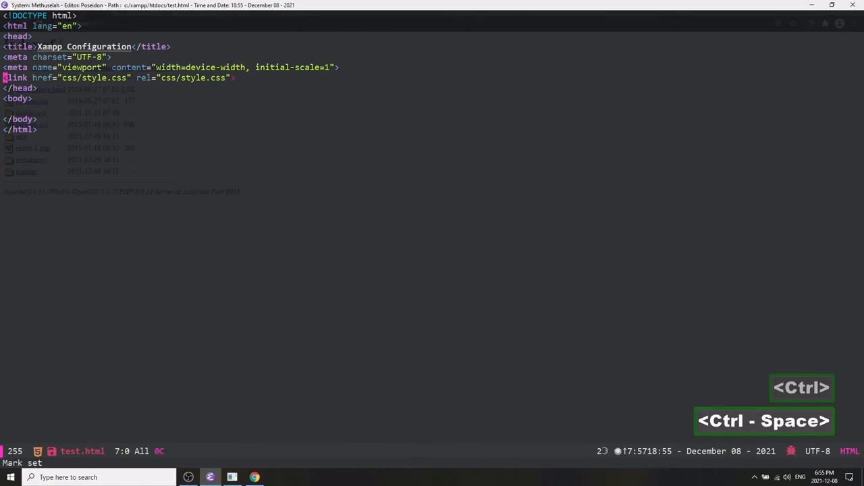
key(ctrl+e)
key(BackSpace)
key(ctrl+x)
key(ctrl+s)
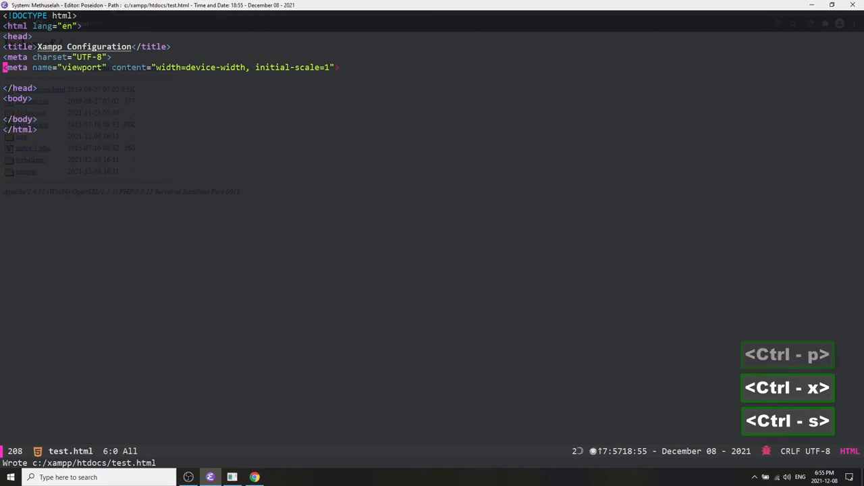
Add blank lines in the body and insert a commented div block with class "class".
key(ctrl+n)
key(ctrl+n)
key(ctrl+p)
key(ctrl+p)
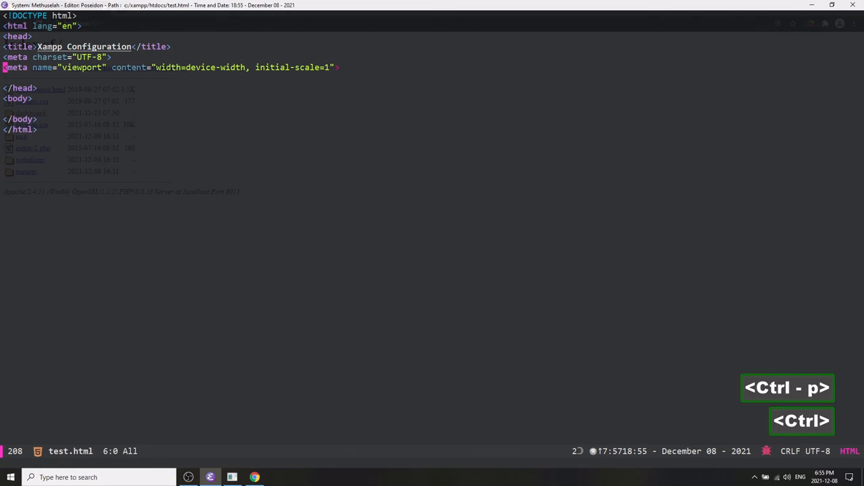
key(Return)
key(Return)
key(Return)
key(Return)
key(ctrl+p)
key(ctrl+p)
key(ctrl+p)
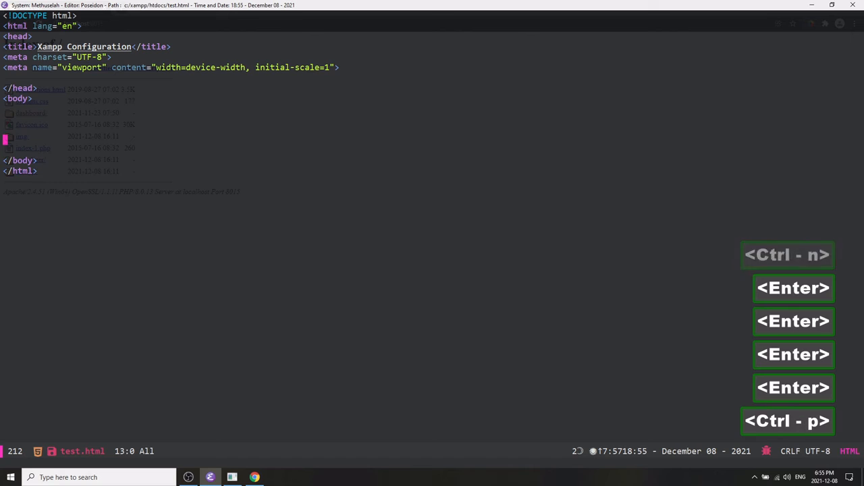
text(div)
key(ctrl+n)
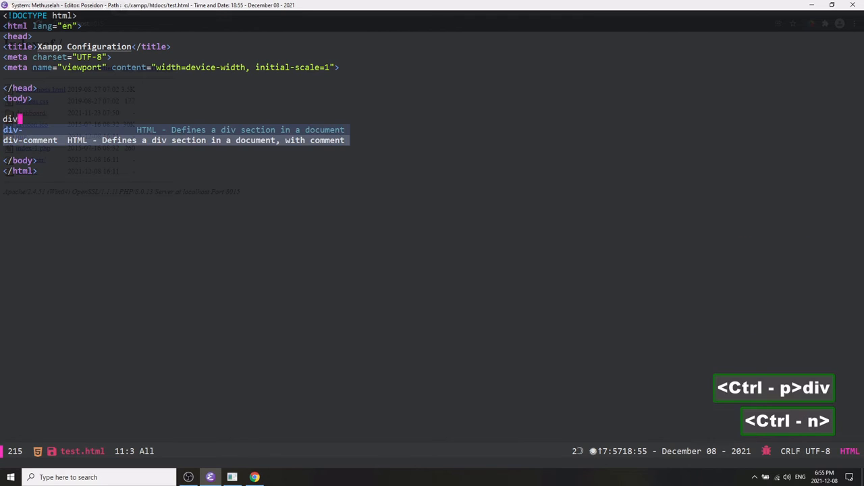
key(ctrl+i)
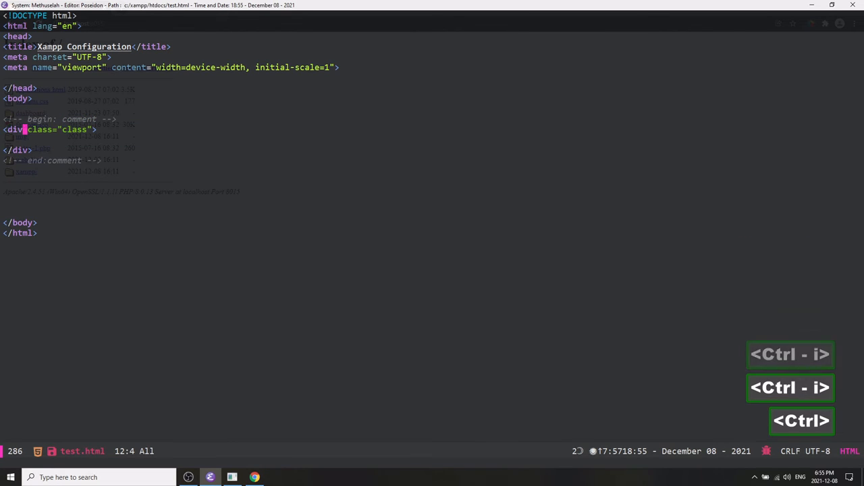
key(ctrl+i)
key(ctrl+i)
key(ctrl+n)
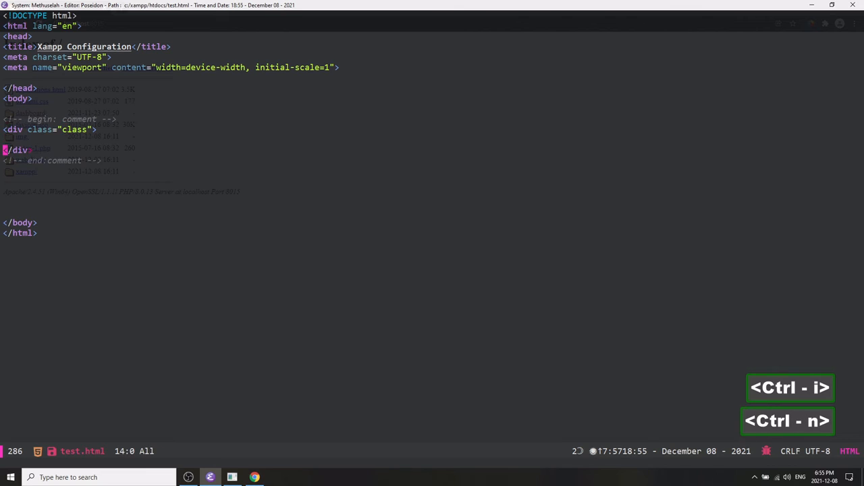
Insert a paragraph element inside the div and open space within it.
key(ctrl+p)
key(Return)
key(Return)
key(Return)
key(ctrl+p)
key(ctrl+n)
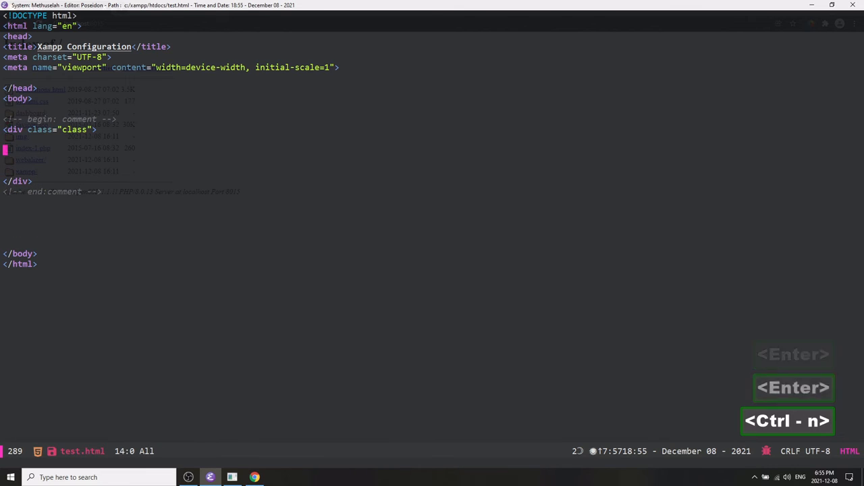
text(para)
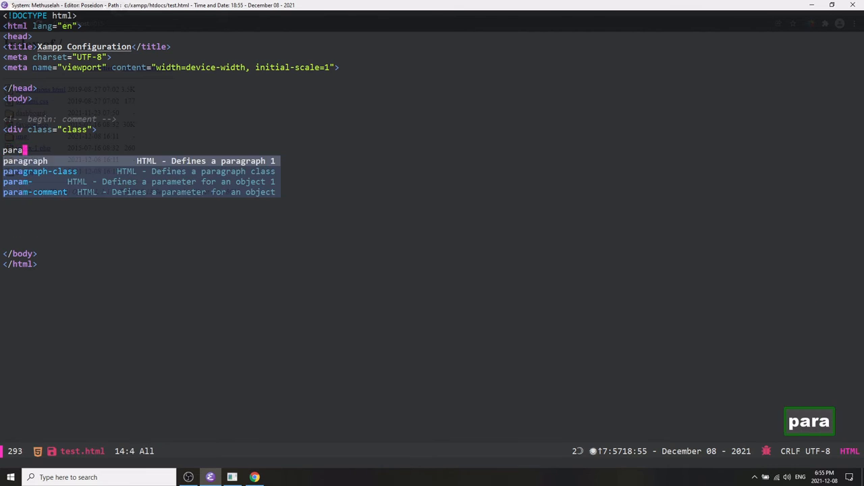
key(ctrl+n)
key(ctrl+p)
key(ctrl+i)
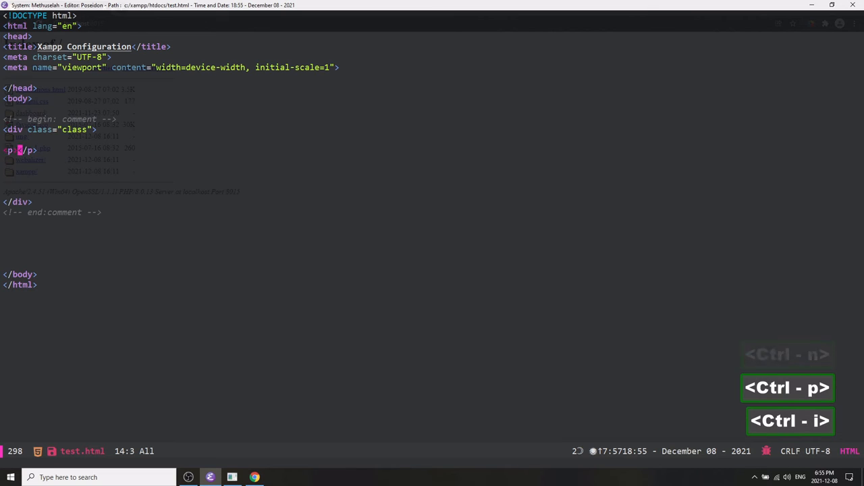
key(Return)
key(Return)
key(Return)
key(ctrl+p)
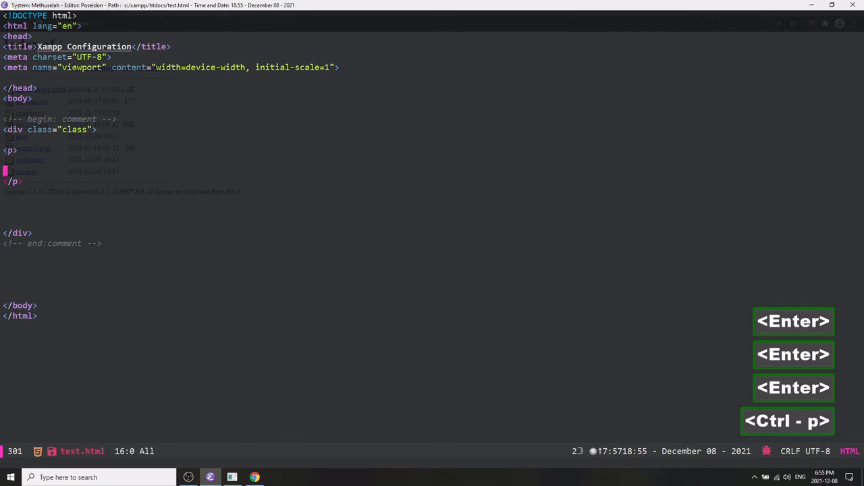
Enable Emmet mode in the current buffer from the Web Development menu.
key(ctrl+m)
key(w)
key(e)
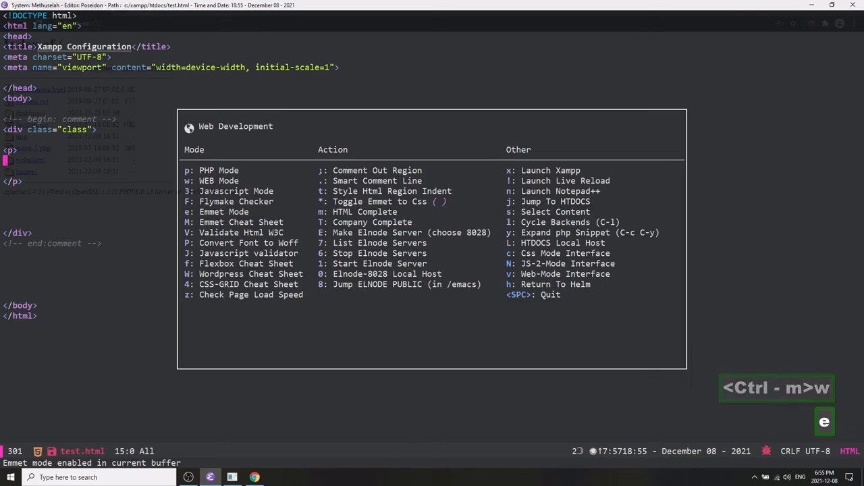
key(l)
key(space)
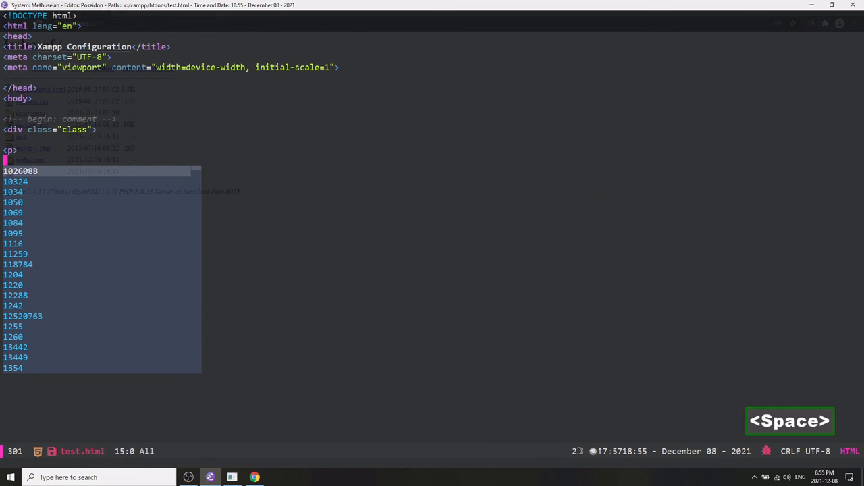
Generate one paragraph of lorem ipsum text inside the paragraph with the Emmet abbreviation lorem*1.
text(lorem-)
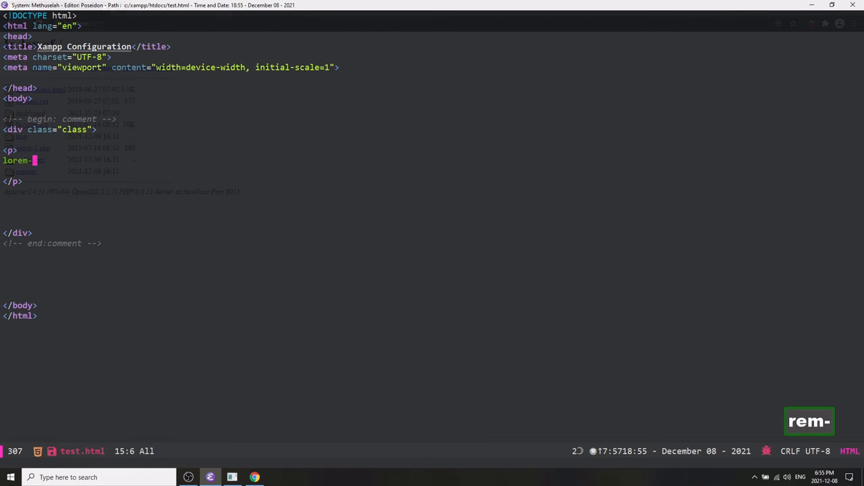
key(BackSpace)
text(!)
key(BackSpace)
text(#)
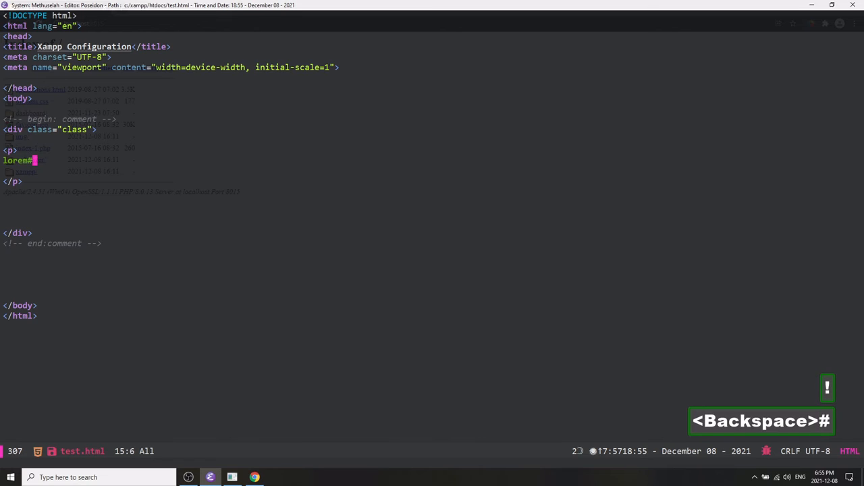
key(BackSpace)
text(*)
key(BackSpace)
text(*1)
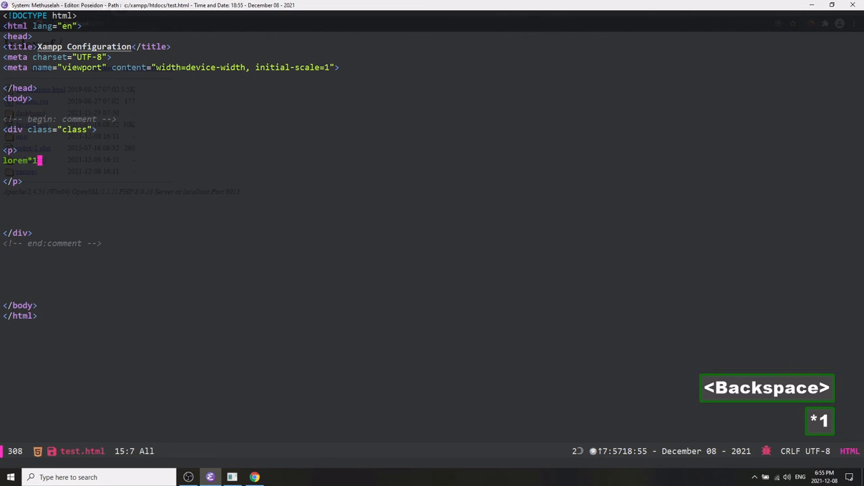
key(ctrl+j)
Join the lorem text onto the paragraph's opening tag line and remove the blank lines around it.
key(ctrl+a)
key(ctrl+p)
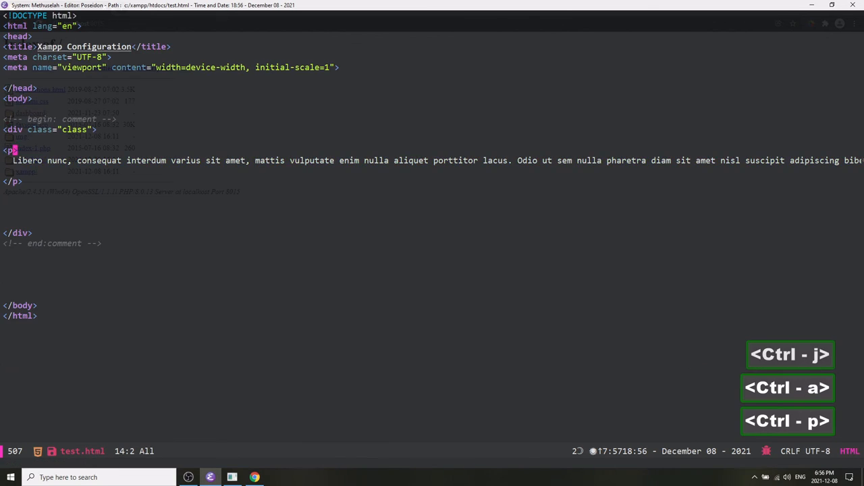
key(ctrl+e)
key(ctrl+d)
key(ctrl+e)
key(ctrl+d)
key(ctrl+a)
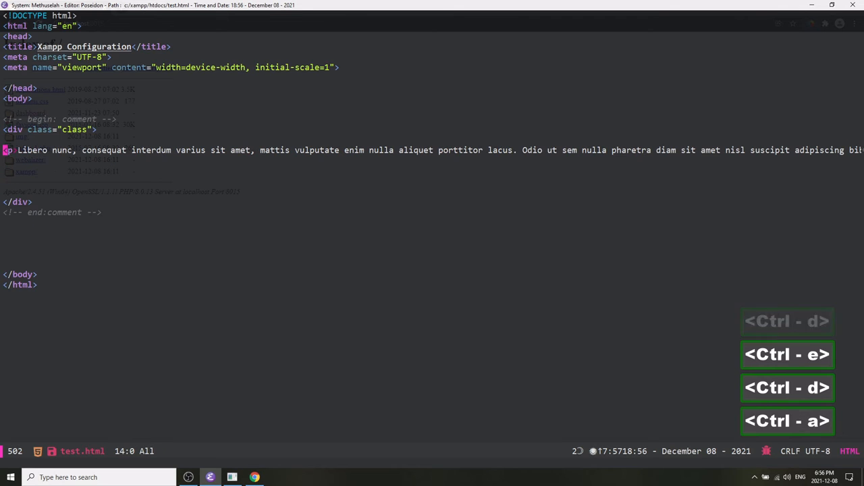
key(ctrl+n)
key(ctrl+d)
key(ctrl+d)
key(ctrl+d)
key(ctrl+p)
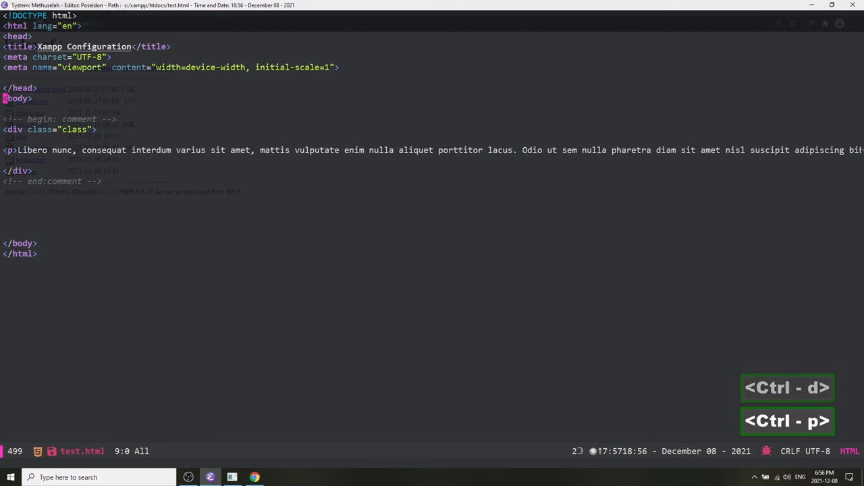
Add a style element in the head with blank lines inside it.
key(Return)
key(Return)
key(Return)
key(ctrl+p)
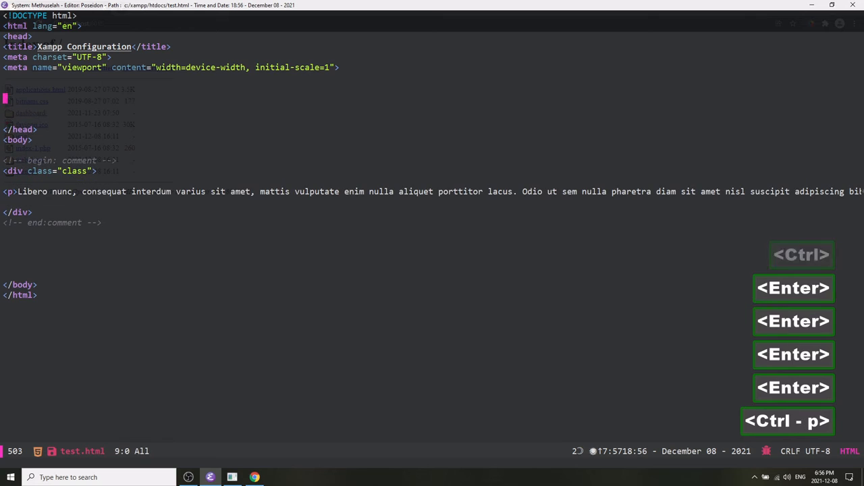
key(ctrl+p)
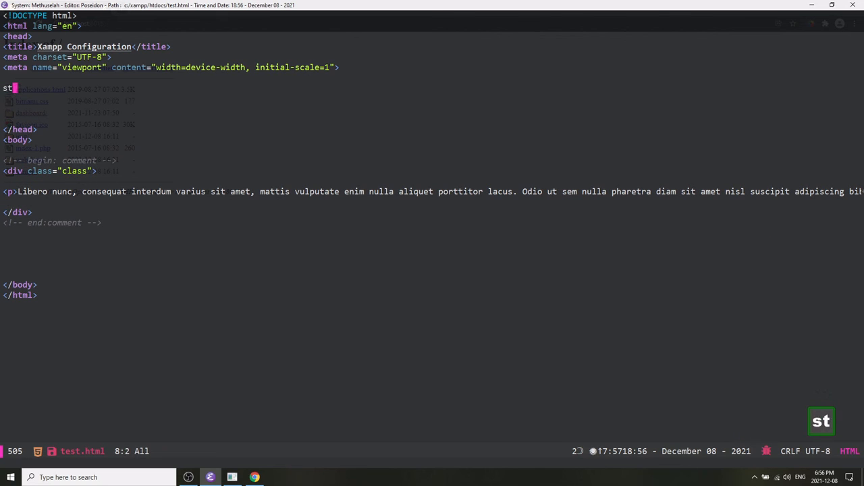
text(styel)
key(BackSpace)
key(BackSpace)
text(le)
key(ctrl+i)
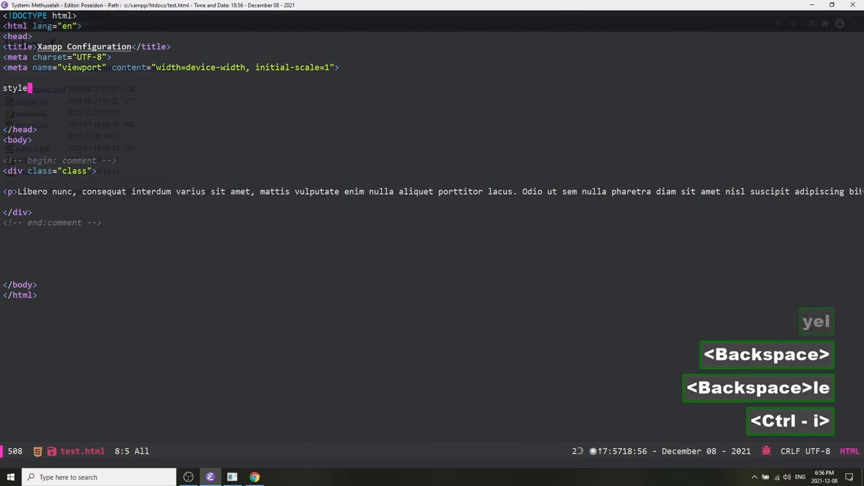
key(ctrl+p)
key(ctrl+n)
key(Return)
key(Return)
key(Return)
key(Return)
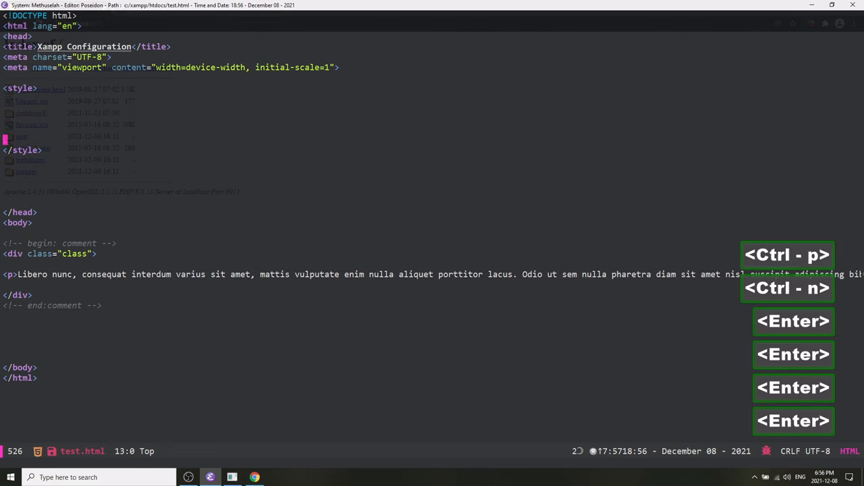
Start a body rule inside the style element and close the debugger backtrace buffer.
key(ctrl+p)
key(ctrl+p)
key(ctrl+p)
key(ctrl+p)
text(body{)
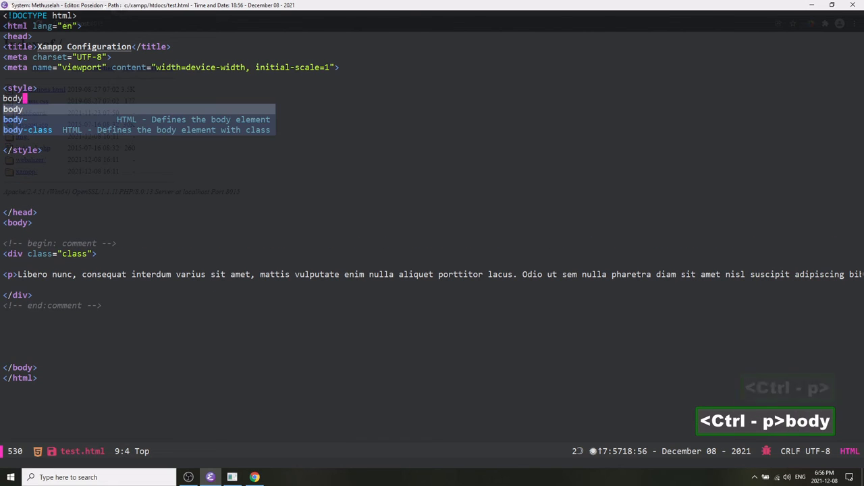
key(Return)
key(Return)
key(Return)
key(Return)
Set the body rule's background to blue.
key(ctrl+p)
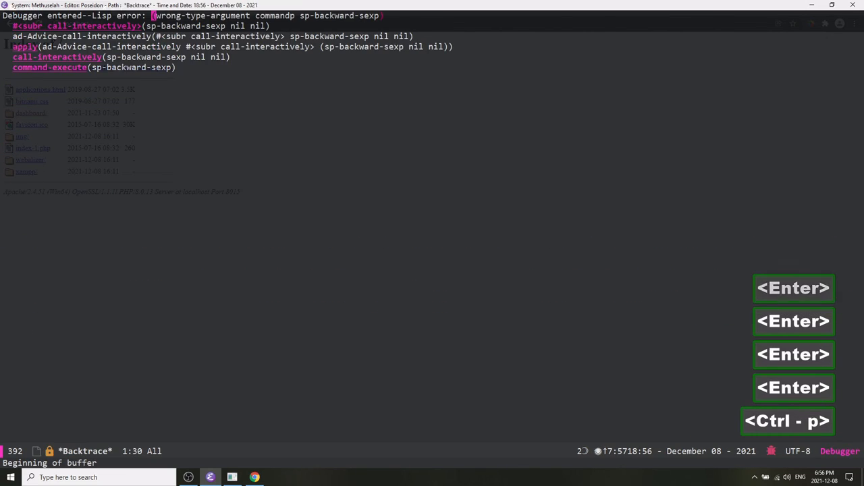
key(ctrl+x)
key(k)
key(Return)
key(ctrl+p)
key(ctrl+p)
key(ctrl+p)
key(ctrl+p)
text(body{)
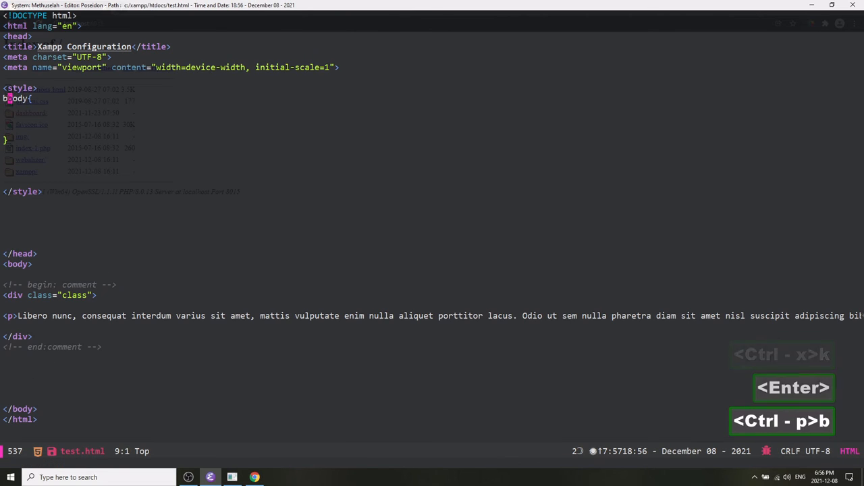
key(BackSpace)
key(ctrl+n)
text(backgroun)
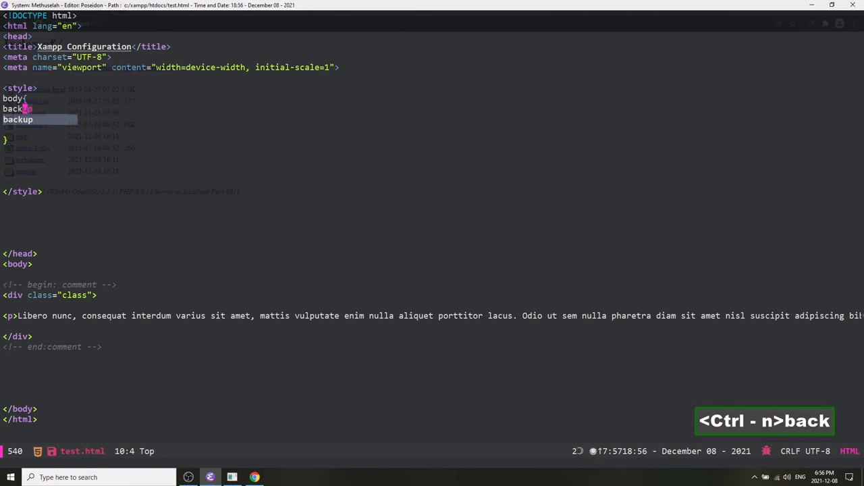
text(d:)
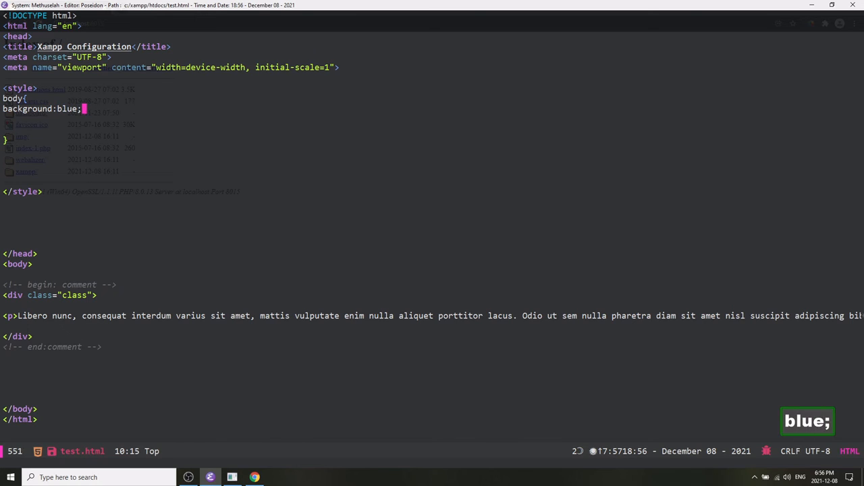
text(blue;)
Complete the blue background declaration and remove the blank lines before the body rule's closing brace.
key(ctrl+n)
key(Return)
key(Return)
key(Return)
key(ctrl+p)
key(ctrl+p)
key(ctrl+p)
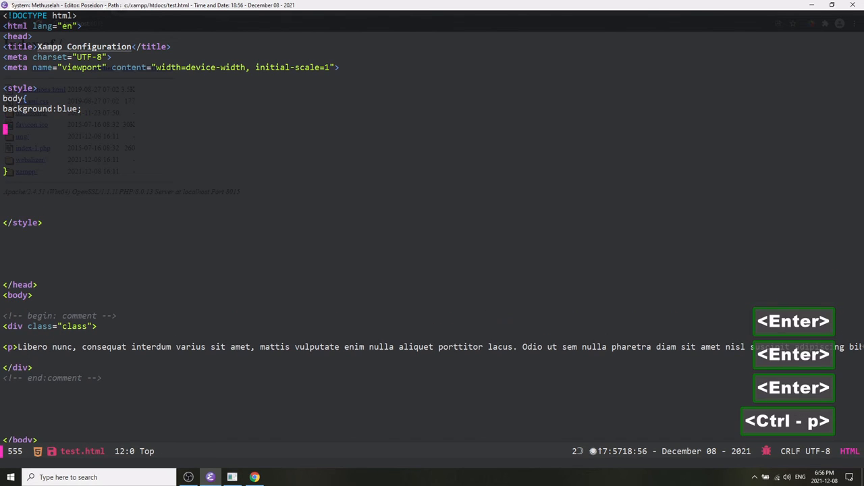
key(ctrl+d)
key(ctrl+d)
key(ctrl+d)
key(ctrl+d)
key(ctrl+d)
Start a .class > p rule below the body rule, leaving blank lines inside its braces.
key(ctrl+n)
key(ctrl+n)
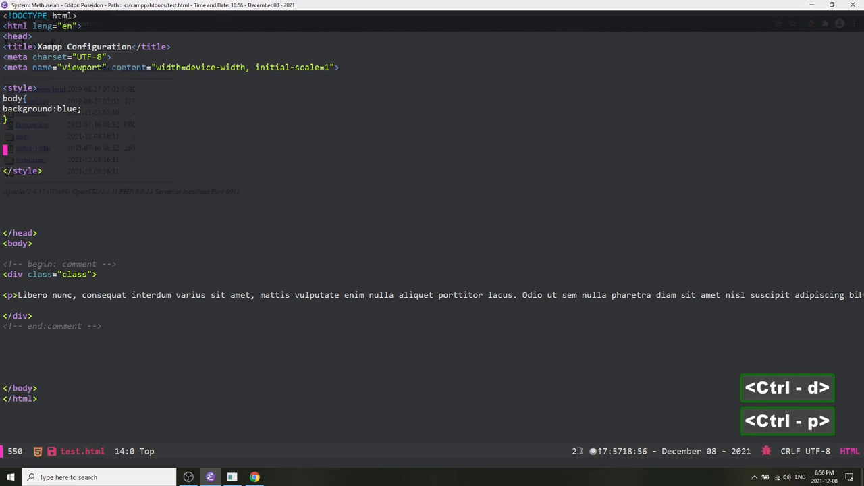
key(Return)
key(Return)
key(Return)
key(ctrl+p)
key(ctrl+p)
key(ctrl+p)
text(.c)
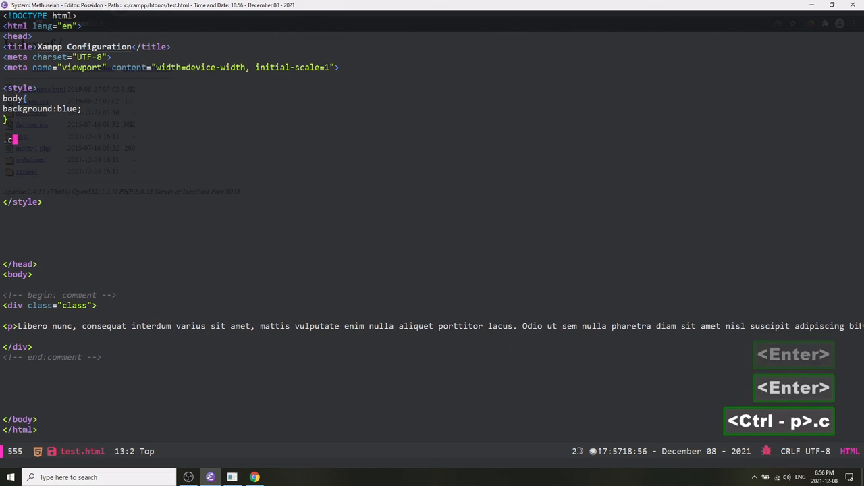
text(la)
key(BackSpace)
text(lass >)
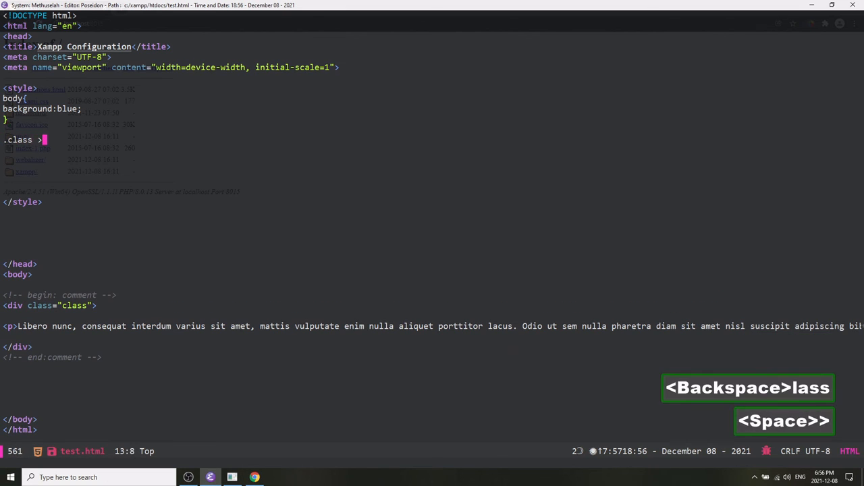
text( p {)
key(Return)
key(Return)
key(Return)
key(Return)
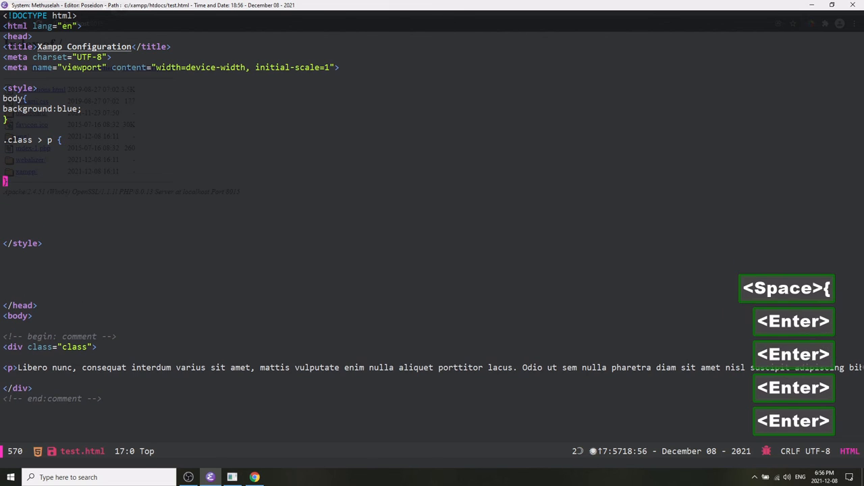
Add max-width:50% and background:white declarations to the .class > p rule.
key(ctrl+p)
key(ctrl+p)
key(ctrl+p)
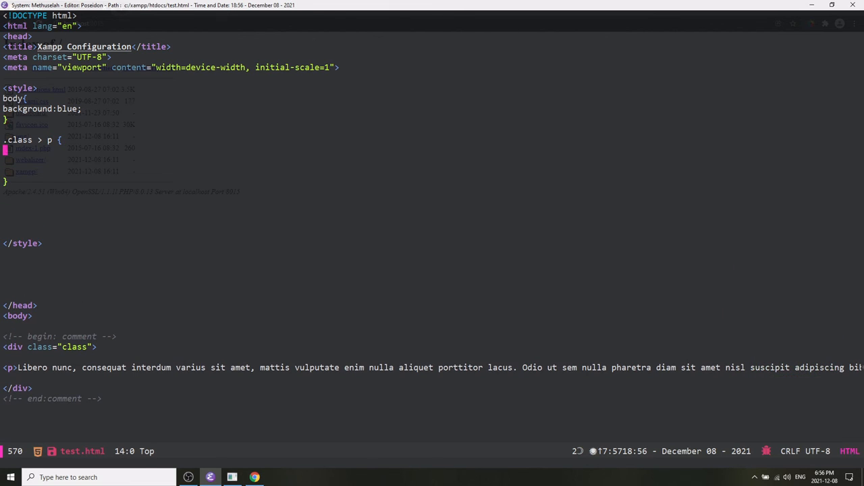
text(max-width)
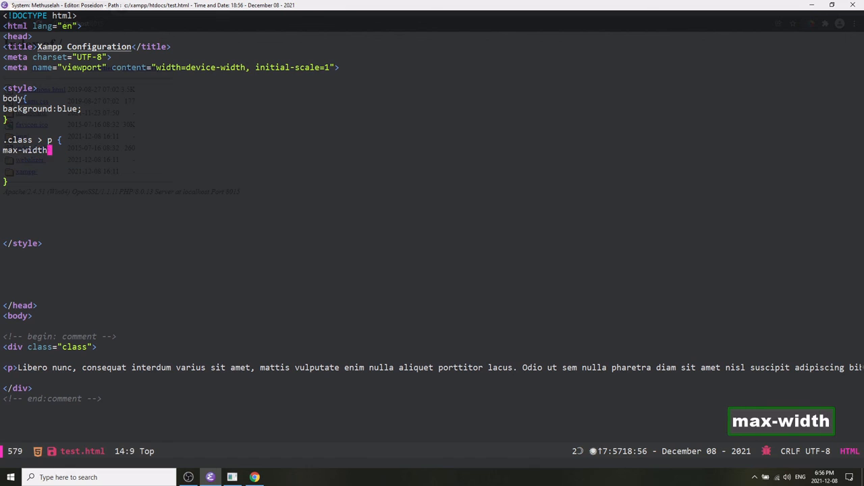
text(:50%)
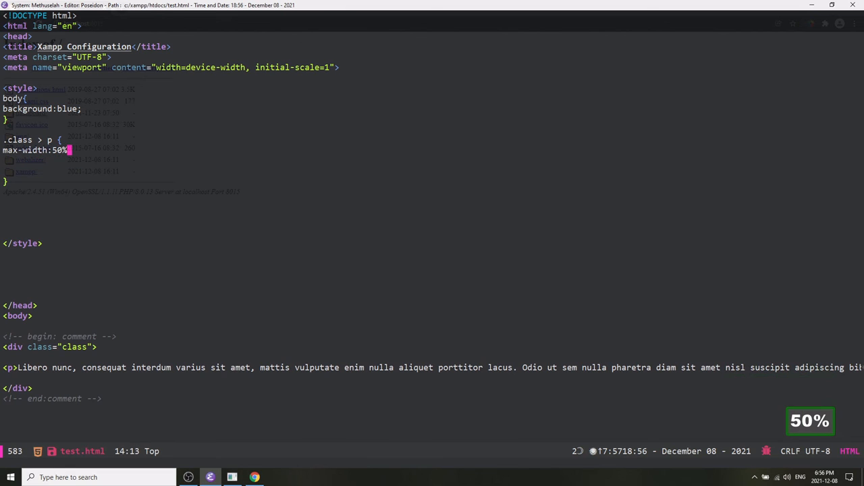
text(;)
key(ctrl+n)
key(Return)
key(Return)
key(ctrl+p)
key(ctrl+p)
text(b)
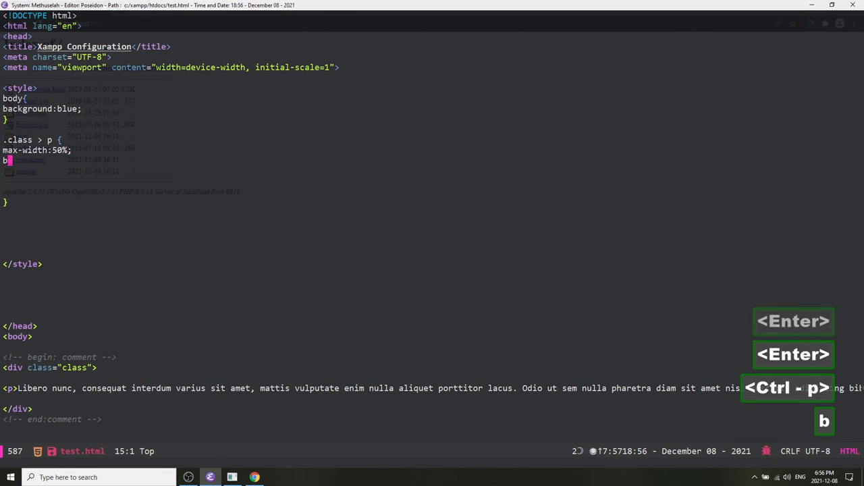
text(ack)
key(BackSpace)
key(BackSpace)
text(ackground)
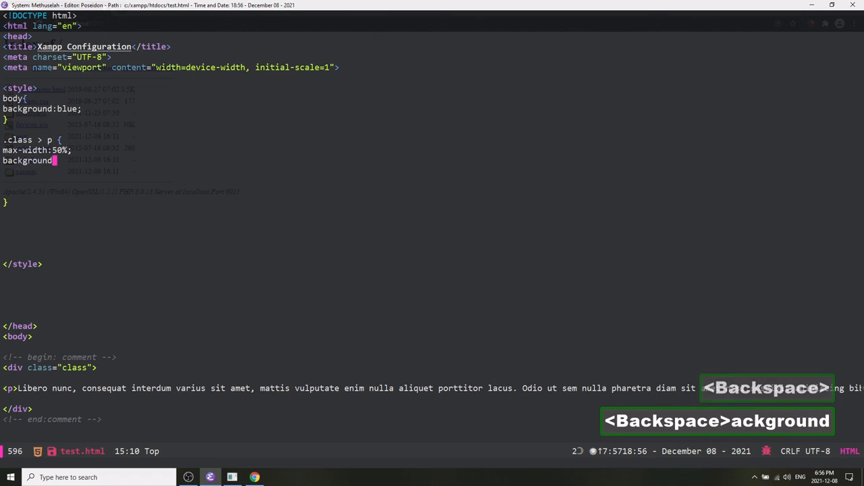
text(:white;)
Add color:red and font-size:2rem declarations to the .class > p rule.
key(ctrl+n)
key(Return)
key(Return)
key(Return)
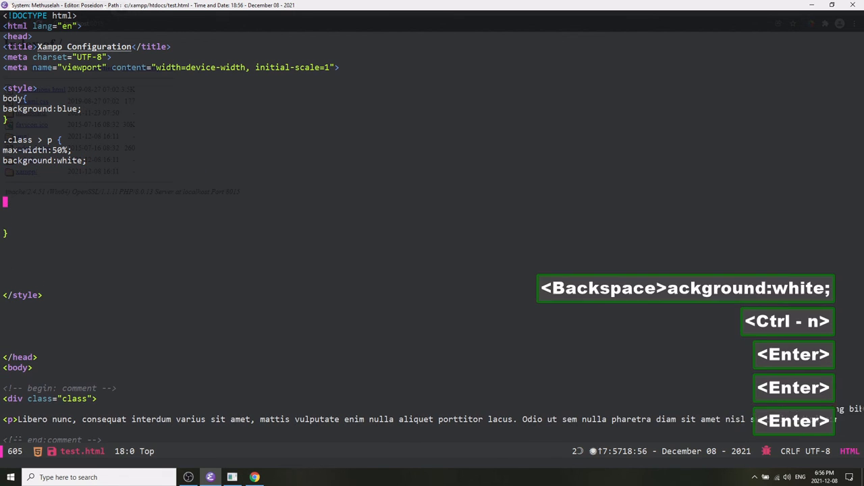
key(ctrl+p)
key(ctrl+p)
text(col)
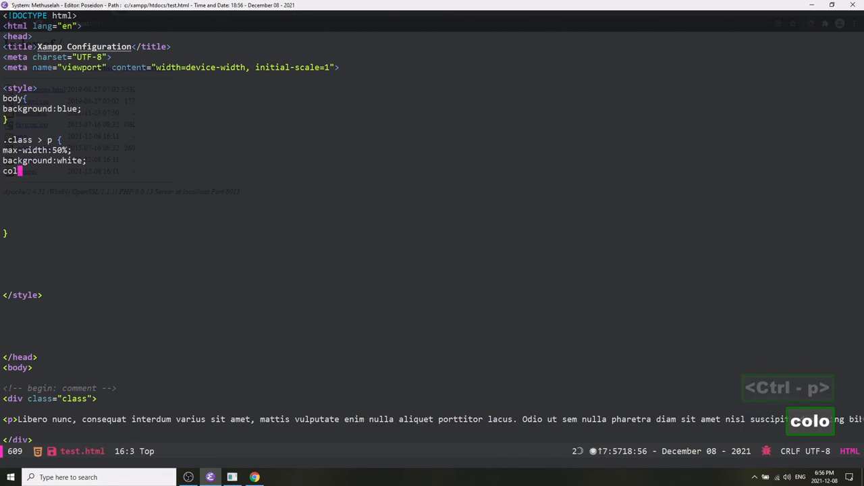
text(or:red;)
key(ctrl+n)
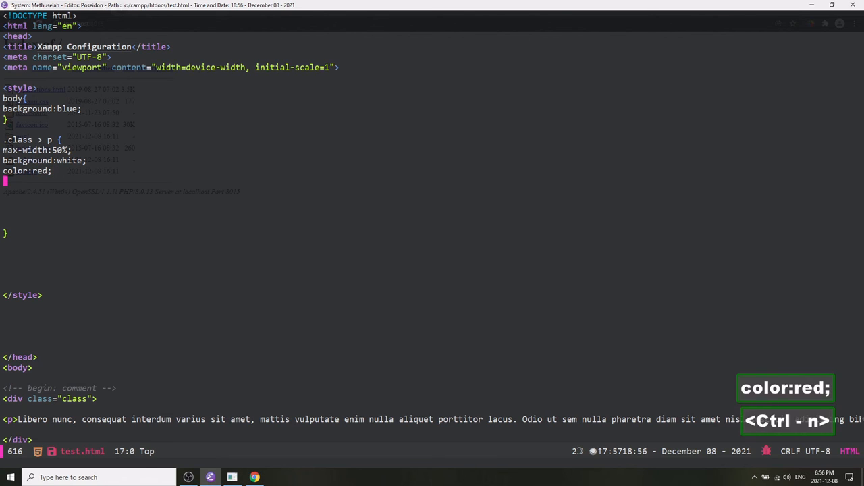
key(Return)
key(Return)
key(ctrl+p)
key(ctrl+p)
text(font-)
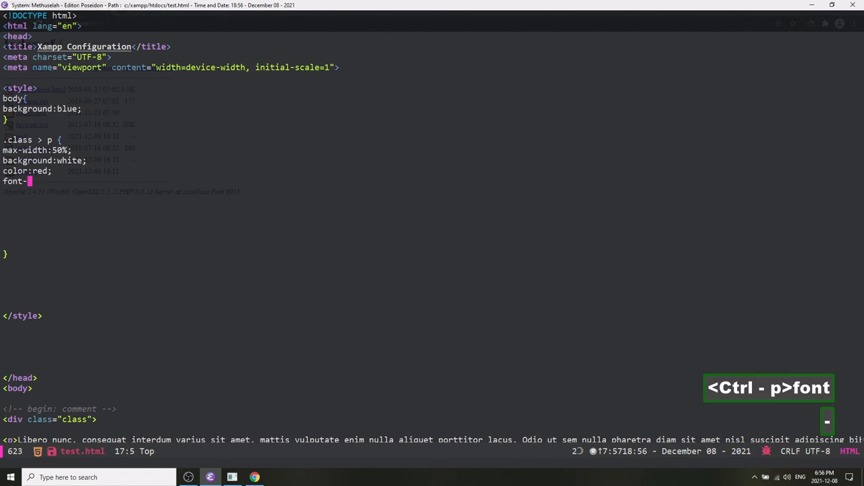
text(size:2)
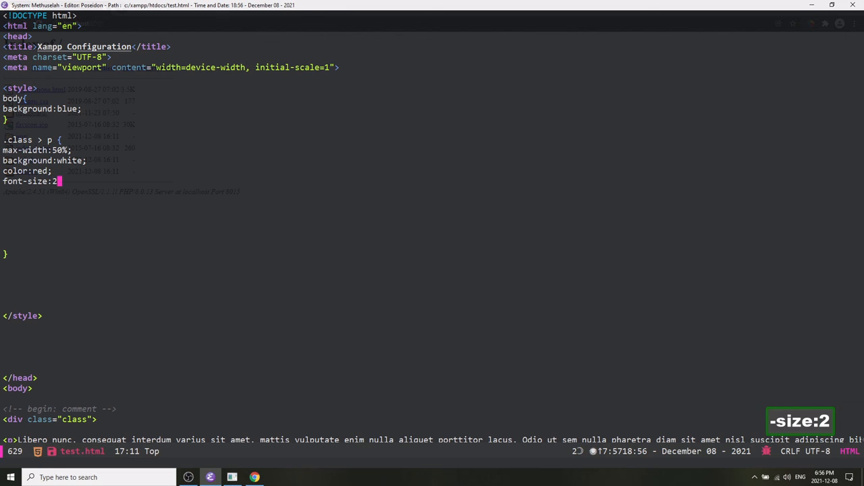
text(rem;)
Add the declaration margin: 0rem auto 0rem auto; to the .class > p rule.
key(ctrl+n)
key(ctrl+d)
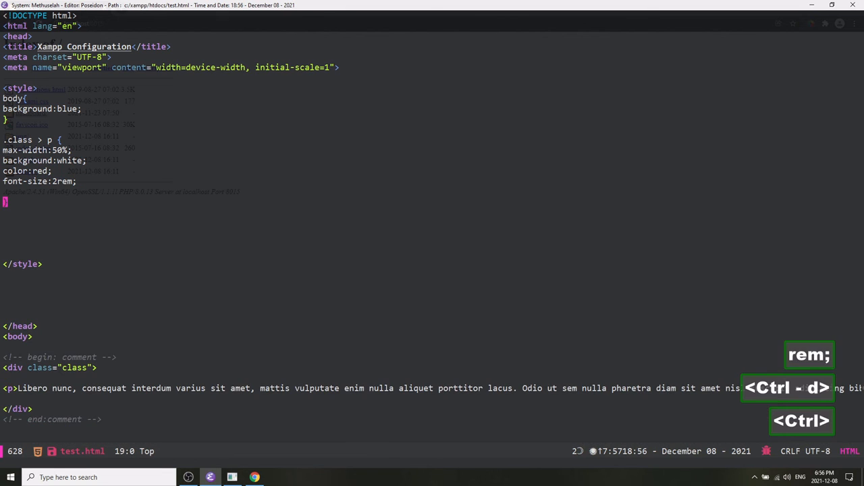
key(ctrl+p)
key(ctrl+n)
key(ctrl+n)
key(ctrl+n)
key(ctrl+n)
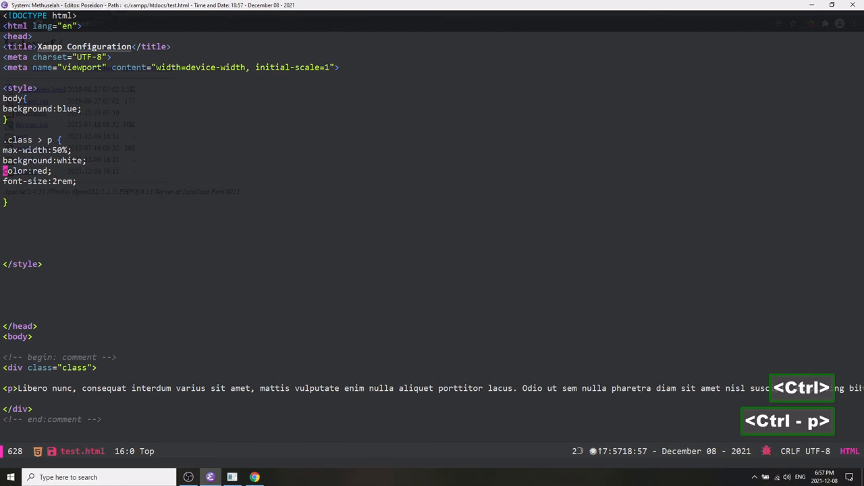
key(ctrl+n)
key(ctrl+n)
key(ctrl+n)
key(ctrl+n)
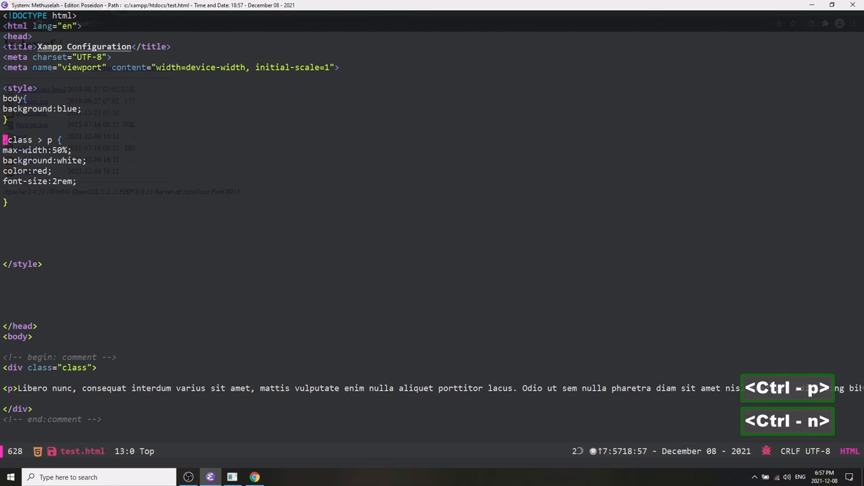
key(Return)
key(Return)
key(ctrl+p)
key(ctrl+p)
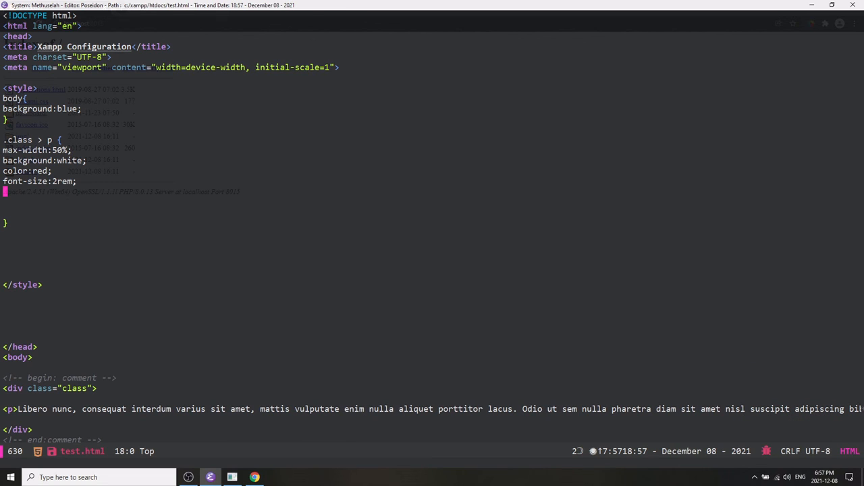
text(margin: )
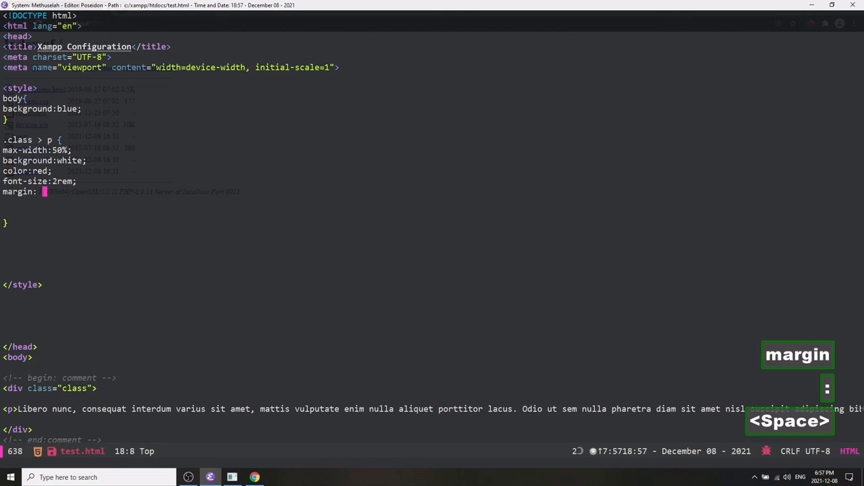
text(0rem auto 0rem auto;)
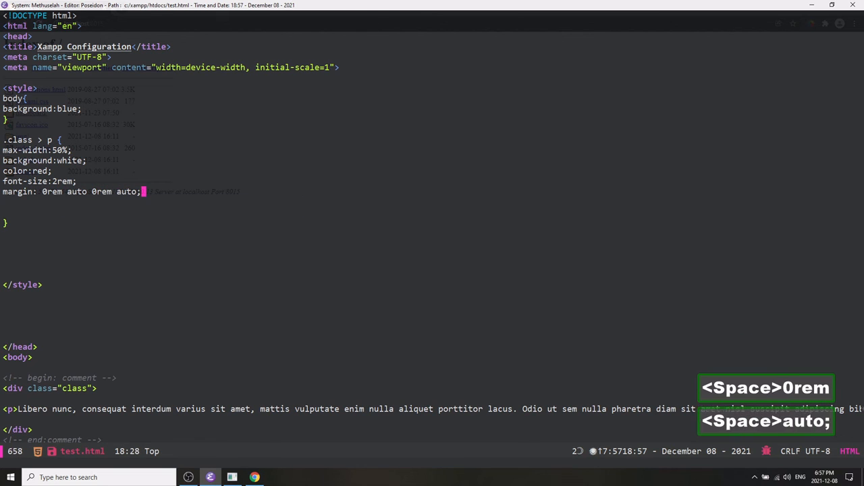
Remove the blank line before the paragraph rule's closing brace and save the file.
key(ctrl+a)
key(ctrl+n)
key(ctrl+d)
key(ctrl+p)
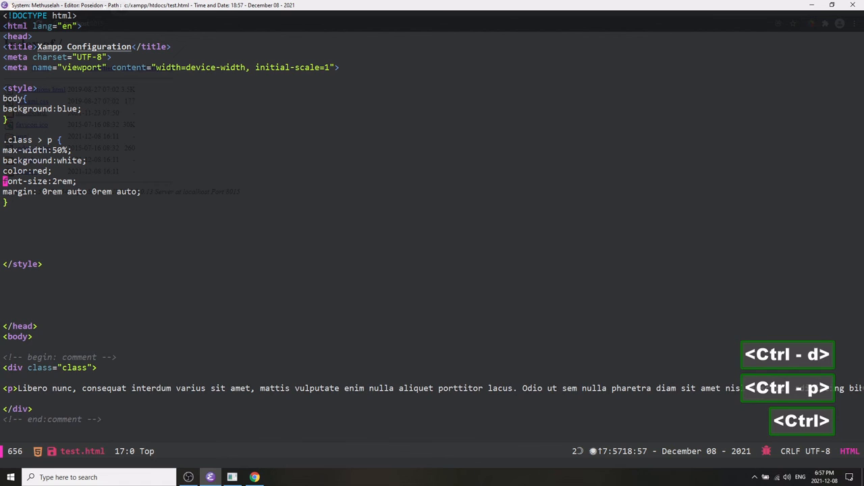
key(ctrl+x)
key(ctrl+s)
Delete the blank lines around the closing style tag so it sits directly above the closing head tag, then save.
key(ctrl+n)
key(ctrl+n)
key(ctrl+n)
key(ctrl+n)
key(ctrl+n)
key(ctrl+p)
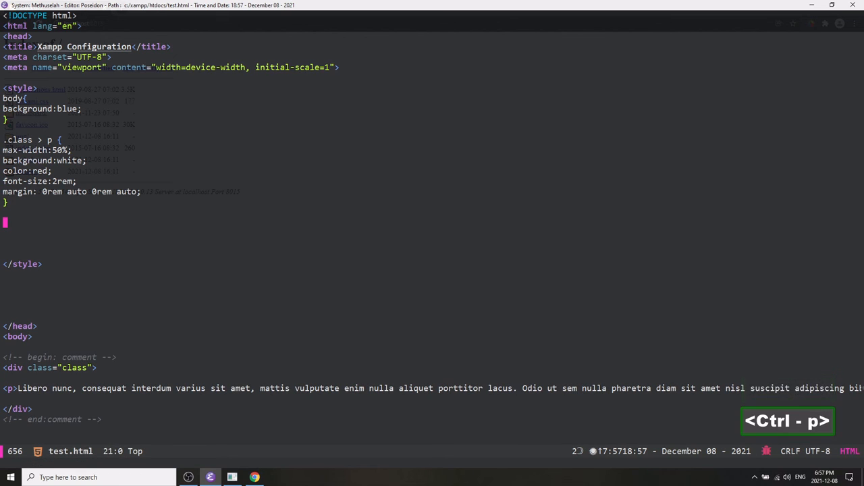
key(ctrl+d)
key(ctrl+d)
key(ctrl+d)
key(ctrl+d)
key(ctrl+p)
key(ctrl+p)
key(ctrl+p)
key(ctrl+p)
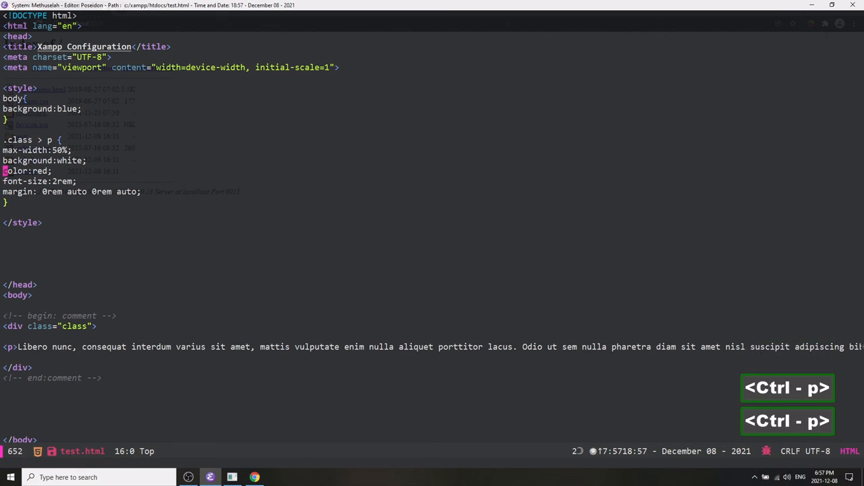
key(ctrl+n)
key(ctrl+n)
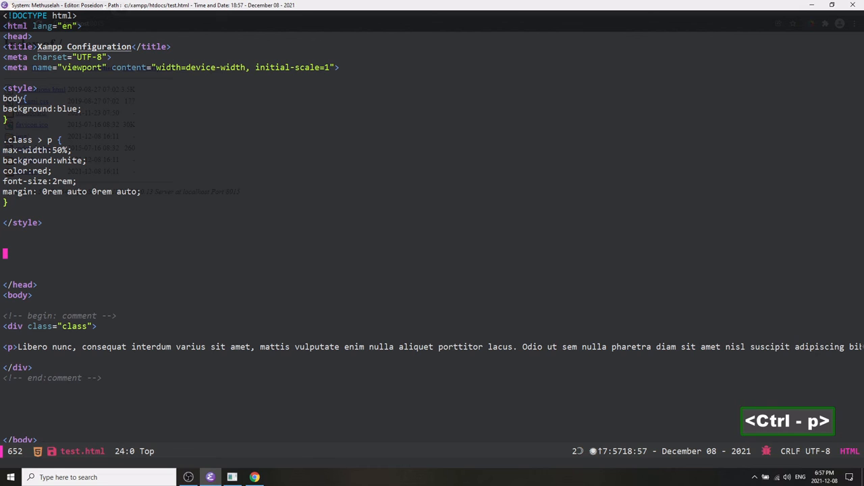
key(ctrl+p)
key(ctrl+p)
key(ctrl+d)
key(ctrl+d)
key(ctrl+d)
key(ctrl+d)
key(ctrl+d)
key(ctrl+n)
key(ctrl+n)
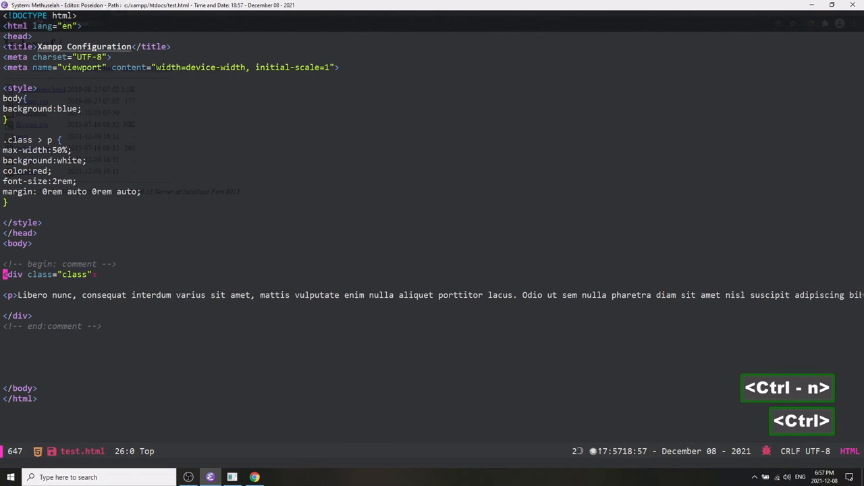
key(ctrl+x)
key(ctrl+s)
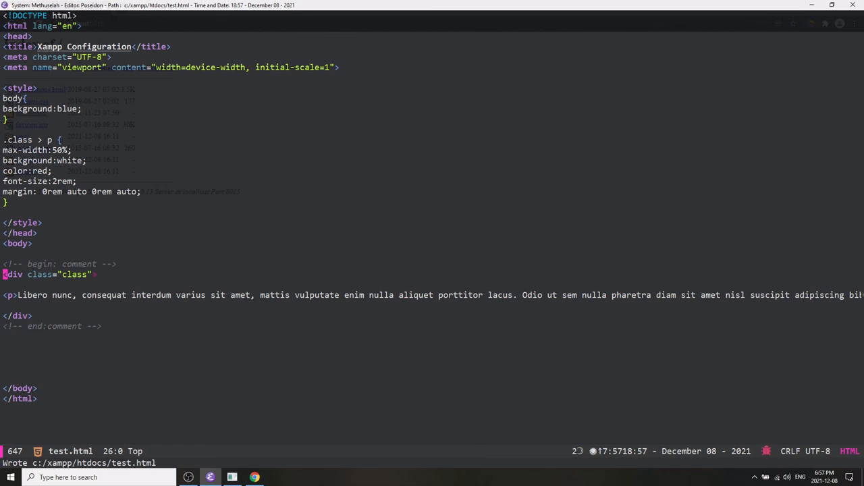
Reload the localhost:8015 index in the browser and open test.html to view the styled page.
key(alt+Tab)
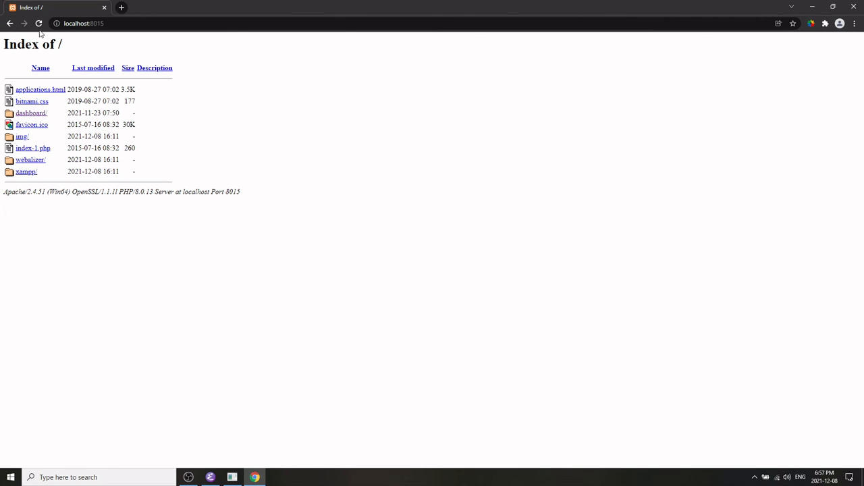
click(38, 24)
click(34, 160)
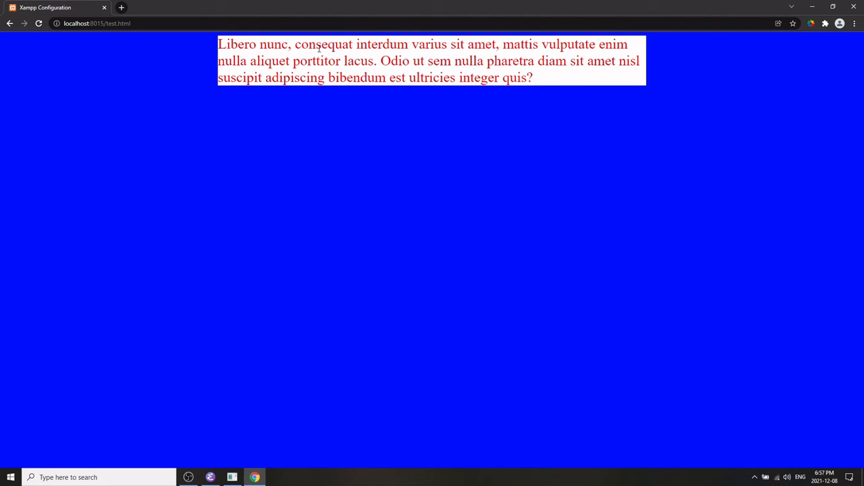
Return to the editor and delete the extra blank lines before the closing body tag.
key(alt+Tab)
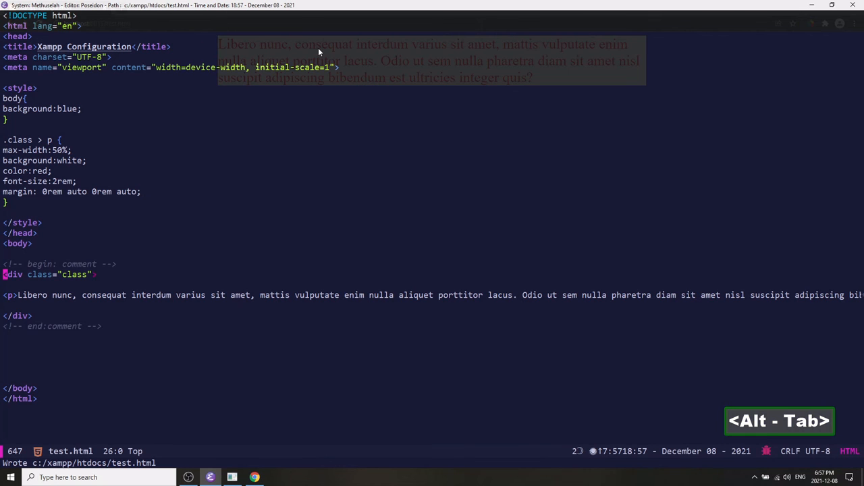
key(ctrl+p)
key(ctrl+p)
key(ctrl+p)
key(ctrl+p)
key(ctrl+p)
key(ctrl+p)
key(ctrl+p)
key(ctrl+p)
key(ctrl+p)
key(ctrl+p)
key(ctrl+p)
key(ctrl+p)
key(ctrl+p)
key(ctrl+p)
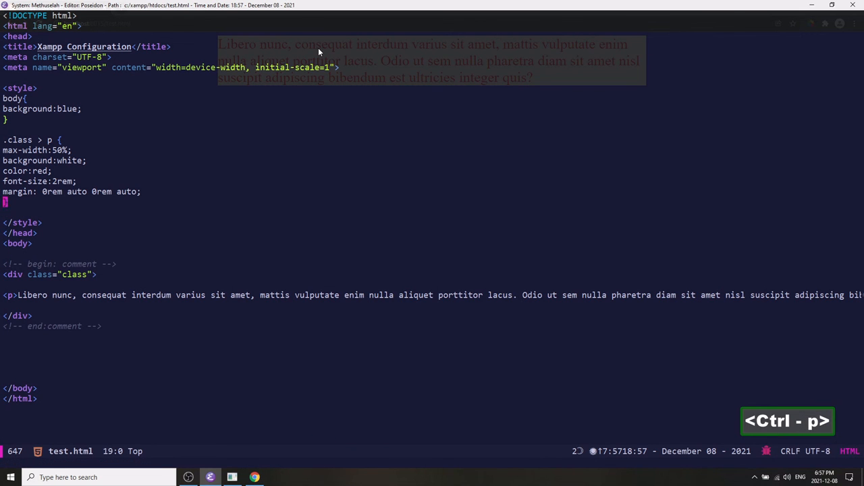
key(ctrl+p)
key(ctrl+p)
key(ctrl+p)
key(ctrl+p)
key(ctrl+p)
key(ctrl+p)
key(ctrl+p)
key(ctrl+p)
key(ctrl+p)
key(ctrl+p)
key(ctrl+p)
key(ctrl+p)
key(alt+Tab)
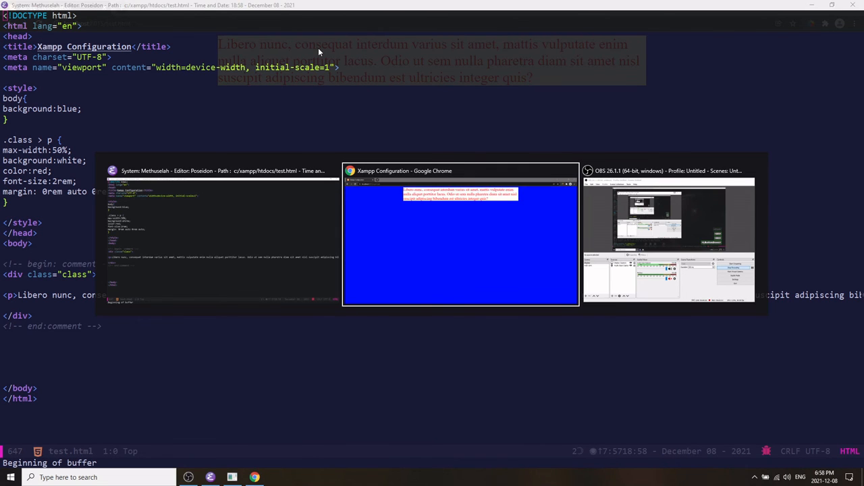
key(alt+Tab)
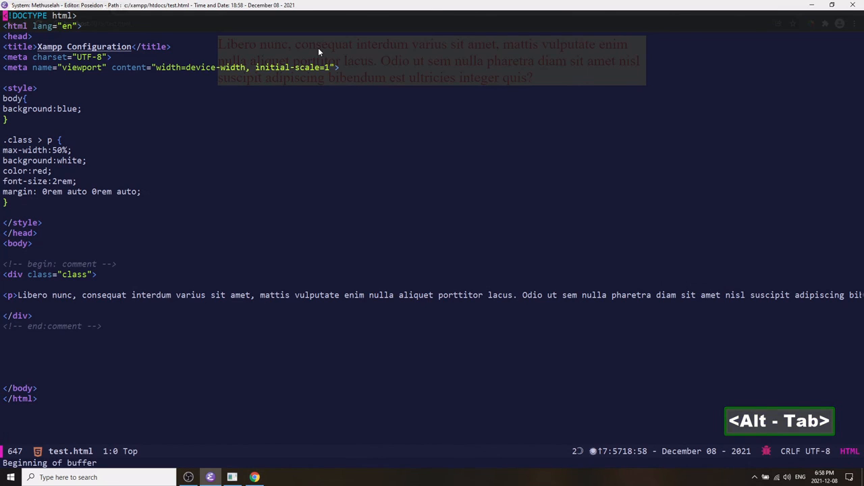
key(ctrl+n)
key(ctrl+n)
key(ctrl+n)
key(ctrl+n)
key(ctrl+n)
key(ctrl+n)
key(ctrl+n)
key(ctrl+n)
key(ctrl+n)
key(ctrl+n)
key(ctrl+n)
key(ctrl+n)
key(ctrl+n)
key(ctrl+n)
key(ctrl+n)
key(ctrl+n)
key(ctrl+n)
key(ctrl+n)
key(ctrl+n)
key(ctrl+n)
key(ctrl+n)
key(ctrl+n)
key(ctrl+n)
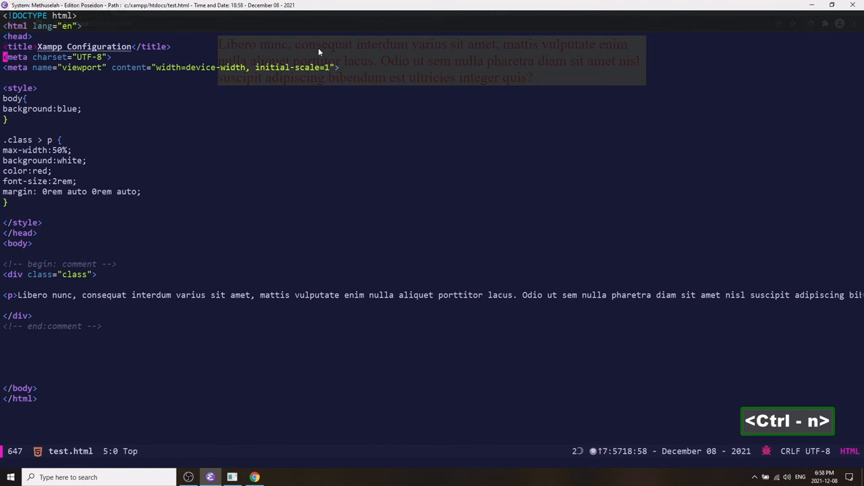
key(ctrl+n)
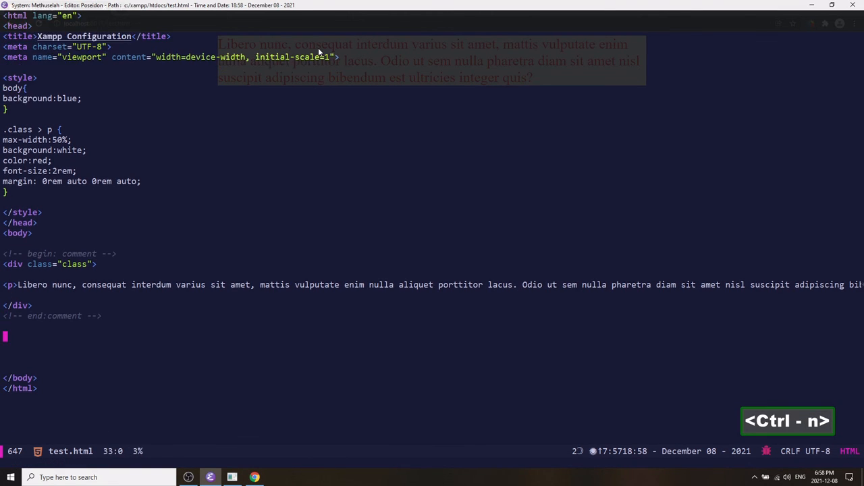
key(ctrl+d)
key(ctrl+d)
key(ctrl+d)
key(ctrl+d)
key(ctrl+p)
key(ctrl+p)
key(ctrl+p)
key(ctrl+p)
key(ctrl+p)
key(ctrl+p)
key(ctrl+p)
key(ctrl+p)
key(ctrl+p)
key(ctrl+p)
key(ctrl+p)
key(ctrl+p)
key(ctrl+p)
key(ctrl+p)
key(ctrl+p)
key(ctrl+p)
key(ctrl+p)
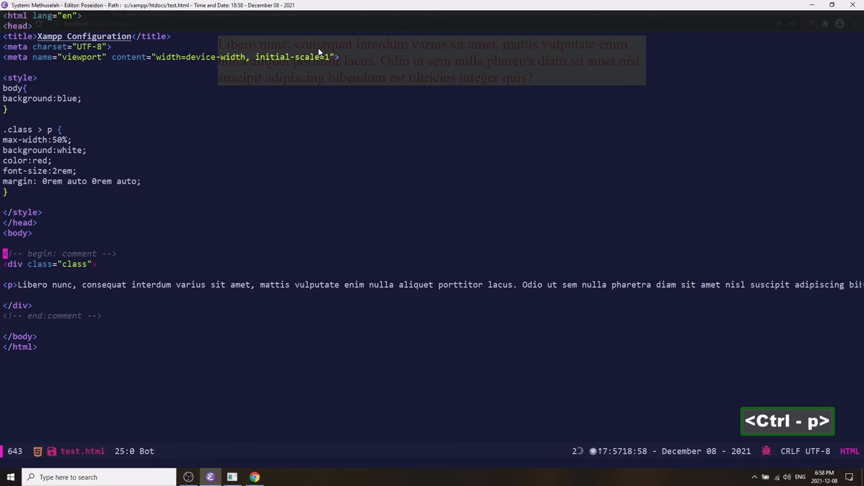
key(ctrl+p)
key(ctrl+p)
key(ctrl+p)
key(ctrl+p)
key(ctrl+p)
key(ctrl+p)
key(ctrl+p)
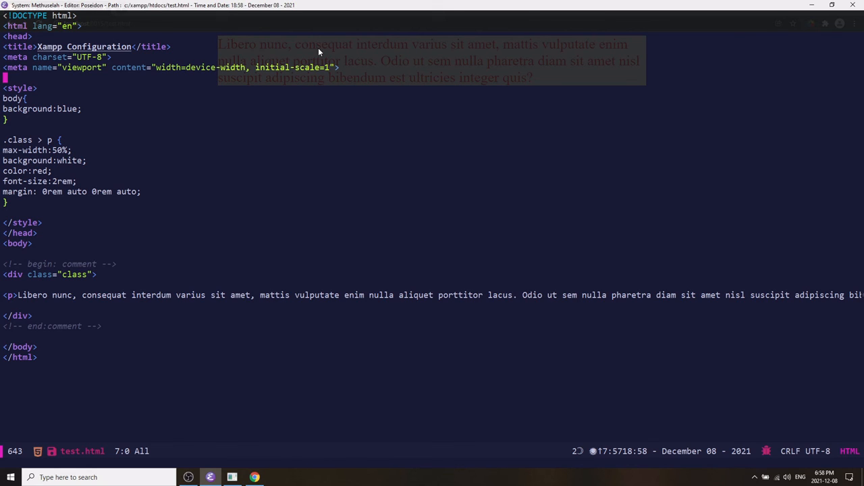
key(alt+Tab)
key(alt+Tab)
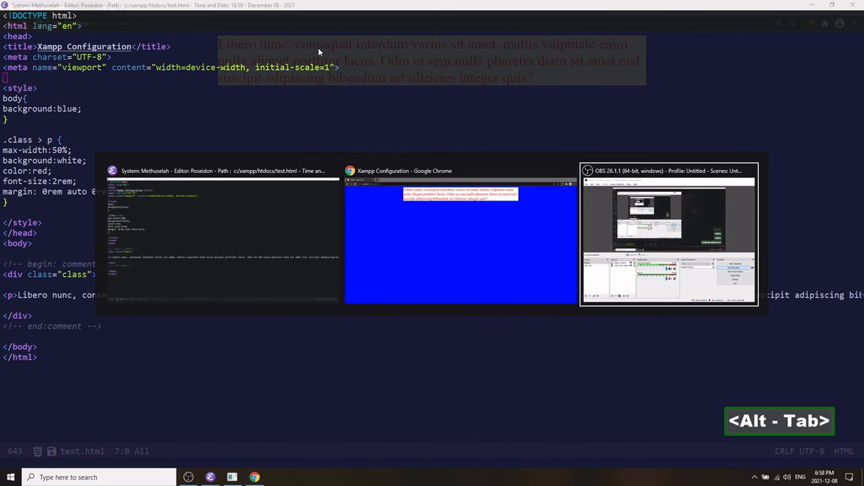